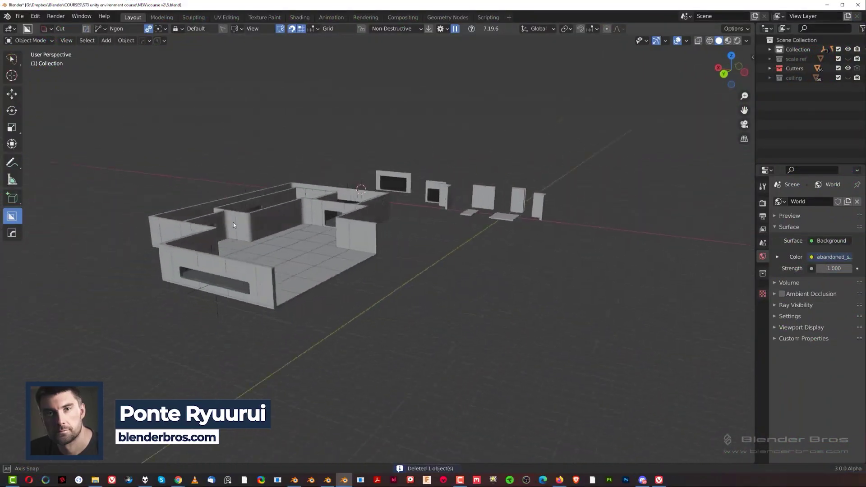
Step: Examine the room layout and the open floor edge that has no wall from several angles
middle_drag(234, 223, 222, 237)
scroll(337, 266, up, 4)
scroll(351, 251, down, 5)
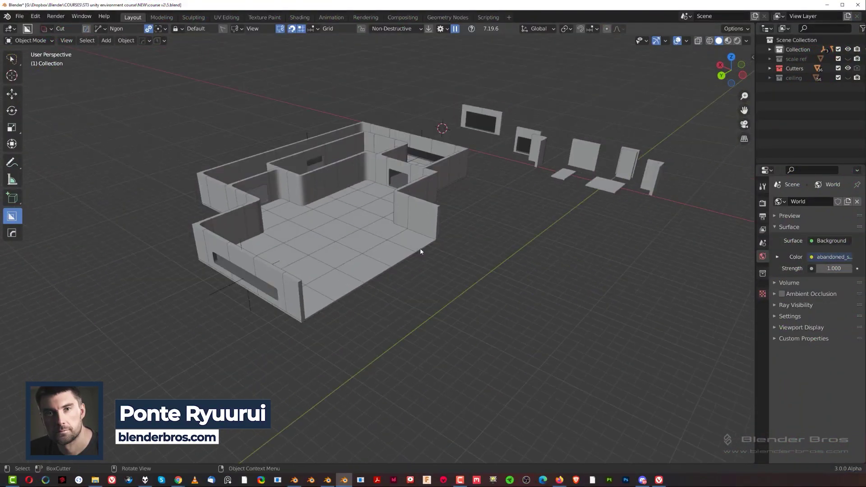
middle_drag(419, 248, 443, 248)
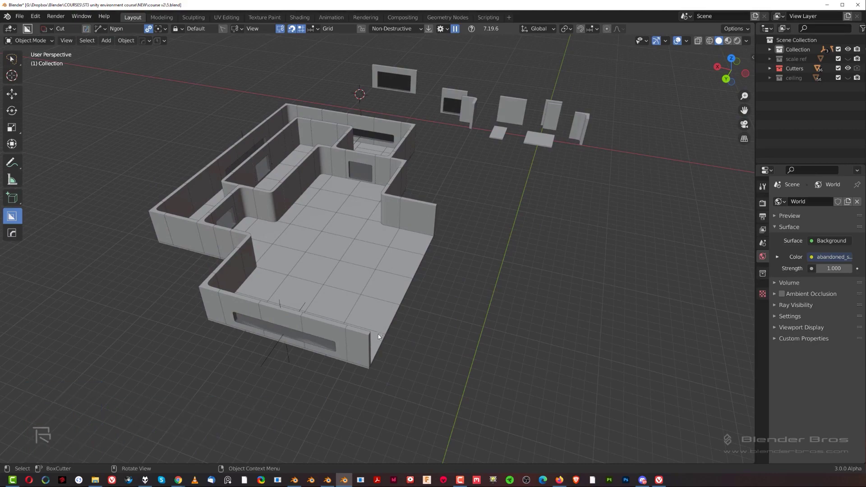
click(418, 229)
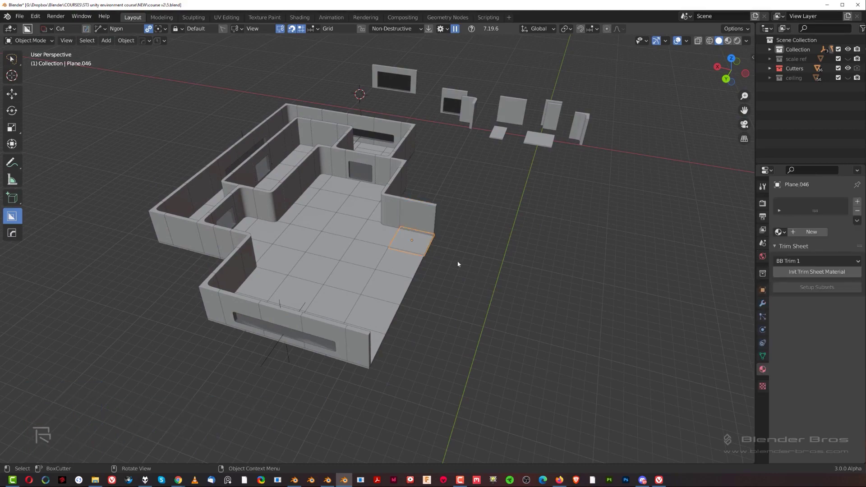
middle_drag(382, 361, 456, 234)
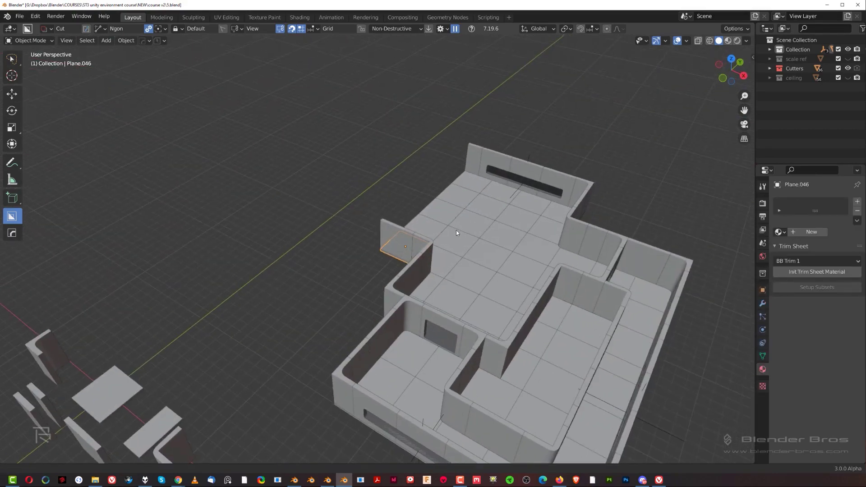
scroll(415, 269, up, 4)
middle_drag(416, 269, 522, 231)
shift+middle_drag(350, 275, 552, 241)
scroll(504, 299, down, 5)
scroll(384, 232, up, 2)
scroll(384, 231, up, 2)
Step: Duplicate the corner floor tile along X and place the copy directly outside the floor's open edge
click(375, 306)
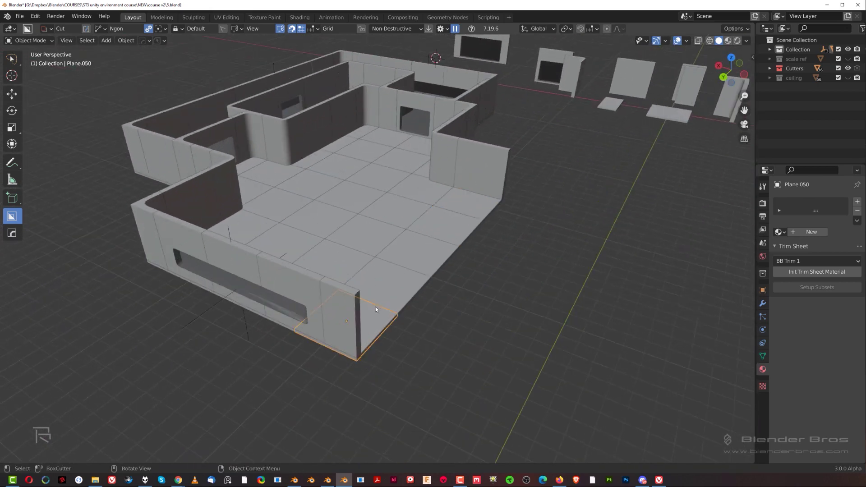
middle_drag(404, 304, 418, 329)
scroll(428, 230, up, 3)
scroll(465, 252, up, 4)
key(shift+d)
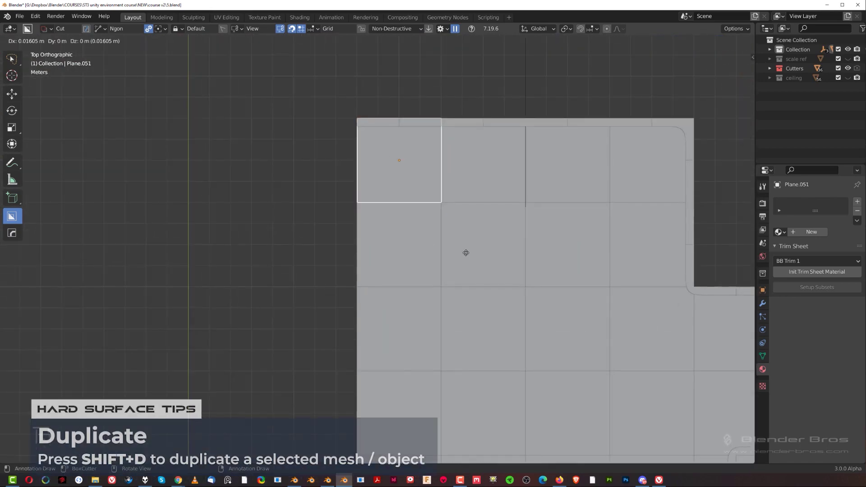
key(x)
middle_drag(352, 225, 340, 188)
Step: Extend the duplicated tile along Y from its inner edge, snapped to the grid, until it spans two floor tiles
key(Tab)
click(354, 173)
key(grave)
click(391, 67)
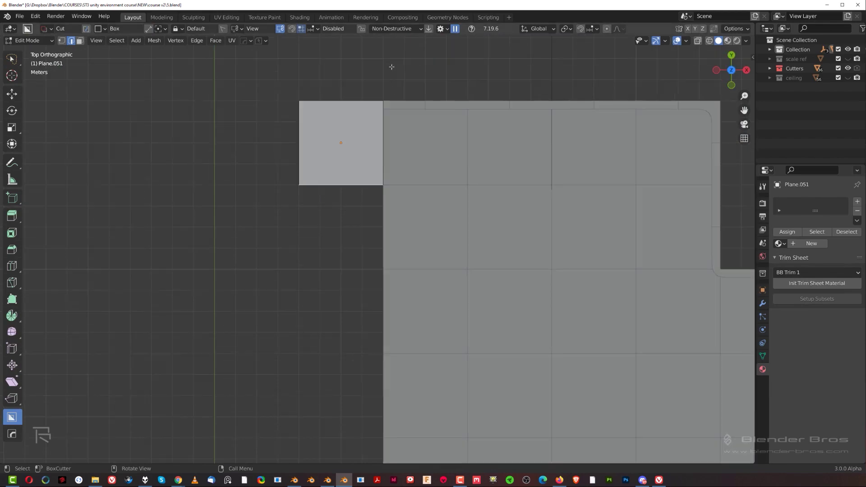
key(y)
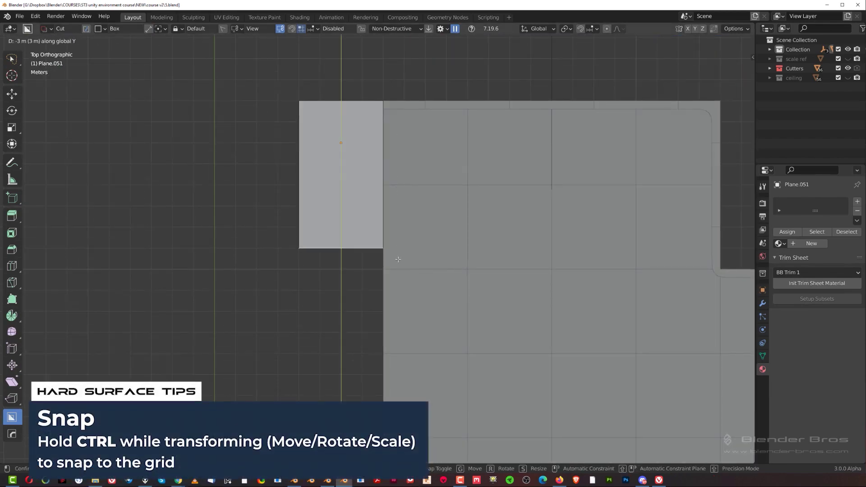
click(398, 278)
middle_drag(341, 267, 518, 185)
key(KP_5)
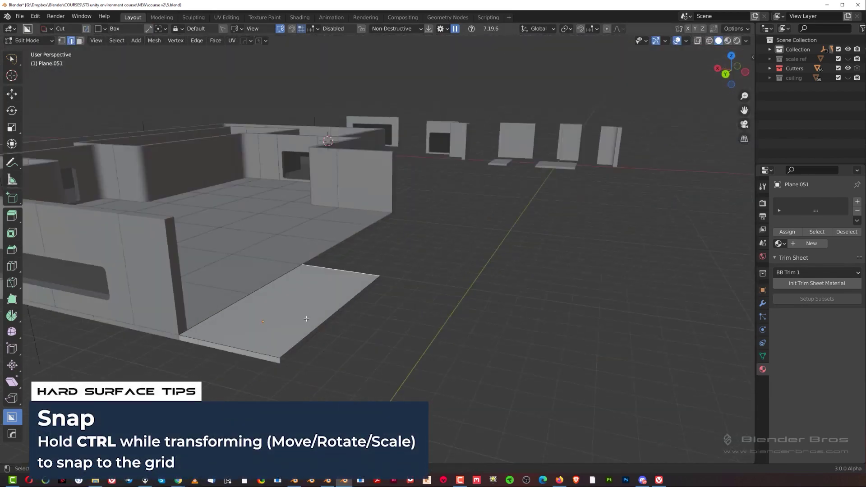
scroll(432, 298, up, 2)
shift+middle_drag(308, 336, 427, 226)
key(Tab)
Step: Examine the Solidify modifier settings of the extended floor panel
scroll(414, 252, up, 5)
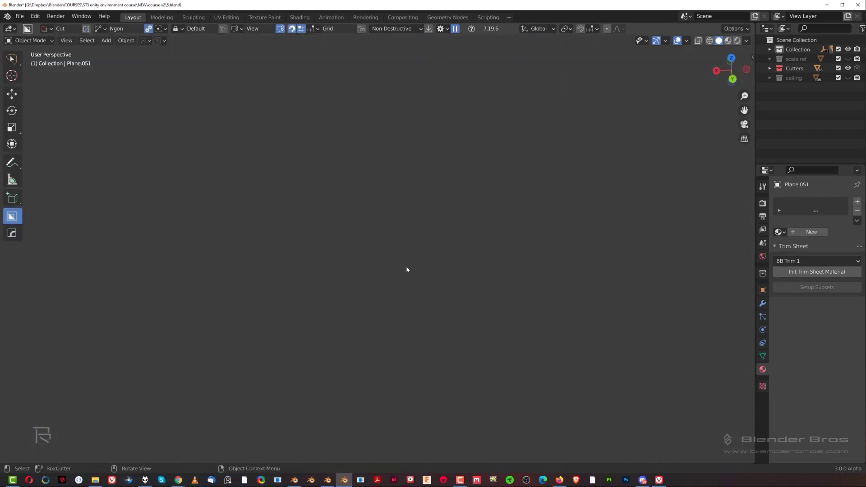
key(KP_Decimal)
scroll(414, 247, down, 6)
middle_drag(426, 264, 360, 252)
key(ctrl+grave)
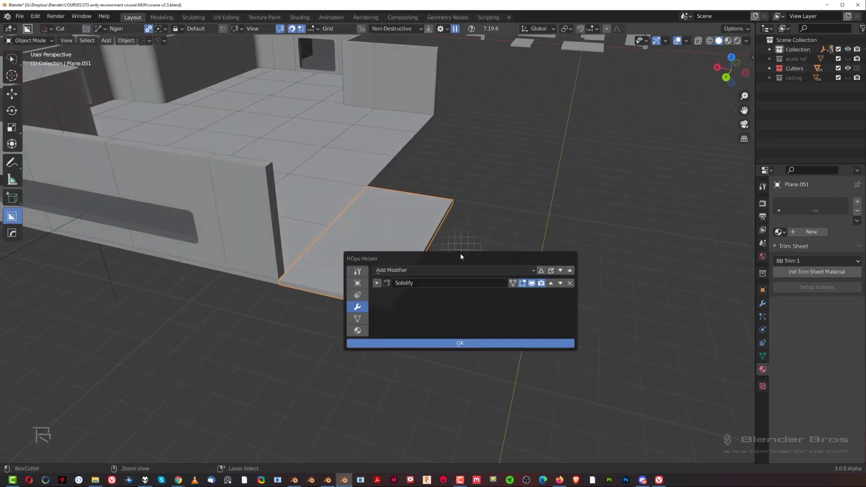
click(376, 283)
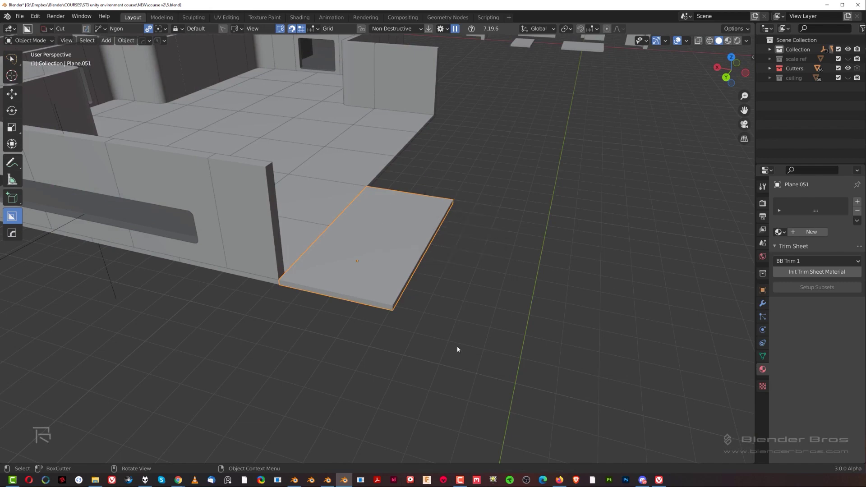
Step: Extrude the floor panel's outer long edge straight up by 1 m in the back view
key(ctrl+KP_7)
key(ctrl+KP_1)
scroll(480, 268, up, 4)
shift+middle_drag(462, 220, 408, 278)
scroll(444, 240, up, 4)
key(Tab)
scroll(466, 288, down, 4)
middle_drag(456, 225, 401, 255)
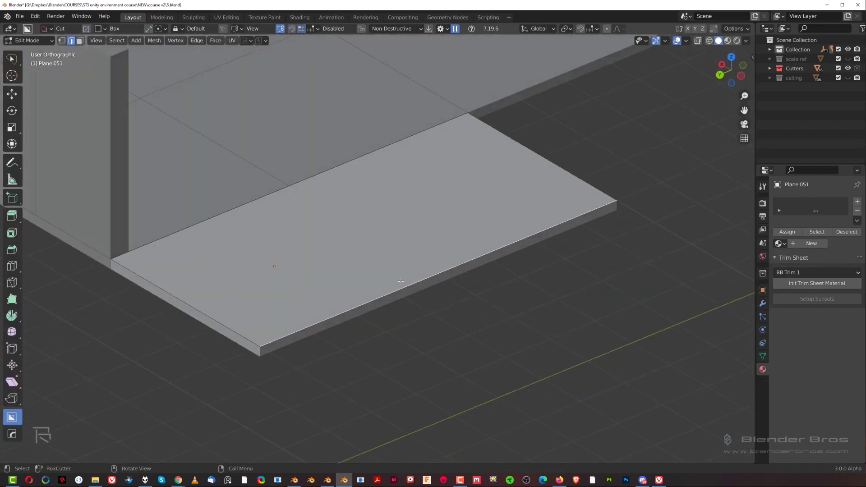
scroll(407, 335, down, 3)
scroll(345, 291, down, 1)
middle_drag(277, 316, 306, 299)
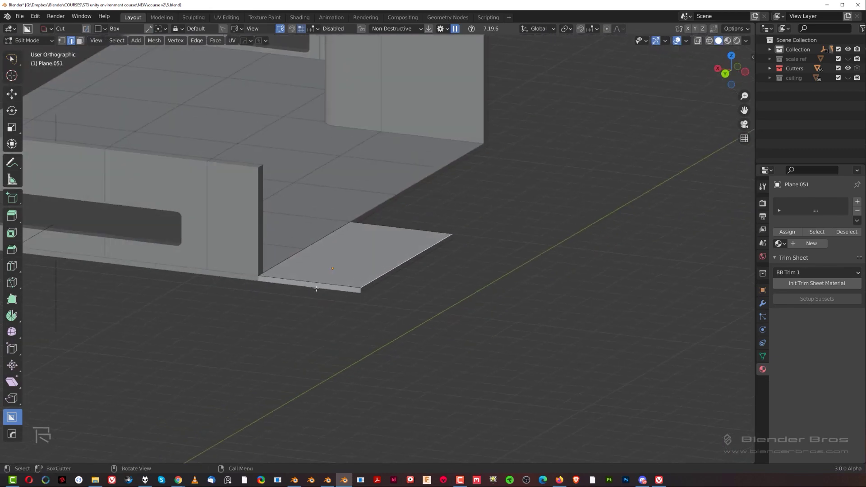
scroll(321, 286, up, 3)
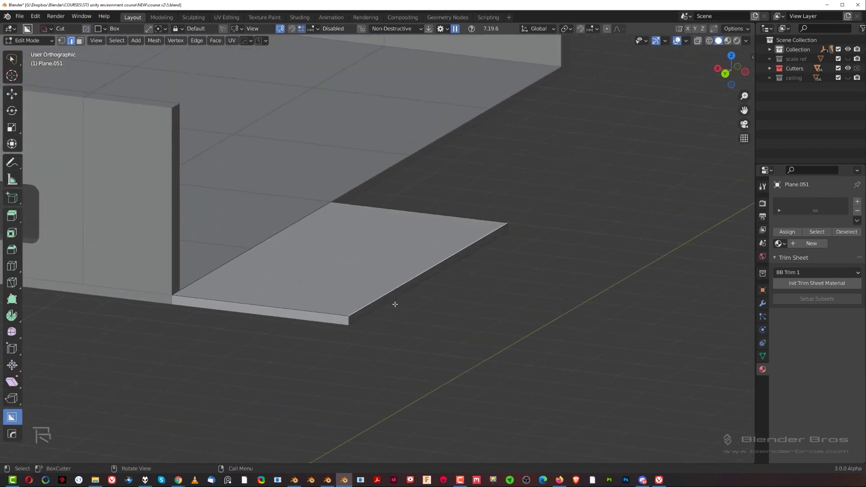
key(grave)
click(416, 261)
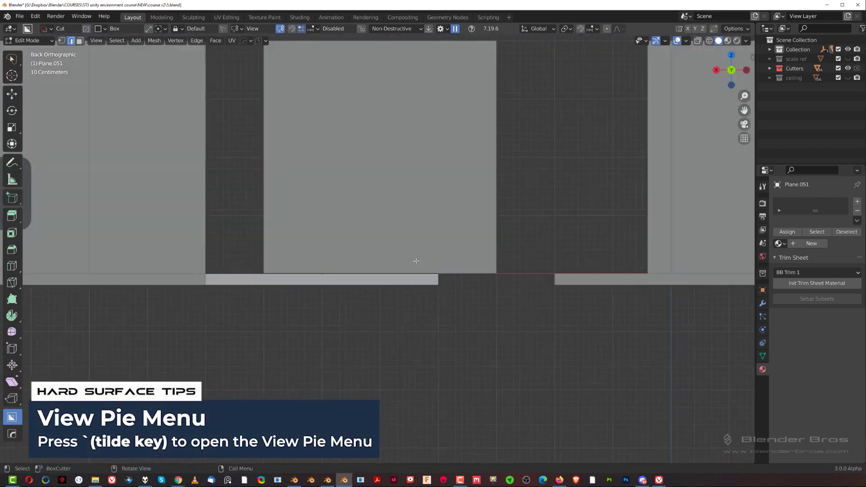
scroll(416, 261, up, 2)
key(e)
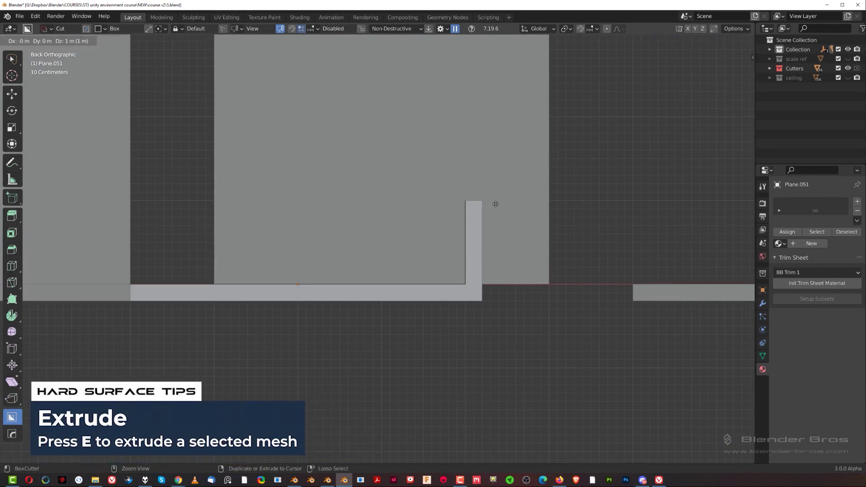
Step: Continue extruding the edge diagonally inward to wall height, then horizontally to the existing wall
scroll(400, 261, down, 3)
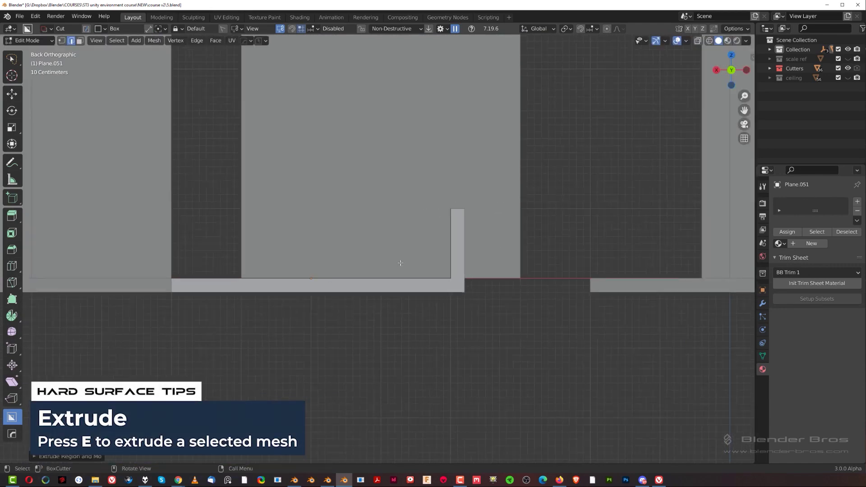
shift+middle_drag(421, 233, 539, 313)
scroll(530, 308, up, 2)
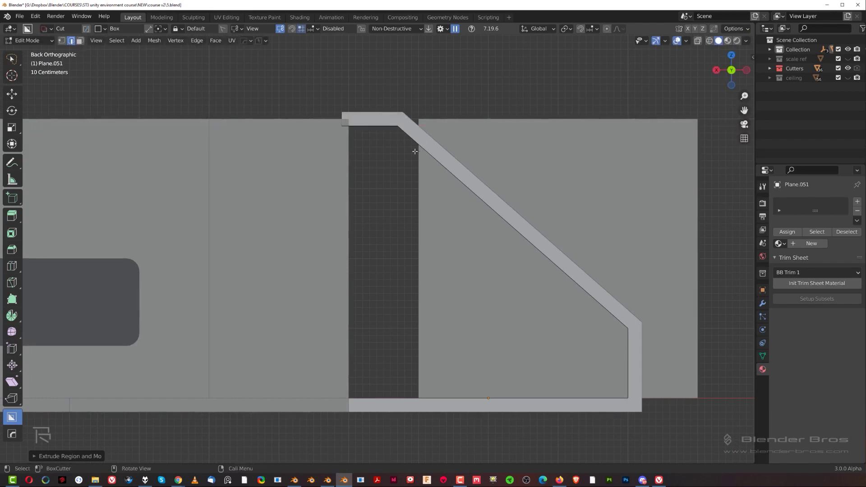
Step: Move the end of the horizontal top section about 0.1 m along X, flush with the existing wall's end
scroll(391, 243, up, 8)
scroll(386, 214, down, 2)
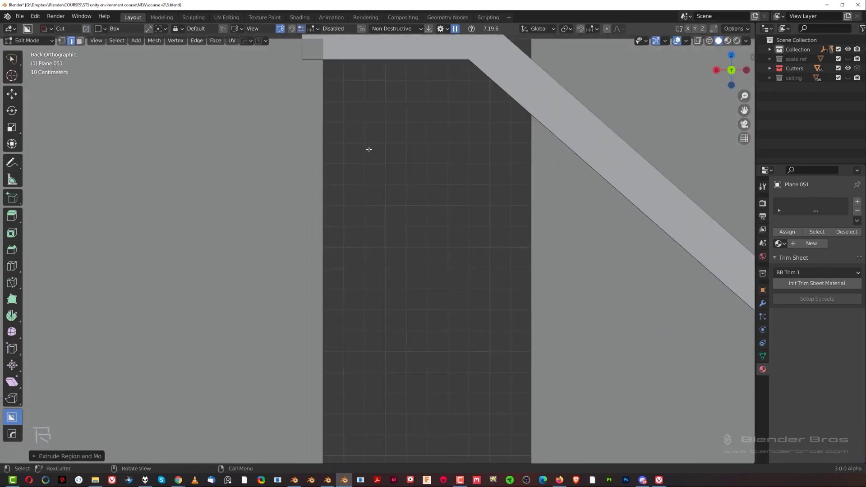
shift+middle_drag(367, 149, 393, 281)
scroll(393, 281, up, 5)
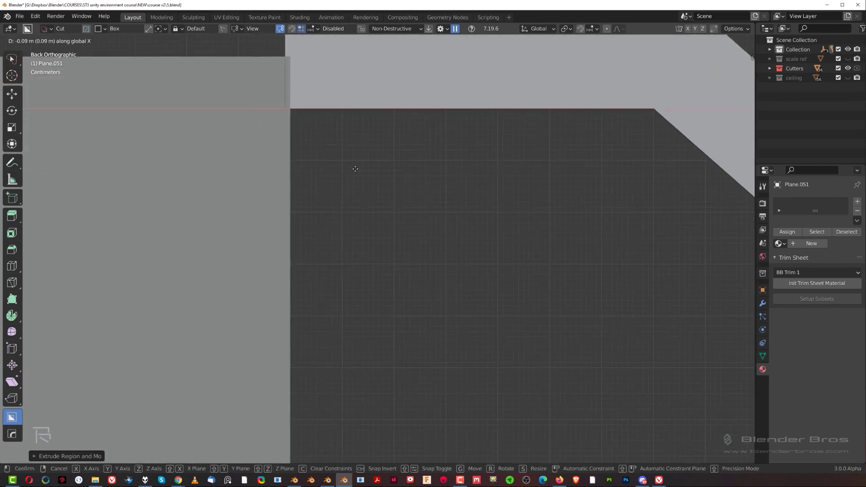
scroll(358, 167, down, 5)
scroll(374, 200, up, 2)
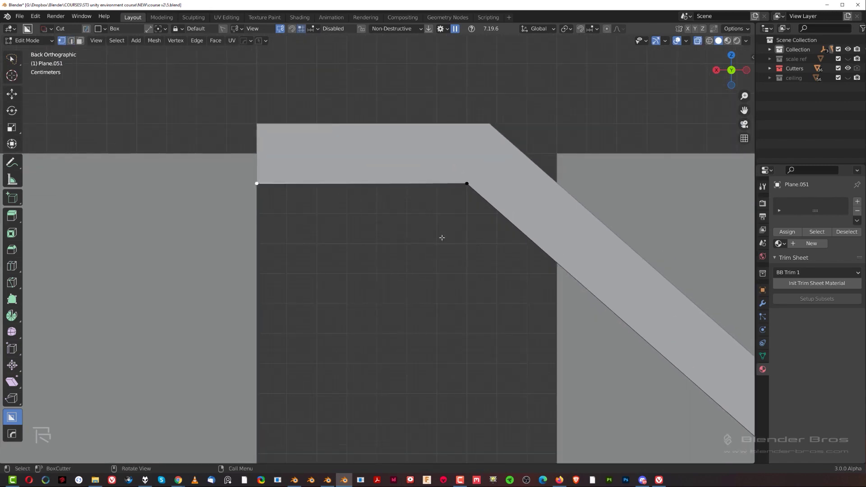
Step: Lower the top section's two corner points about 0.1 m along Z, flush with the existing wall's top
scroll(394, 307, up, 3)
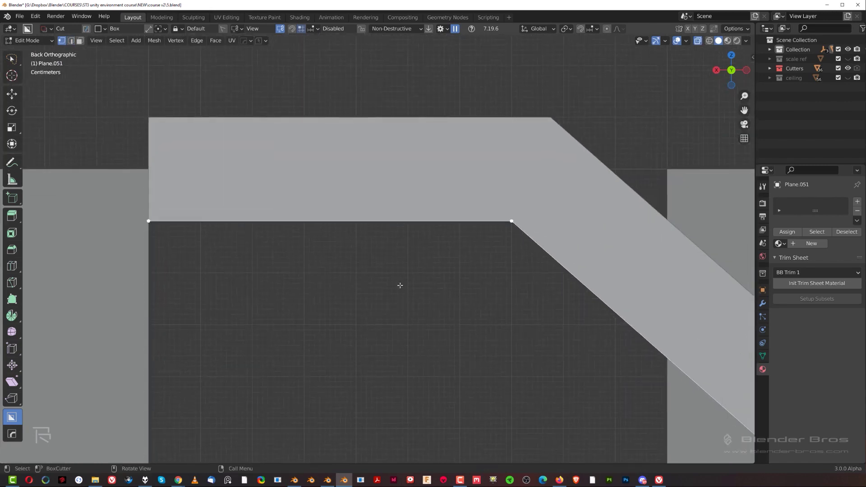
key(g)
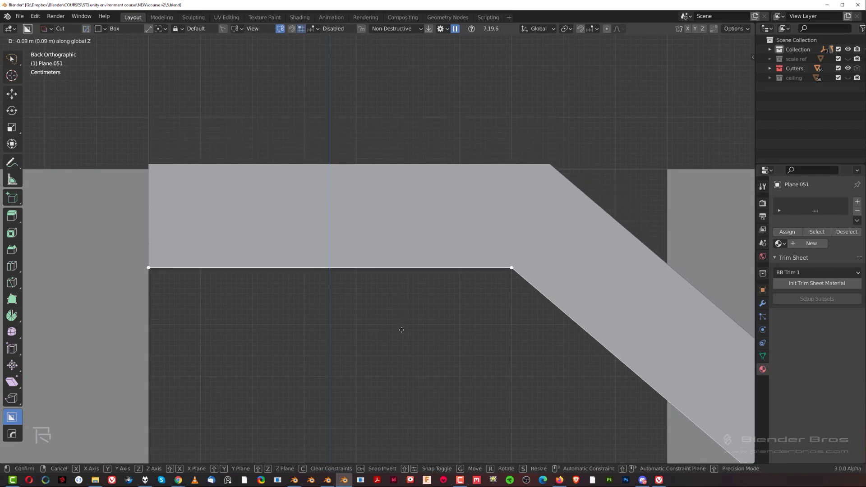
scroll(391, 333, down, 6)
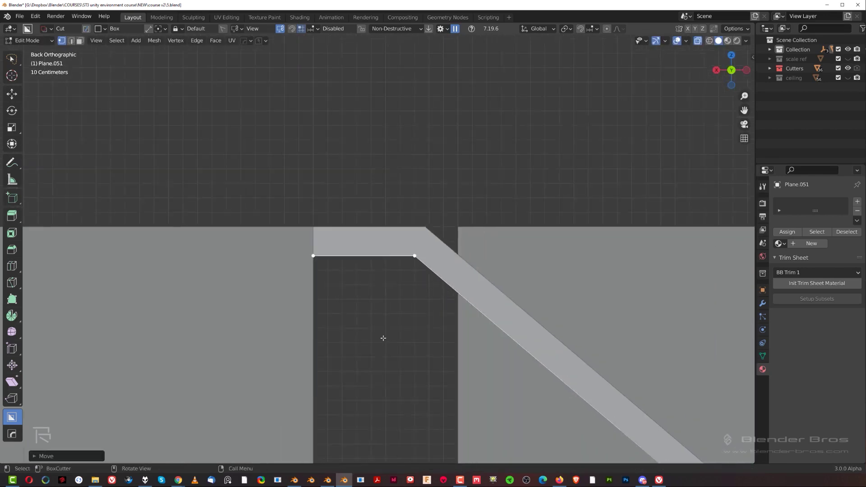
scroll(379, 333, up, 1)
Step: Leave mesh editing and apply the scale of the slanted wall module
key(Tab)
middle_drag(356, 264, 522, 276)
key(ctrl+a)
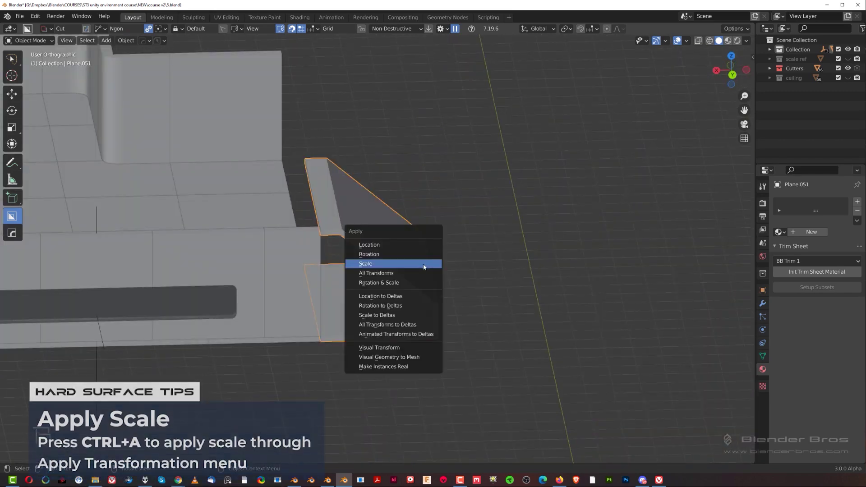
click(422, 264)
scroll(422, 265, up, 3)
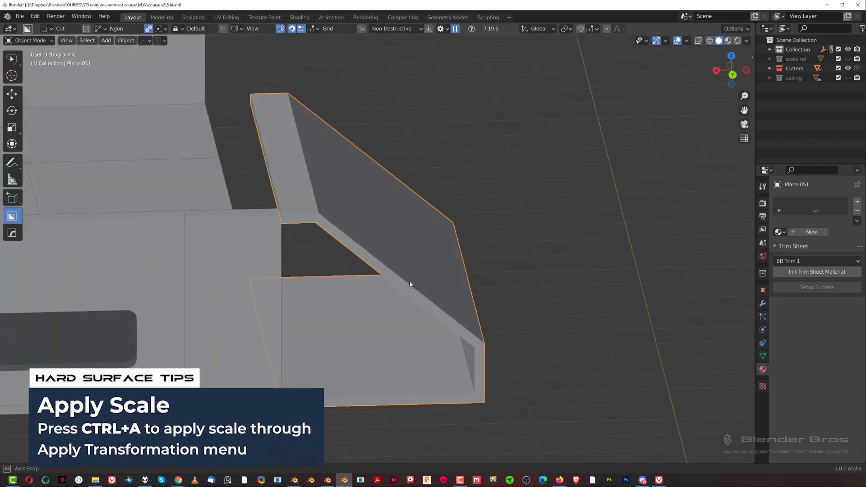
Step: Bevel the module's three long corner edges with a width of 0.282 m and 8 segments
key(KP_5)
middle_drag(406, 290, 416, 285)
click(424, 398)
click(471, 333)
middle_drag(471, 331, 484, 315)
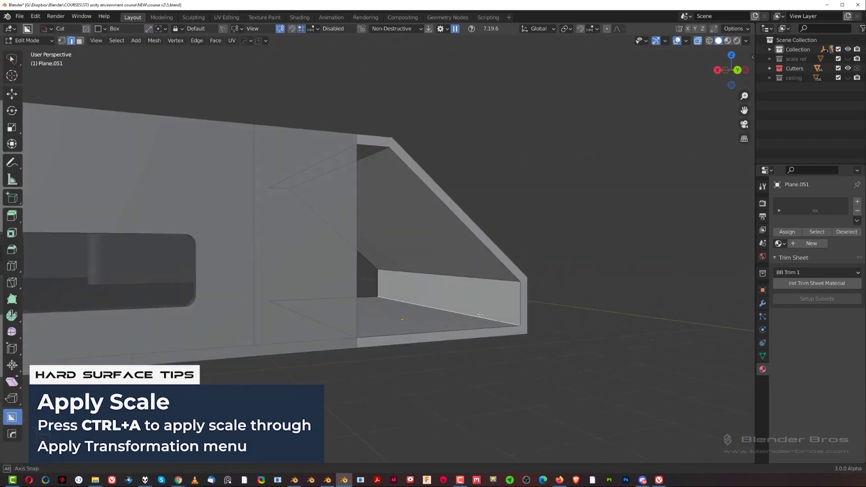
shift+click(454, 276)
mouse_move(453, 276)
middle_down()
mouse_move(425, 271)
mouse_move(448, 260)
middle_up()
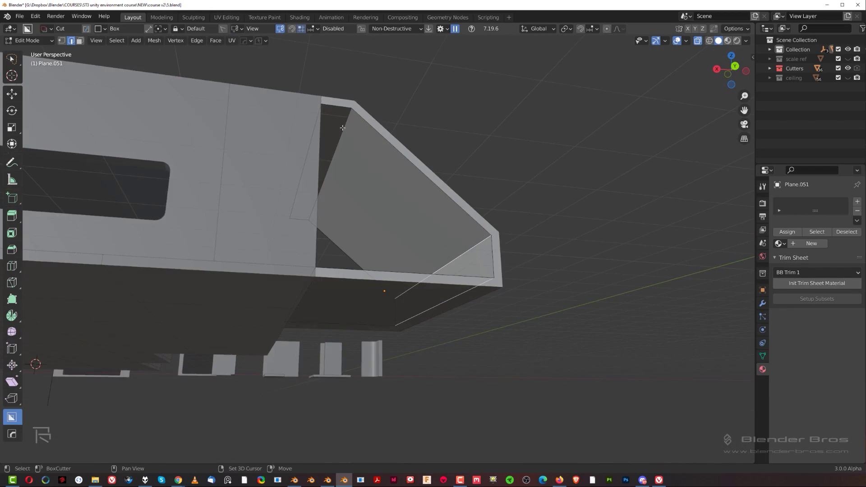
middle_drag(342, 128, 410, 206)
key(ctrl+b)
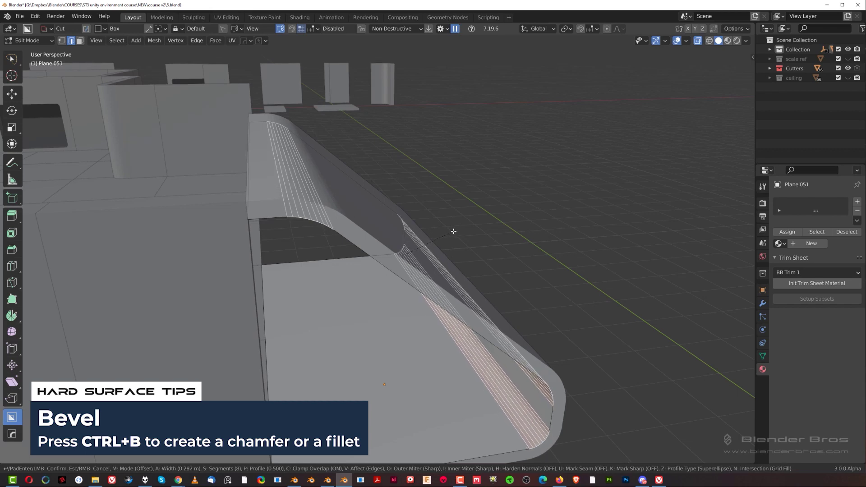
click(452, 230)
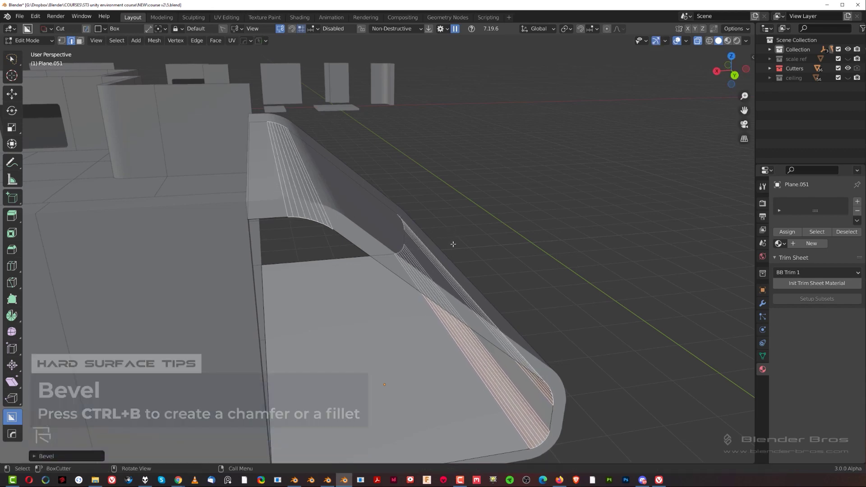
Step: Leave mesh editing and sharpen the beveled wall module with Hard Ops, using 30° sharpness and 60° auto smooth
middle_drag(450, 245, 472, 251)
scroll(472, 251, up, 4)
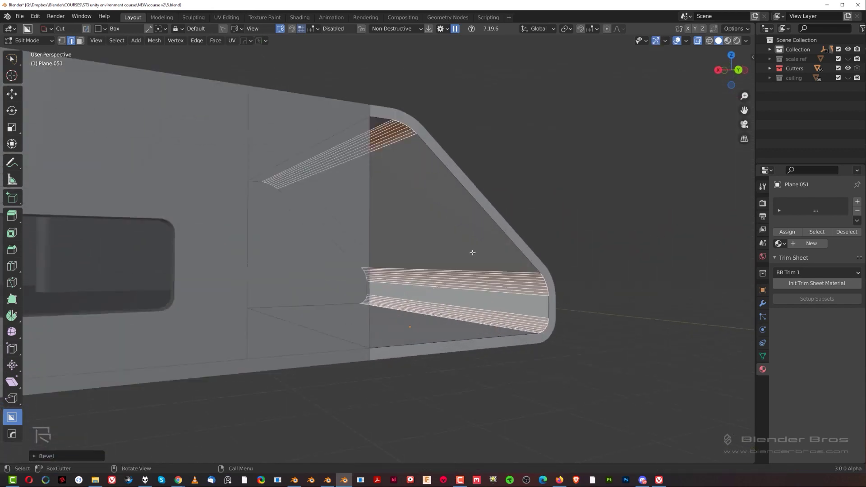
click(479, 237)
middle_drag(486, 222, 467, 214)
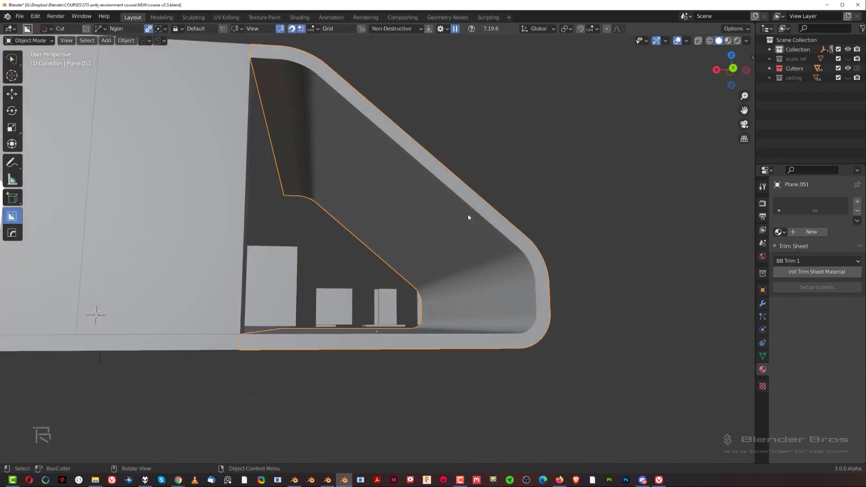
key(q)
click(445, 171)
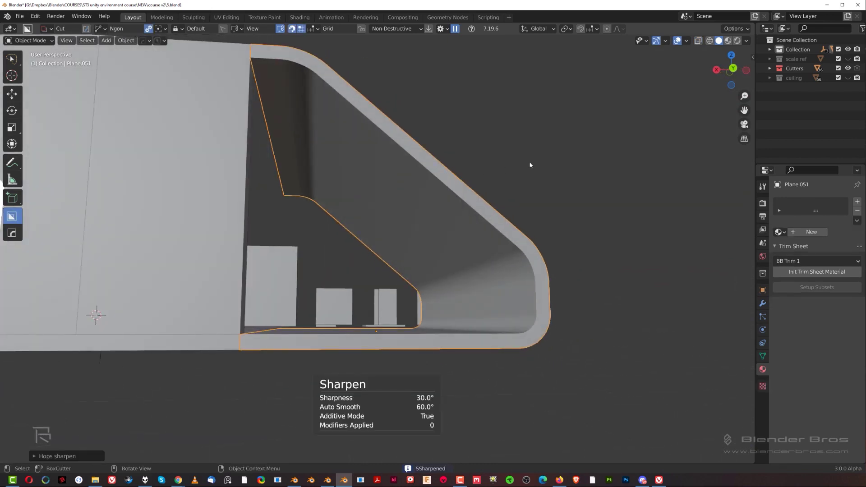
middle_drag(532, 164, 390, 114)
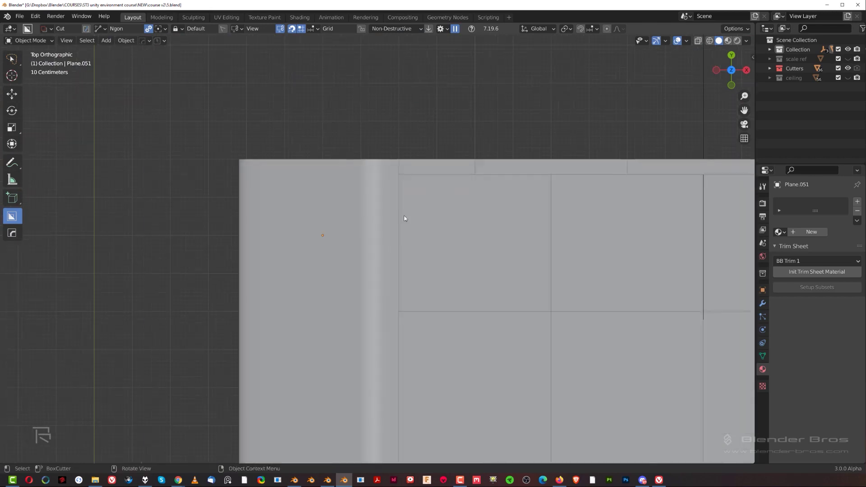
Step: Add a loop cut across the slanted wall module near its upper end, aligned with the adjoining wall's inner edge
key(Tab)
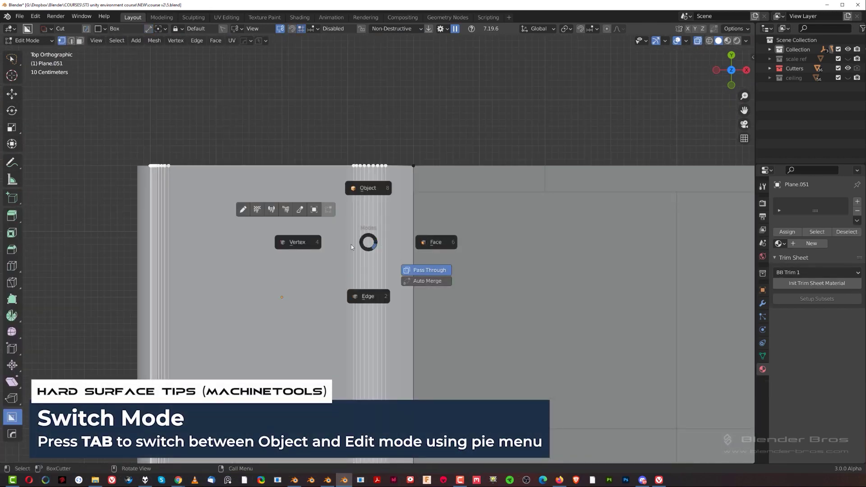
scroll(362, 224, up, 2)
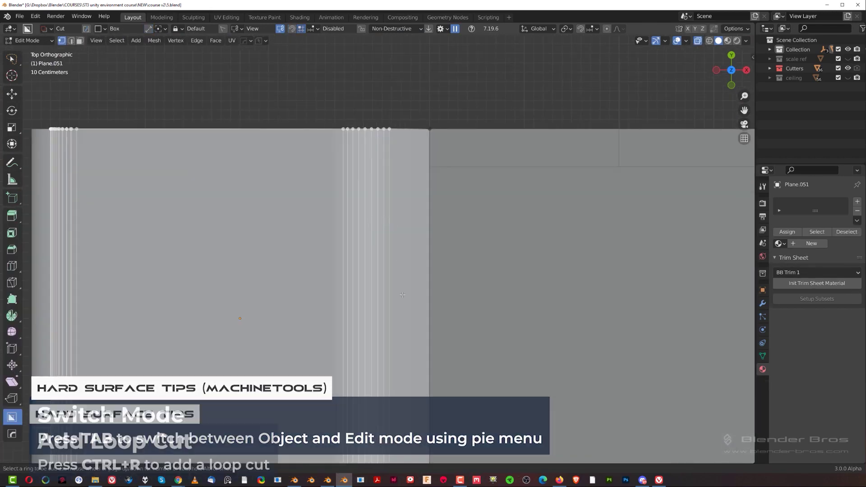
key(ctrl+r)
click(404, 299)
click(433, 377)
key(g)
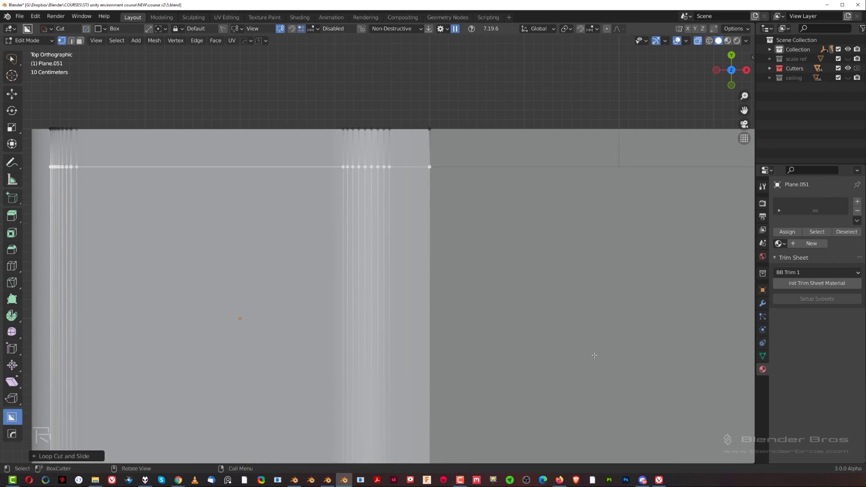
scroll(565, 279, down, 2)
middle_drag(564, 279, 377, 317)
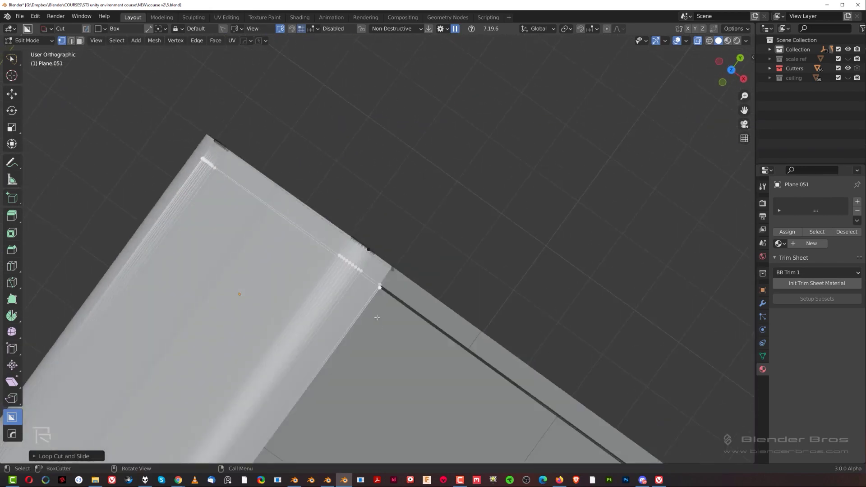
scroll(377, 317, up, 5)
key(KP_7)
scroll(487, 97, up, 5)
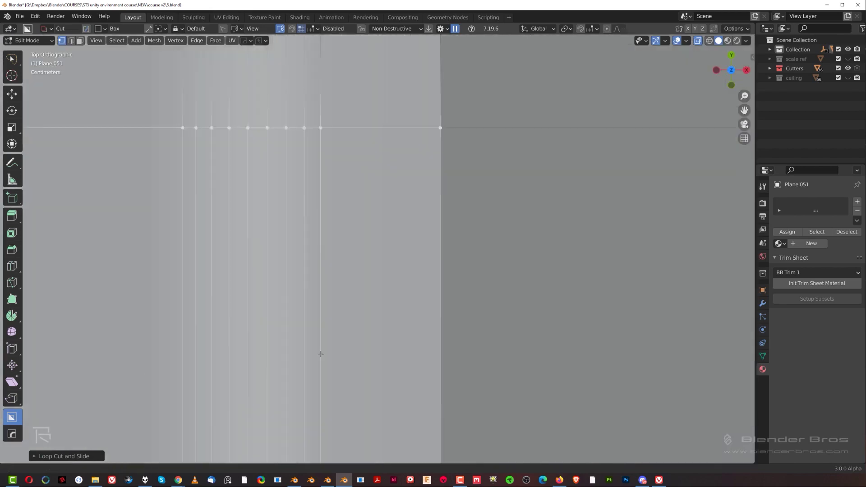
shift+middle_drag(478, 109, 401, 212)
Step: Isolate the wall module in local view, in face selection mode with Pass Through turned off
middle_drag(362, 246, 449, 301)
key(KP_Divide)
key(d)
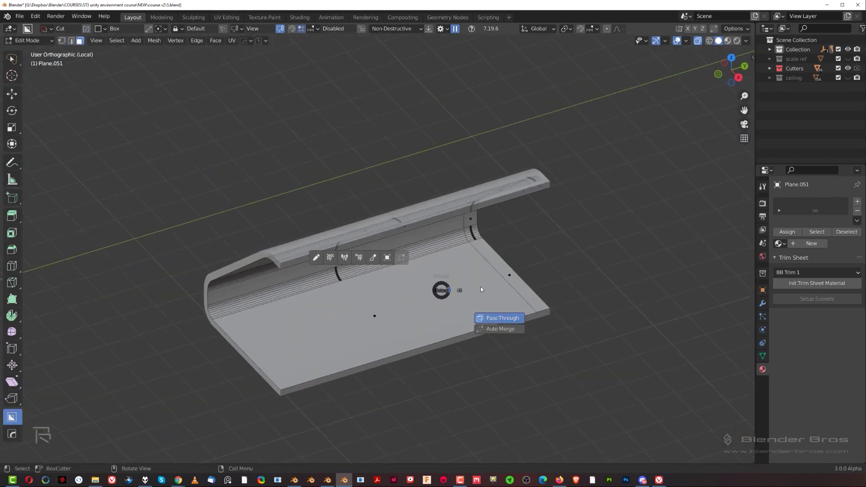
click(514, 319)
scroll(514, 319, up, 4)
shift+middle_drag(514, 320, 293, 310)
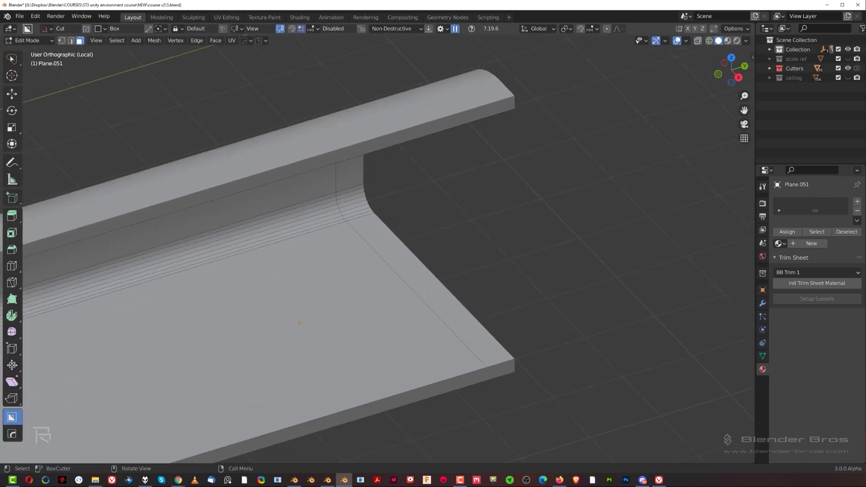
Step: Try to delete the narrow strip of faces between the loop cut and the module's end
click(462, 318)
middle_drag(472, 321, 474, 234)
scroll(473, 234, down, 5)
shift+middle_drag(437, 203, 418, 278)
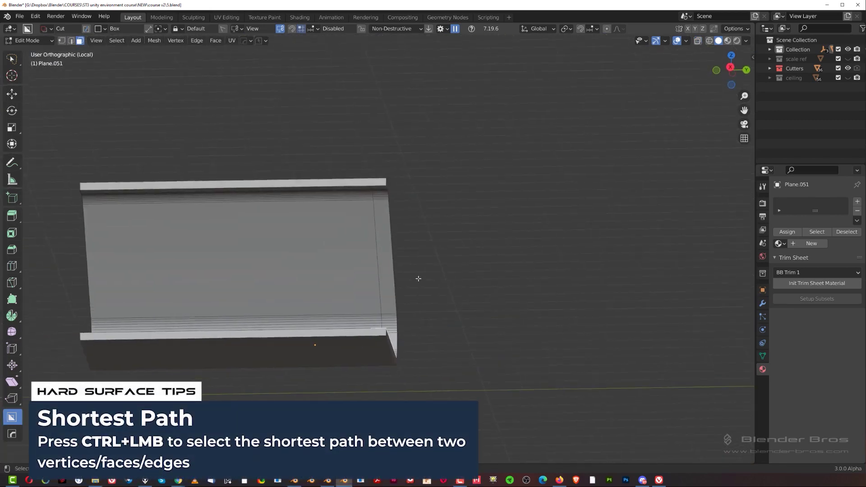
key(KP_5)
scroll(418, 278, up, 4)
middle_drag(370, 232, 353, 154)
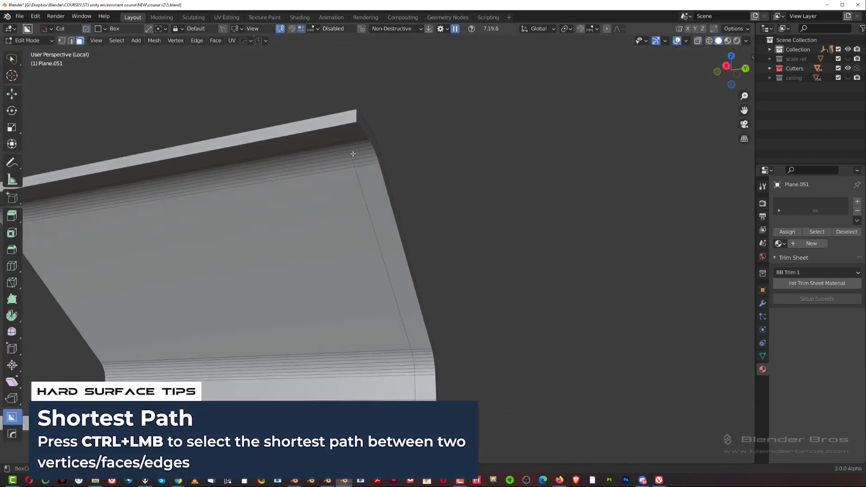
key(x)
click(414, 235)
middle_drag(414, 235, 392, 282)
key(ctrl+z)
Step: Leave mesh editing and apply the wall module's modifiers with Hard Ops Smart Apply
key(Tab)
click(393, 237)
key(q)
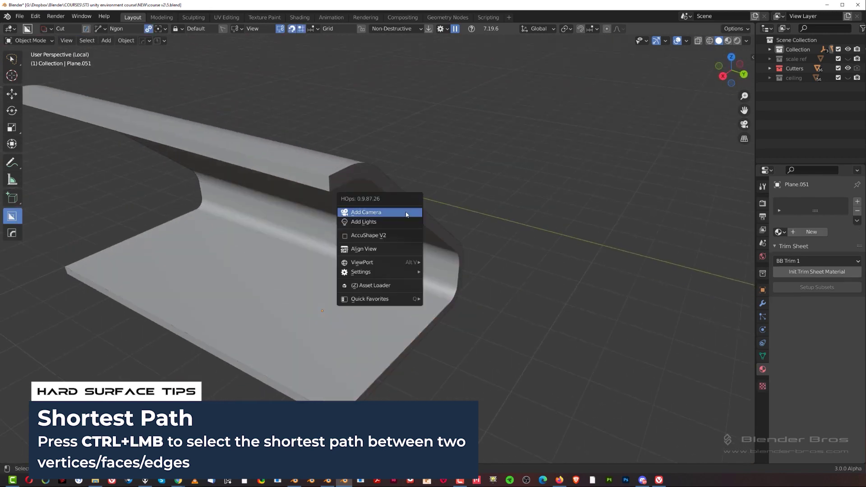
key(Escape)
click(400, 247)
key(q)
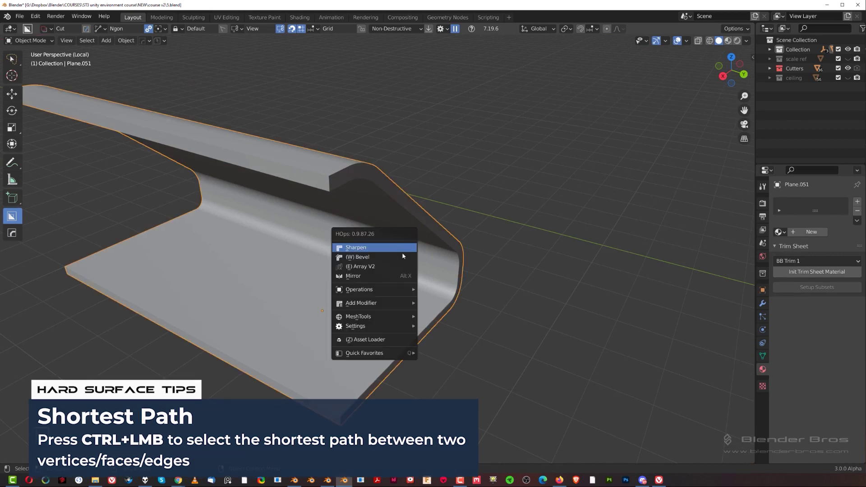
mouse_move(365, 289)
click(447, 324)
Step: Delete the inner faces of the narrow strip at the module's end
key(Tab)
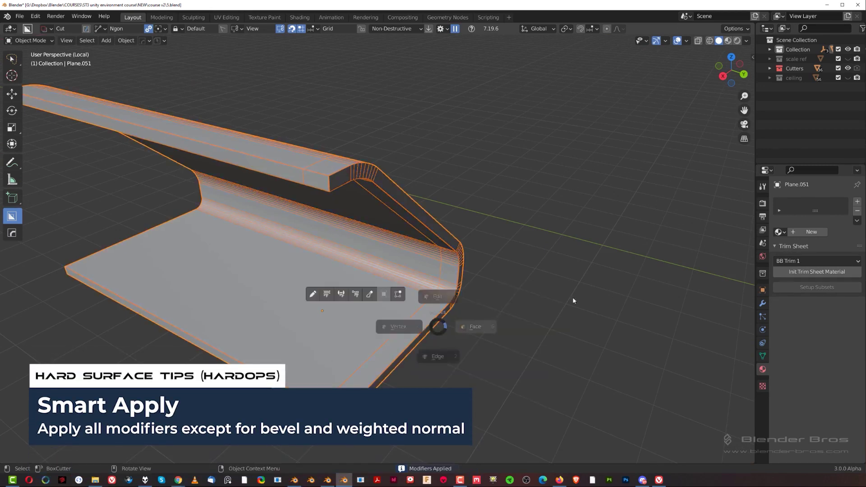
click(573, 301)
middle_drag(410, 328, 390, 288)
key(x)
click(443, 278)
Step: Cap the module's end with two faces, one filling the inner profile and one filling the outer profile
key(1)
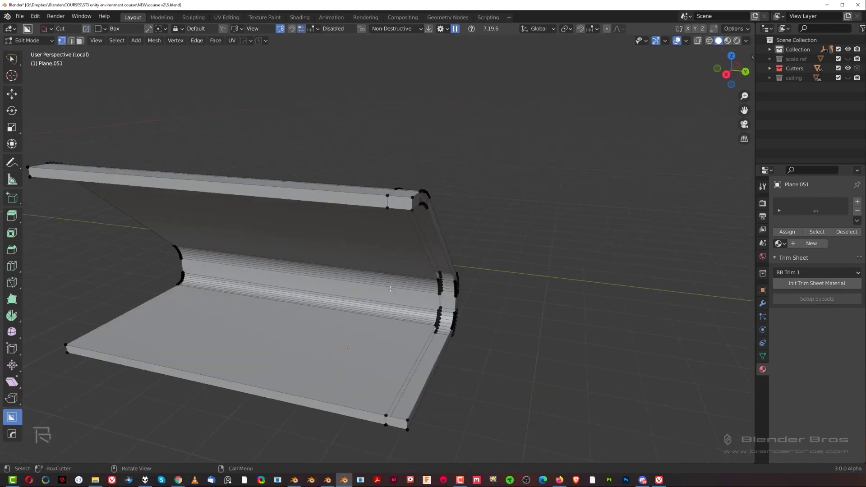
middle_drag(380, 208, 457, 329)
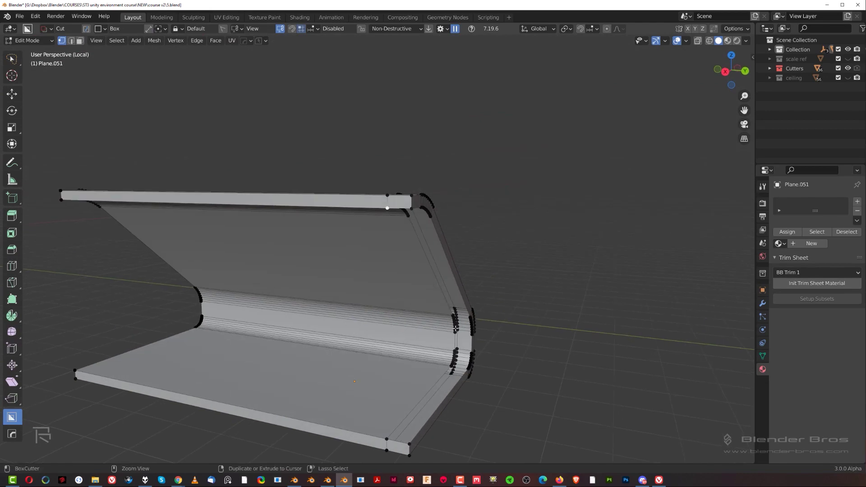
shift+middle_drag(449, 385, 324, 175)
ctrl+click(337, 311)
key(f)
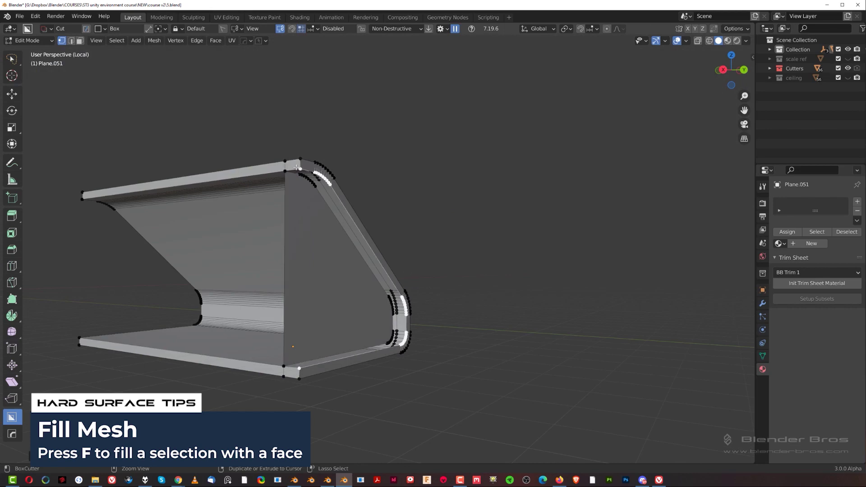
key(f)
Step: Fill the narrow front gap between the two end-cap faces and leave mesh editing
scroll(305, 233, up, 2)
click(266, 134)
shift+click(242, 138)
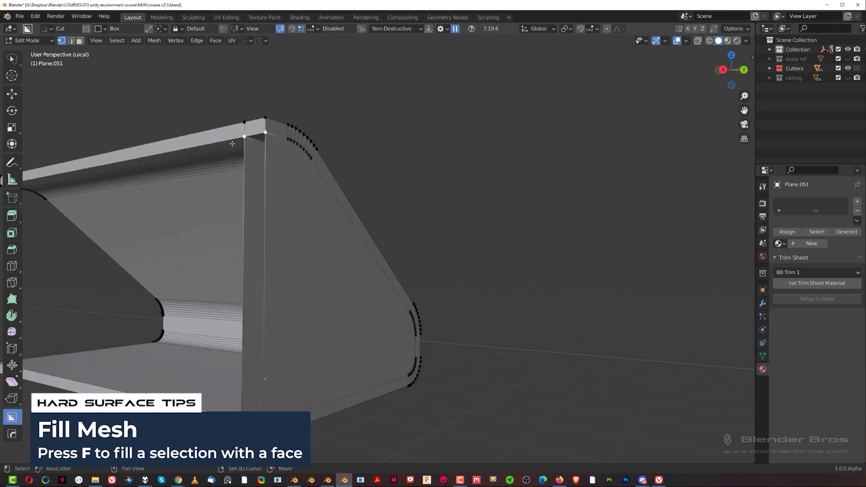
key(f)
key(Tab)
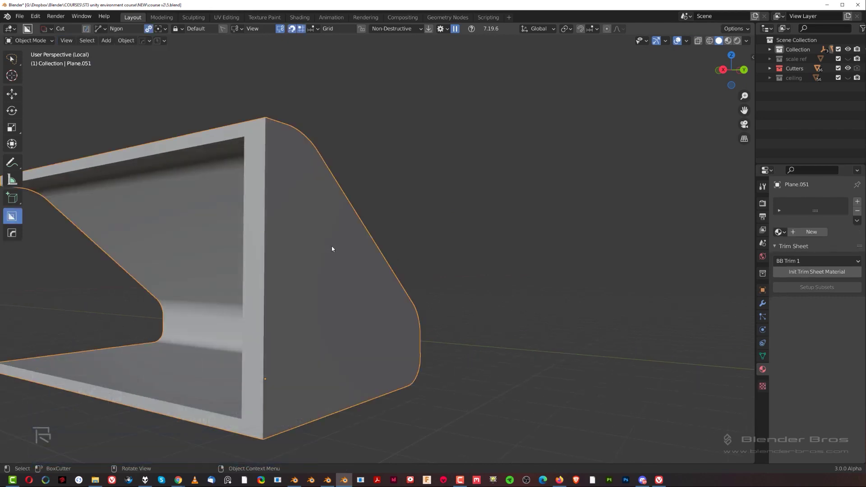
Step: Remove unnecessary geometry from the module with Hard Ops Clean Mesh at a 0.5° dissolve angle and check its faces
key(q)
mouse_move(332, 248)
click(381, 326)
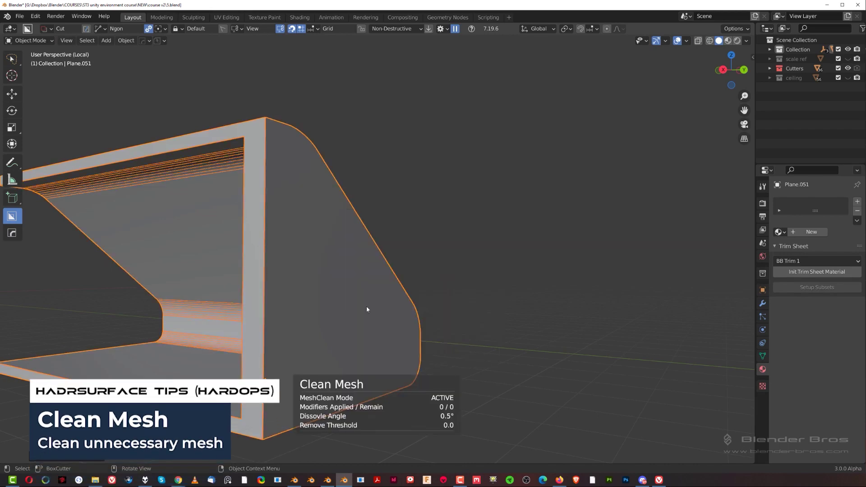
middle_drag(366, 306, 367, 245)
key(Tab)
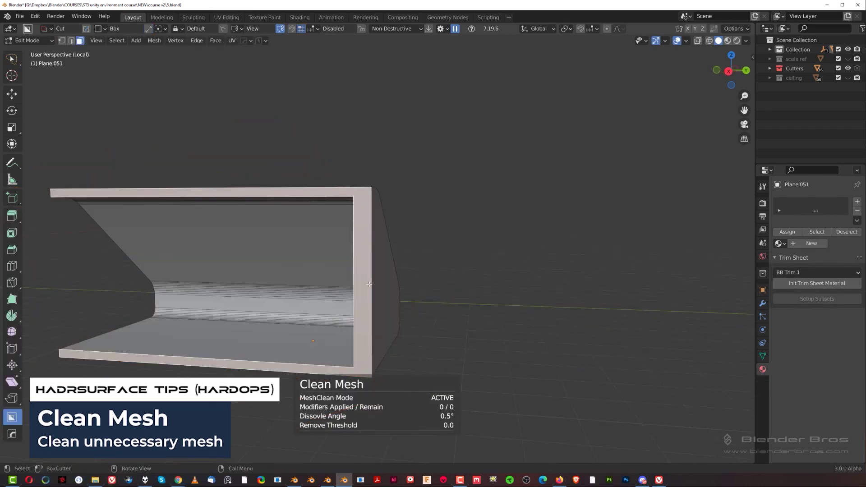
middle_drag(369, 284, 499, 326)
key(Tab)
scroll(412, 249, up, 2)
key(q)
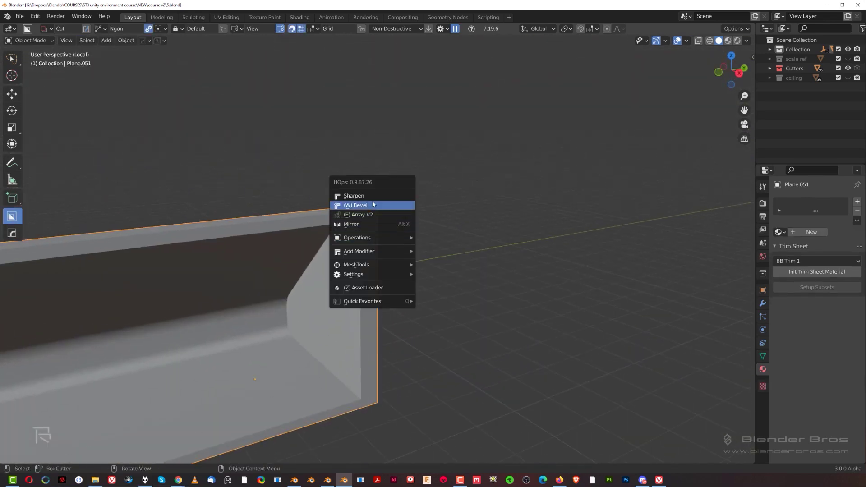
click(373, 205)
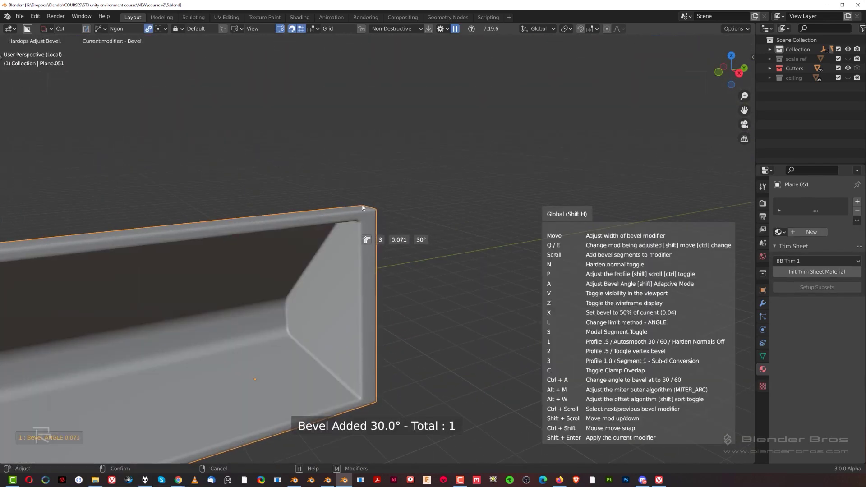
right_click(362, 207)
Step: Leave local view and inspect the capped wall module in place against the room's walls and floor
scroll(386, 234, down, 5)
key(slash)
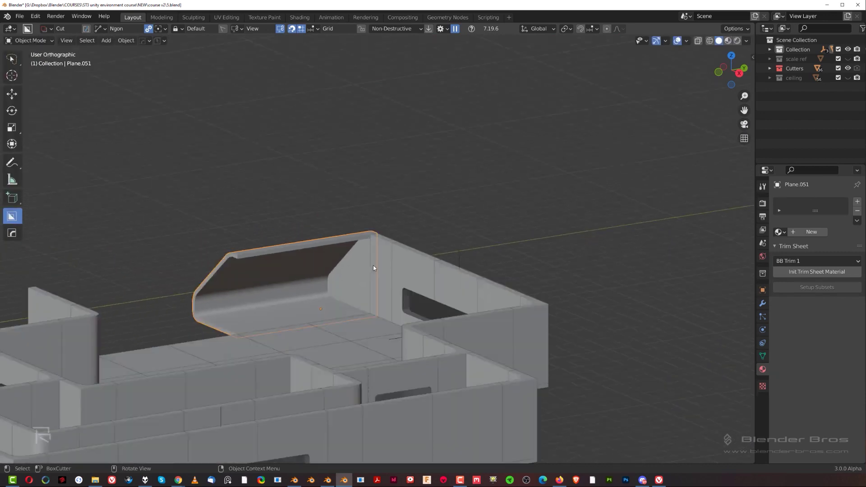
scroll(372, 265, up, 3)
middle_drag(373, 266, 372, 239)
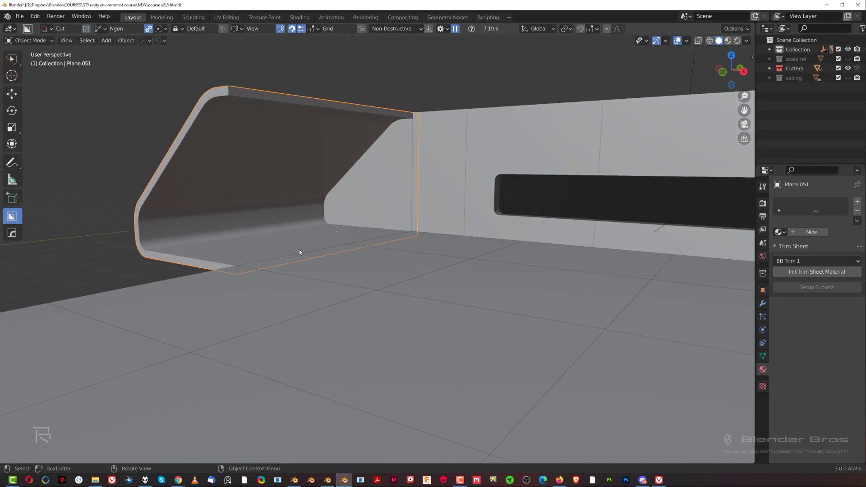
middle_drag(298, 253, 307, 284)
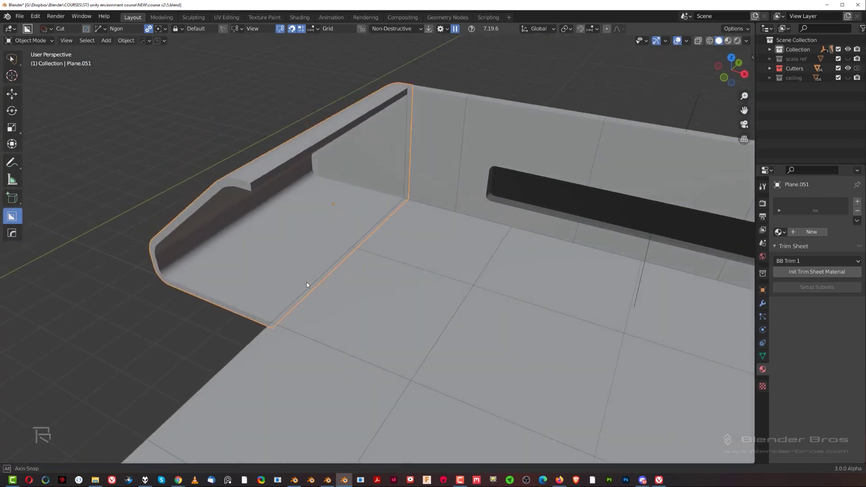
Step: Extract the profile face at the module's open end with Hard Ops Curve/Extract and solidify it outward to one floor tile's length
click(280, 151)
scroll(370, 270, down, 1)
middle_drag(380, 300, 395, 239)
scroll(415, 232, up, 2)
key(Tab)
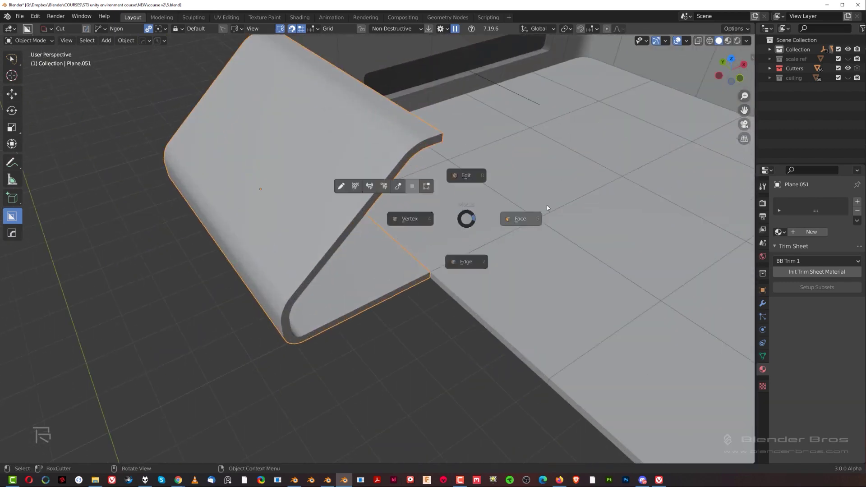
click(547, 208)
scroll(413, 303, down, 2)
key(grave)
click(381, 122)
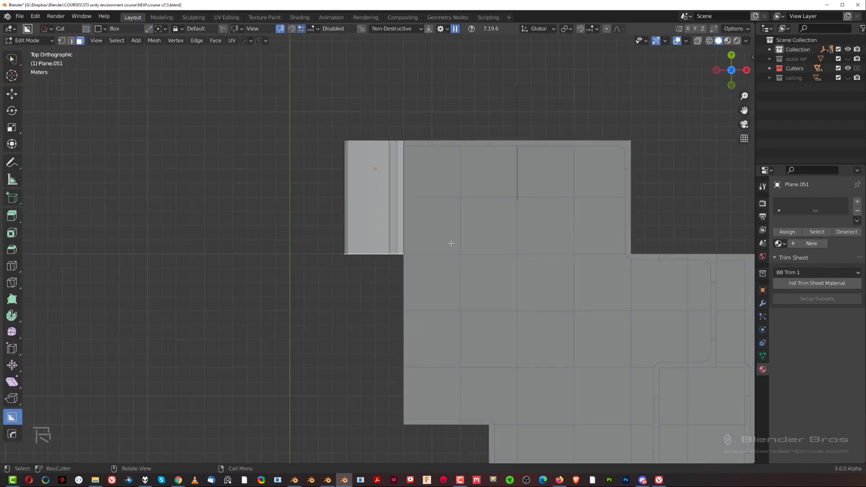
key(q)
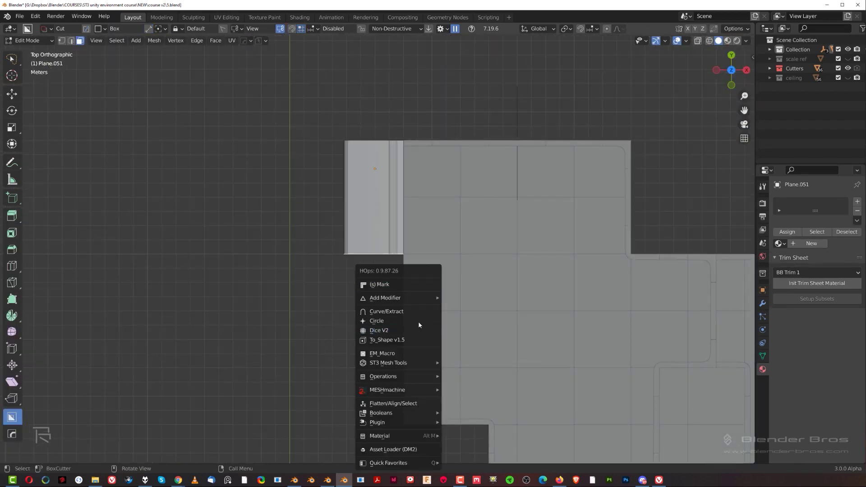
shift+click(417, 312)
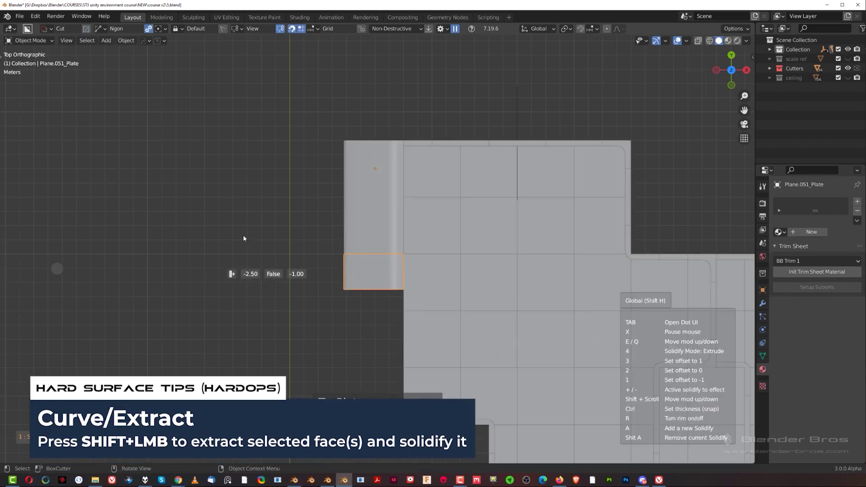
click(492, 223)
Step: Examine how the extracted section's end lines up with the adjacent floor tile joint
scroll(318, 218, up, 8)
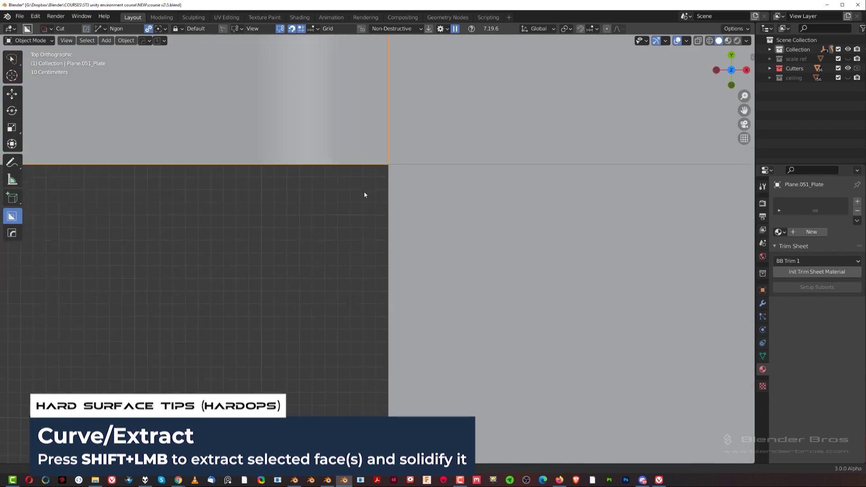
scroll(364, 225, up, 3)
scroll(418, 285, up, 5)
shift+middle_drag(481, 333, 317, 258)
scroll(316, 247, up, 7)
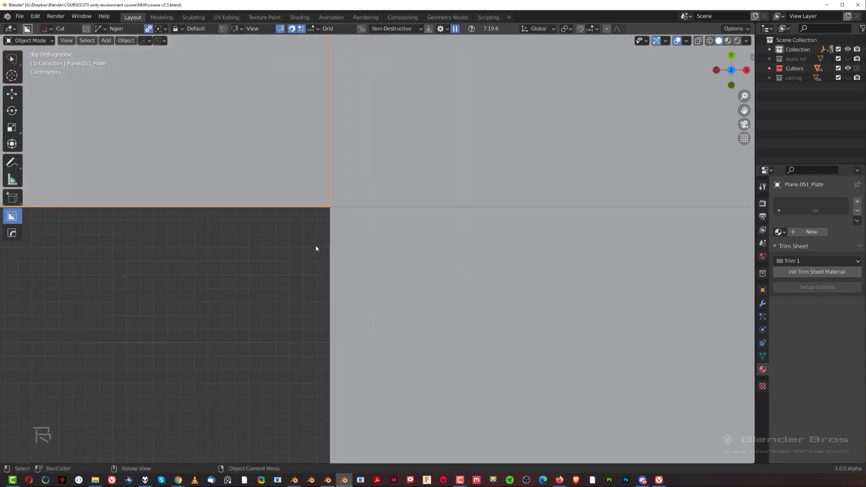
scroll(291, 290, down, 8)
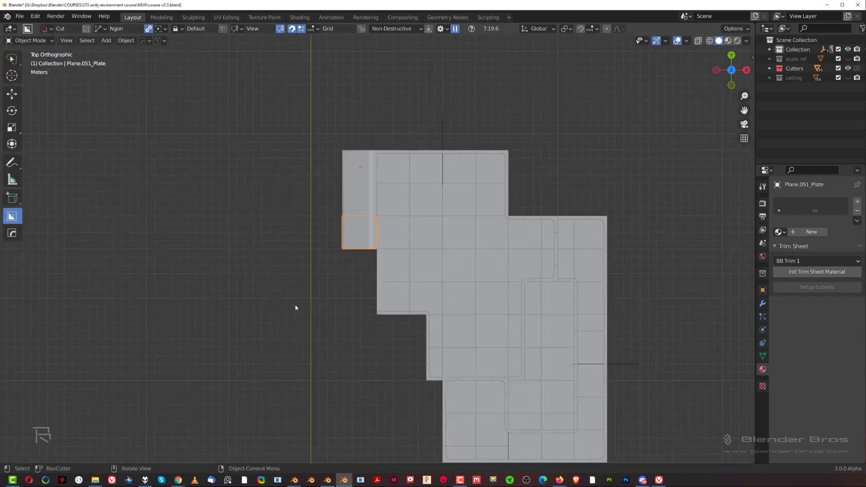
middle_drag(296, 306, 367, 232)
key(KP_5)
scroll(362, 224, up, 4)
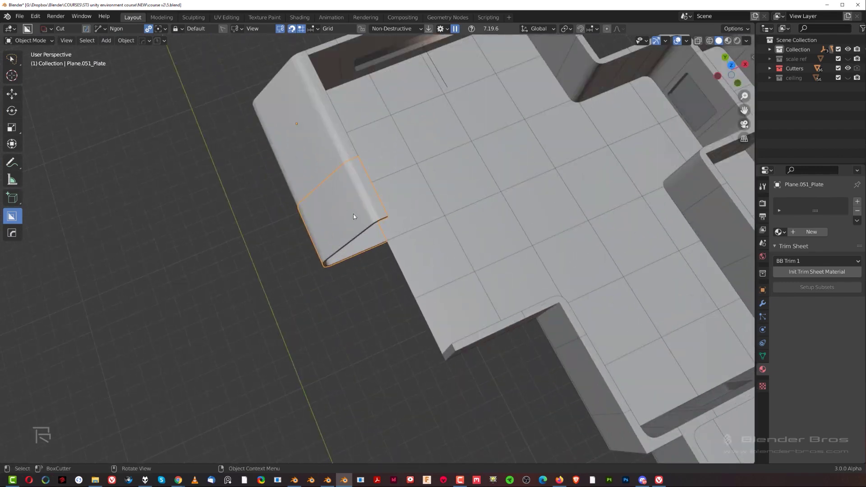
Step: Duplicate the extracted wall section and place the copy directly next to it along the open floor edge
key(shift+d)
key(x)
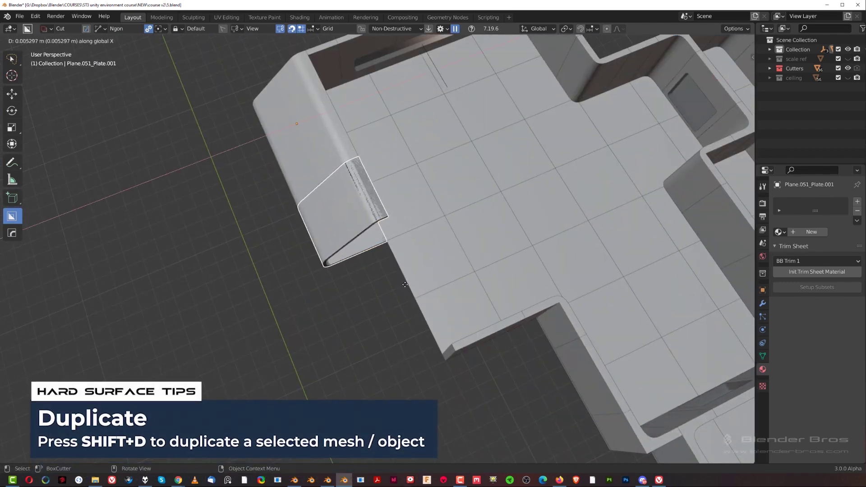
click(402, 302)
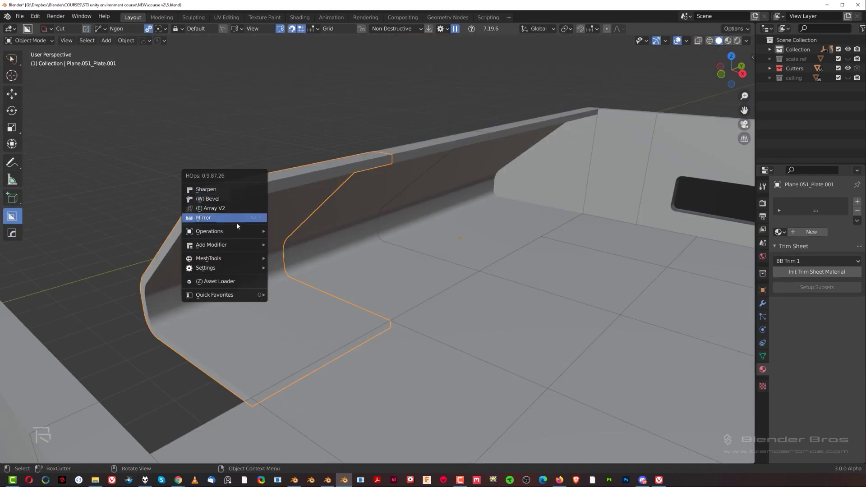
Step: Smart Apply the duplicated wall section's modifiers and move its end face along Y to line up with the room's outer edge
mouse_move(239, 230)
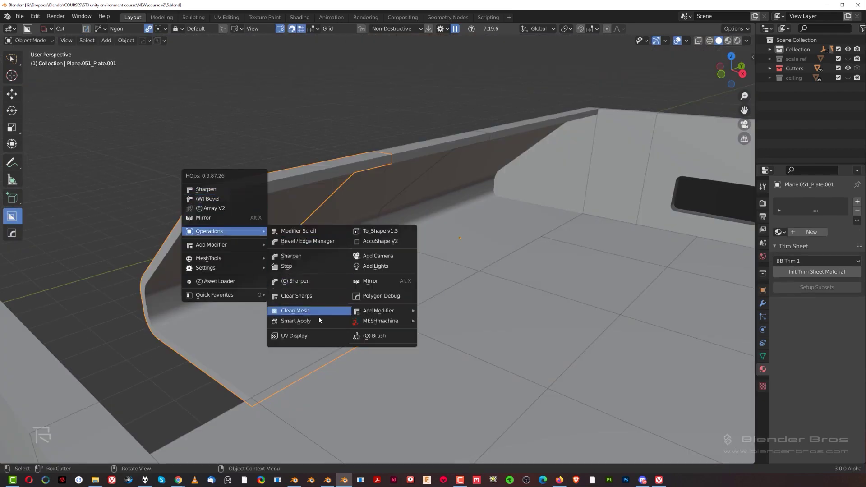
click(296, 321)
key(Tab)
scroll(179, 271, down, 4)
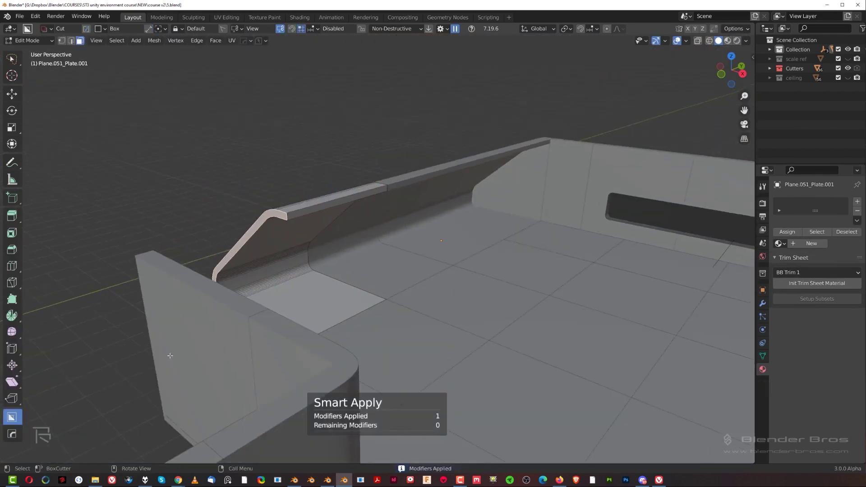
key(grave)
middle_drag(170, 355, 440, 287)
scroll(279, 302, up, 2)
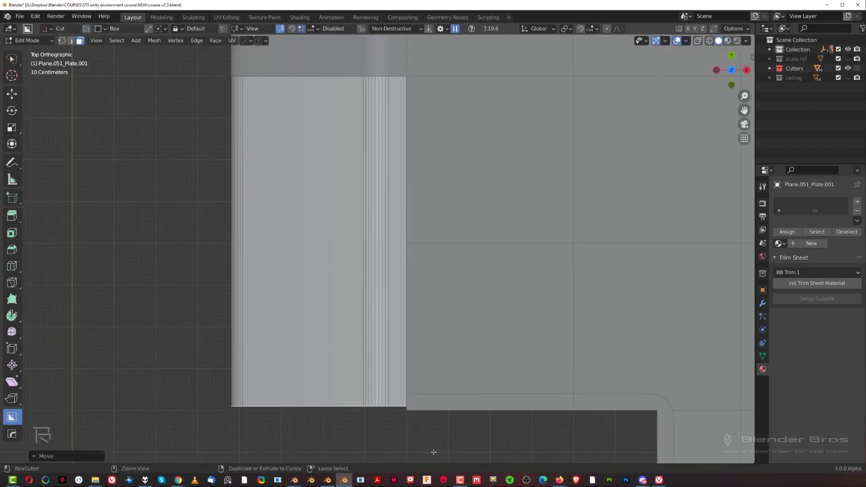
scroll(433, 352, up, 2)
key(g)
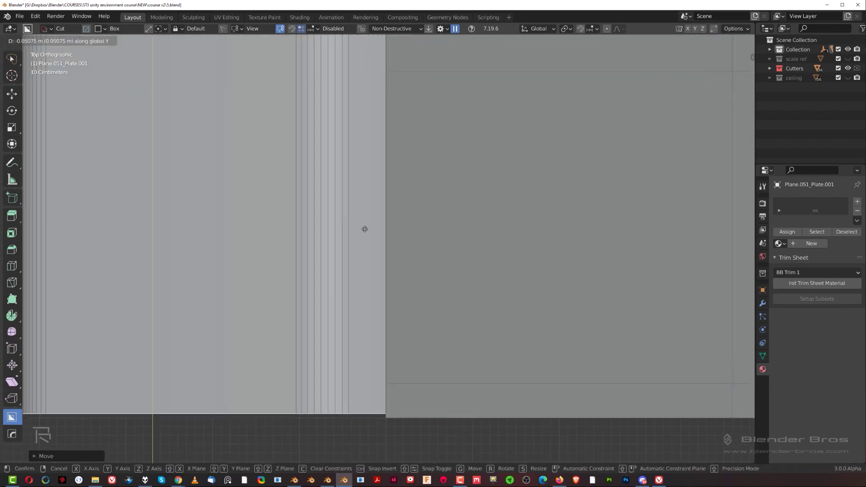
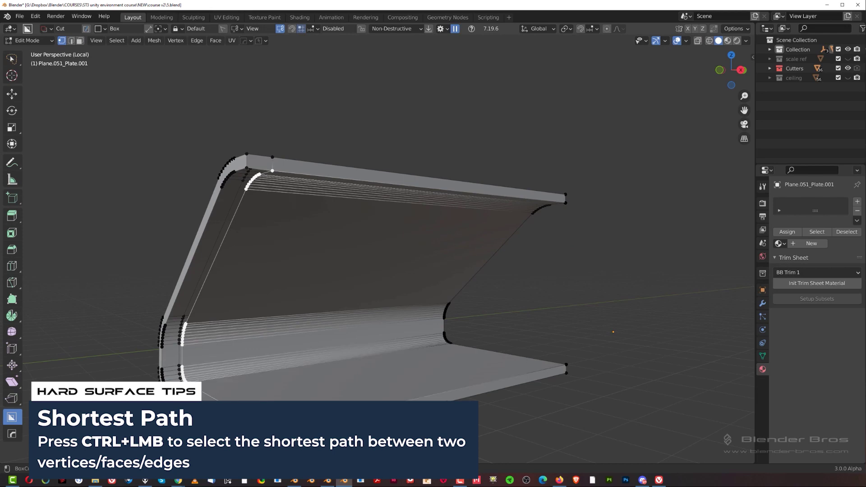
Step: Close the wall section's end by filling the inner and outer profile vertex paths with faces
key(f)
click(243, 168)
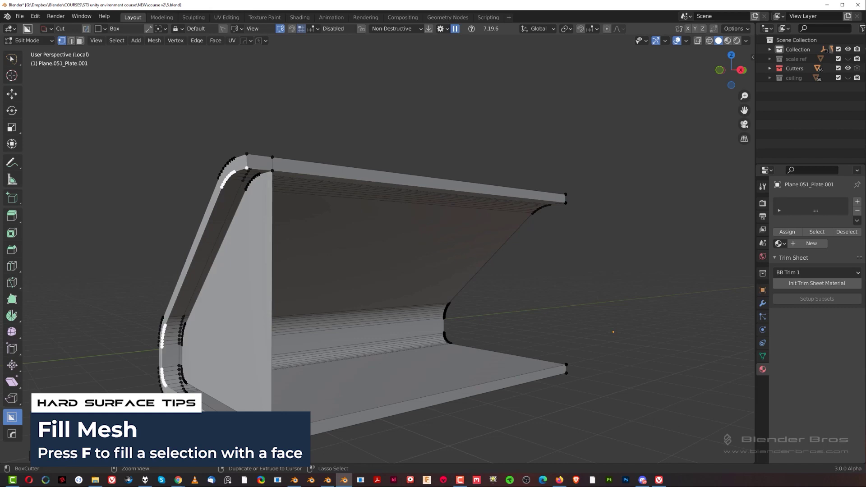
key(f)
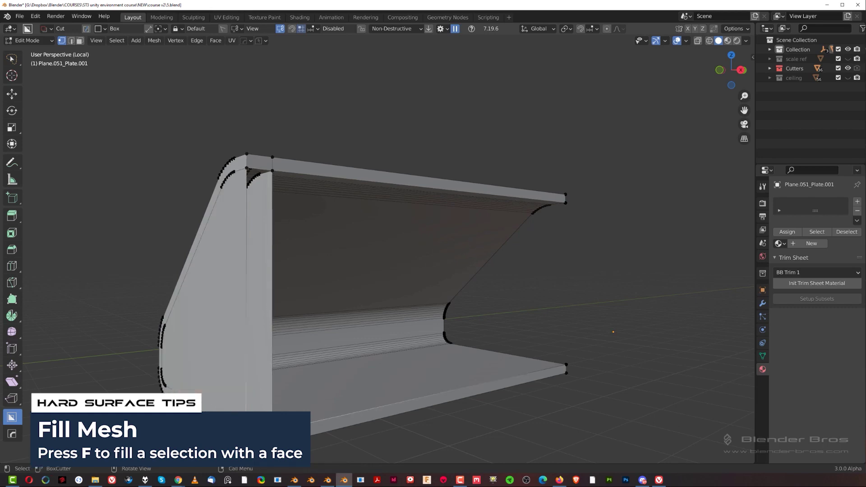
key(f)
key(d)
Step: Return to object mode and run Hard Ops Clean Mesh on the capped section
key(Tab)
key(q)
mouse_move(363, 244)
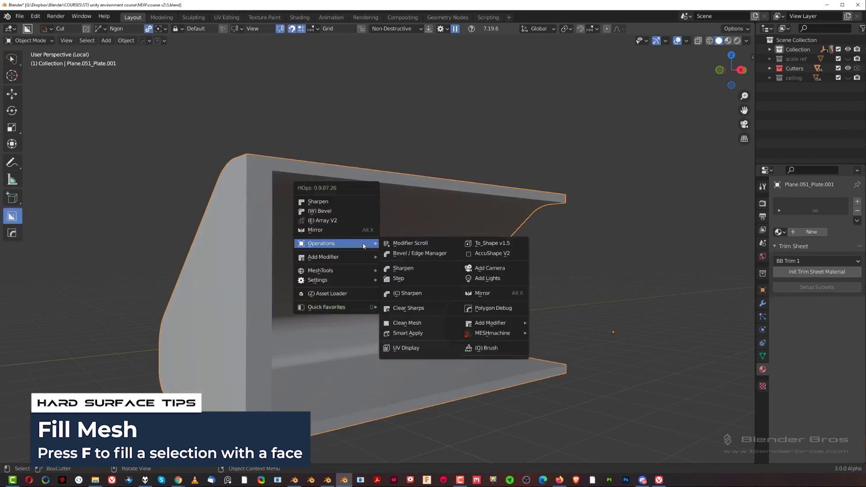
click(421, 323)
middle_drag(326, 286, 269, 263)
Step: Add a Hard Ops bevel with a 30° angle limit to the capped section
key(Tab)
scroll(298, 304, up, 1)
scroll(269, 263, up, 2)
key(q)
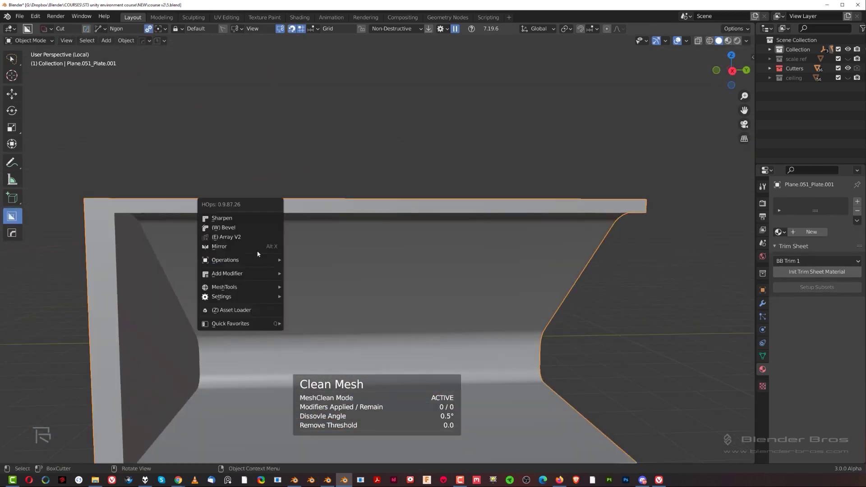
click(252, 233)
click(251, 234)
scroll(252, 235, down, 6)
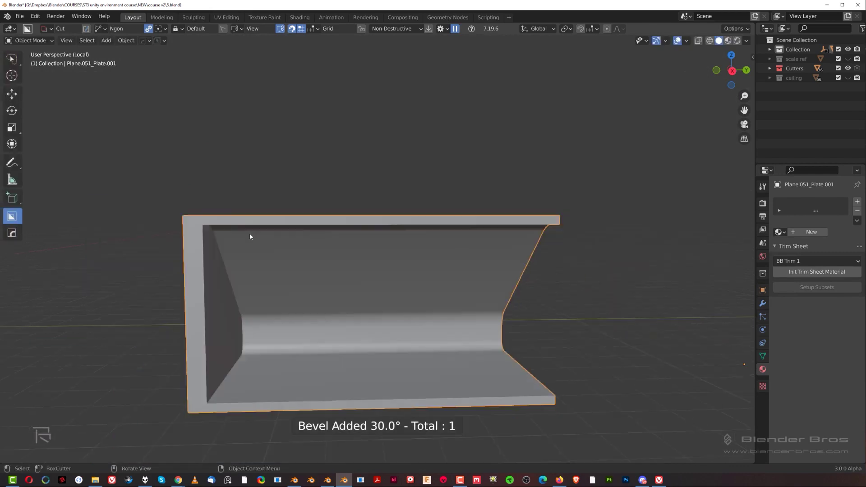
middle_drag(339, 224, 351, 258)
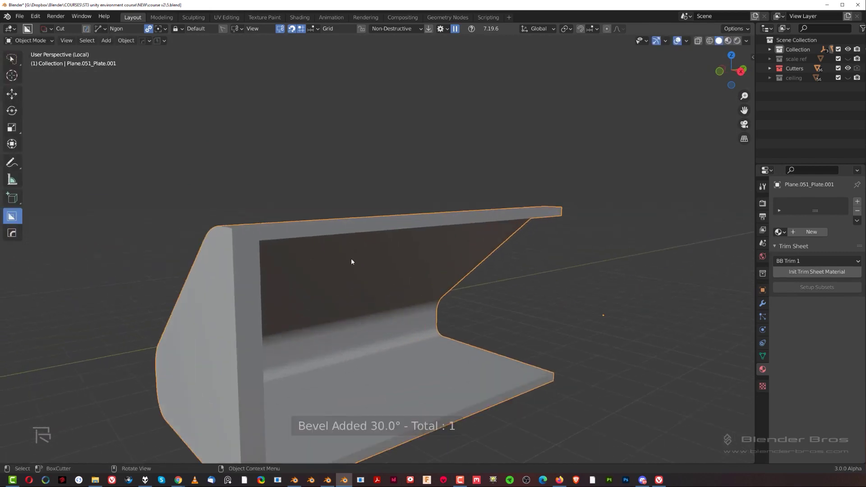
Step: Leave local view and select all three slanted wall sections together
key(KP_Divide)
scroll(381, 221, down, 3)
shift+click(298, 197)
shift+click(277, 181)
middle_drag(277, 180, 423, 211)
key(KP_1)
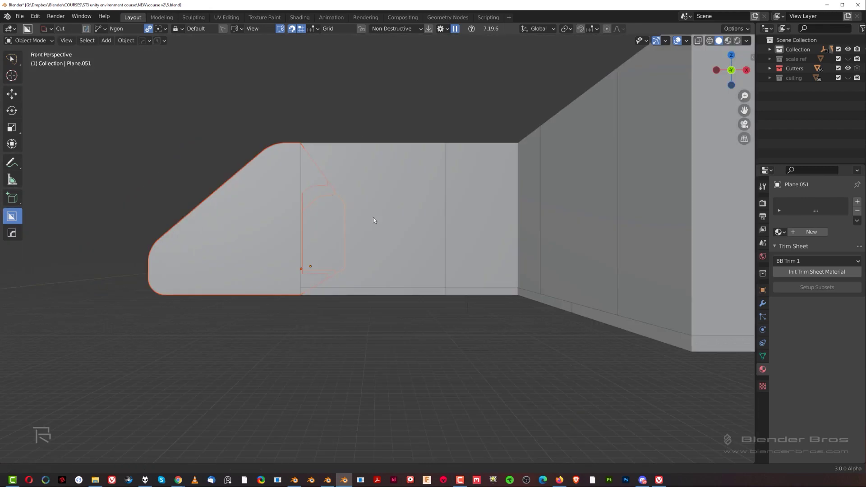
middle_drag(373, 220, 448, 275)
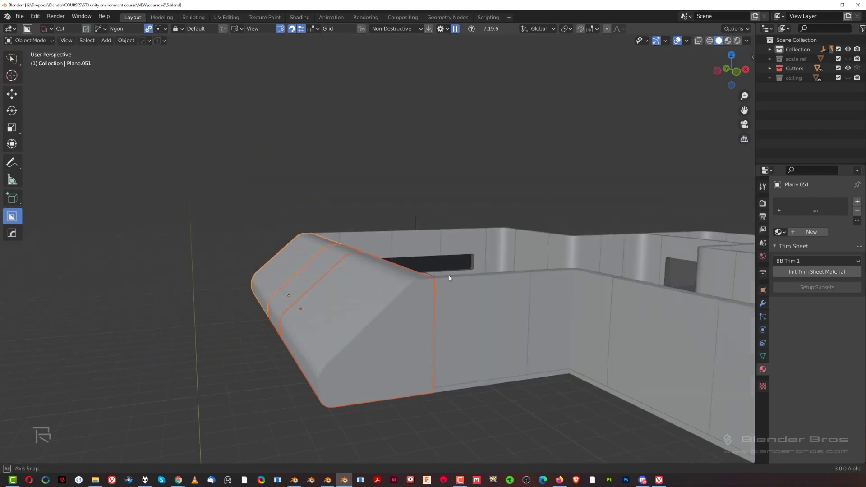
Step: Show the ceiling collection and compare the slanted wall's top with the ceiling height in back orthographic view
click(847, 78)
middle_drag(382, 242, 587, 246)
key(KP_3)
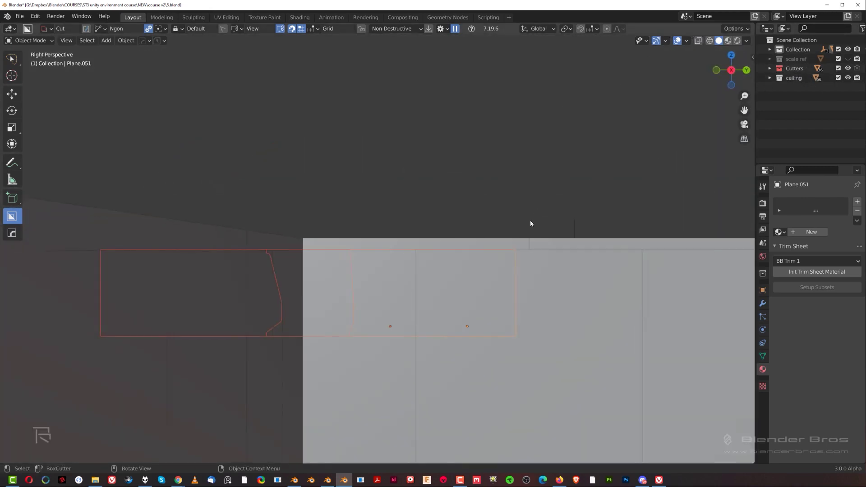
key(KP_7)
key(KP_5)
key(ctrl+KP_1)
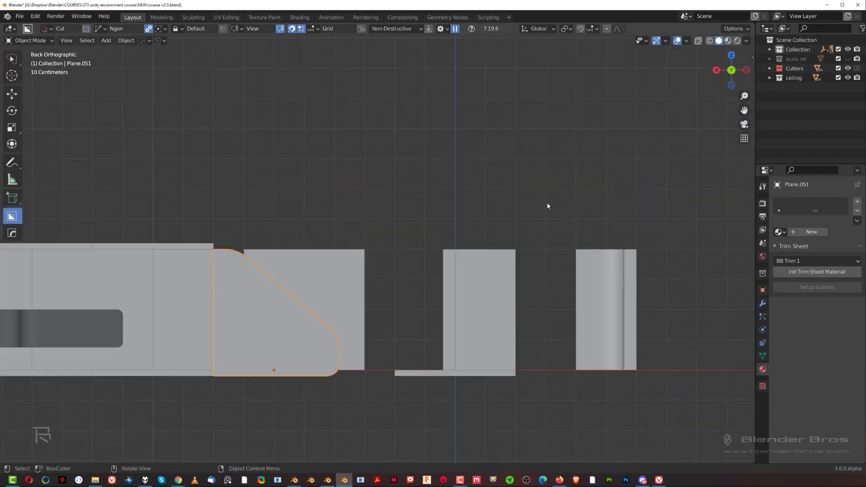
scroll(209, 285, up, 5)
middle_drag(315, 261, 461, 284)
alt+middle_drag(726, 193, 487, 296)
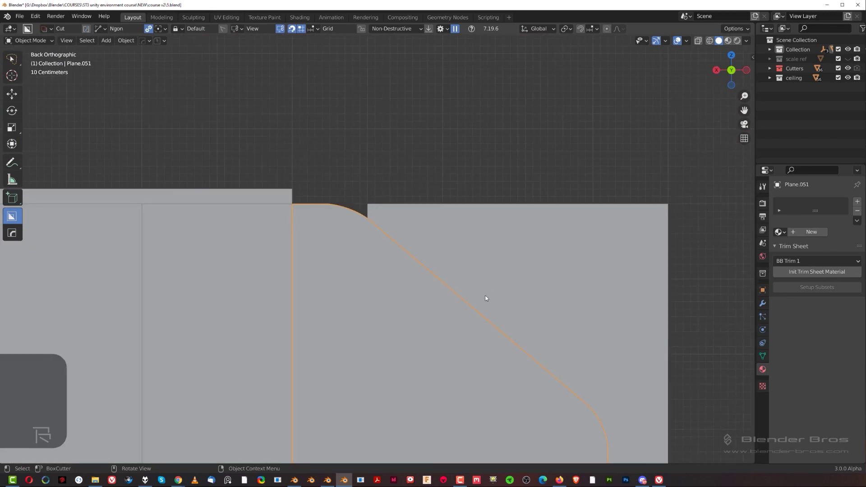
scroll(469, 296, down, 1)
Step: Put the selected wall sections into vertex edit mode and enable see-through selection of hidden vertices
key(ctrl+Tab)
click(419, 287)
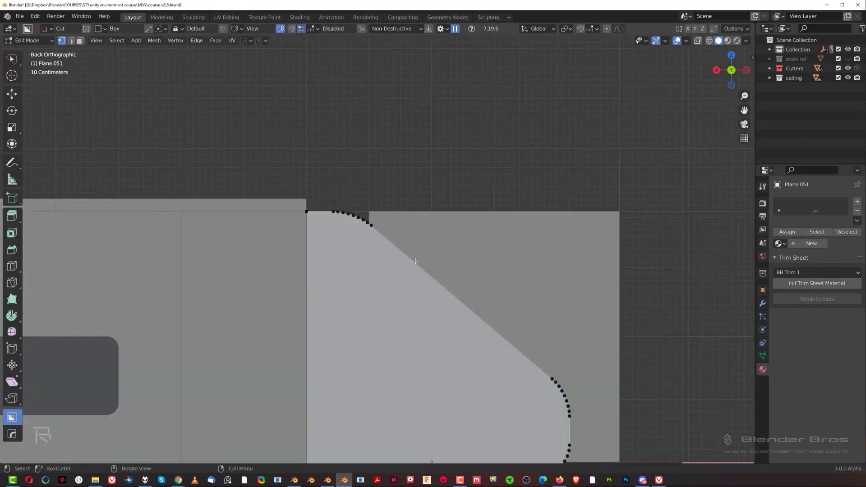
key(Tab)
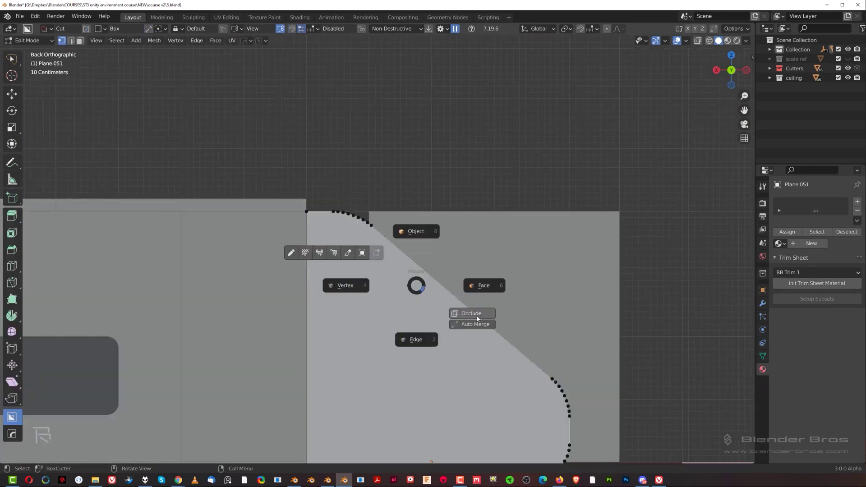
click(477, 314)
scroll(419, 249, down, 2)
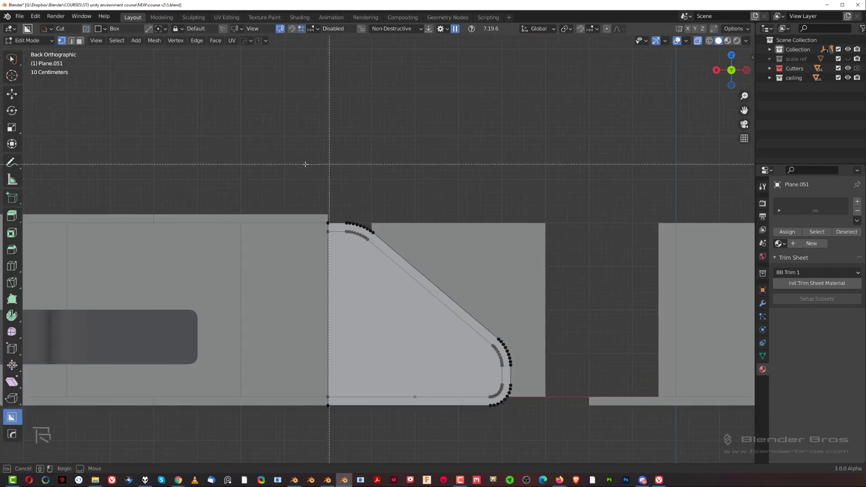
Step: Select all vertices above the lower rounded corner and raise them 0.2 m along Z to the ceiling's top
drag(242, 152, 551, 372)
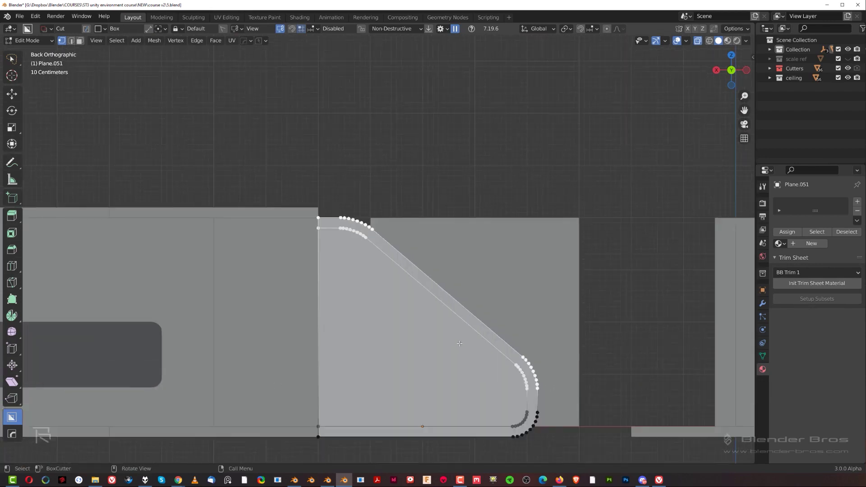
scroll(500, 373, up, 2)
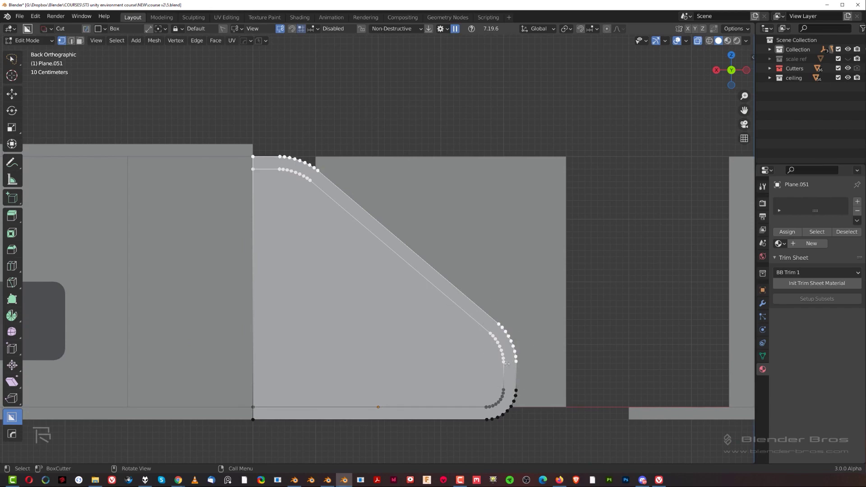
scroll(504, 401, up, 1)
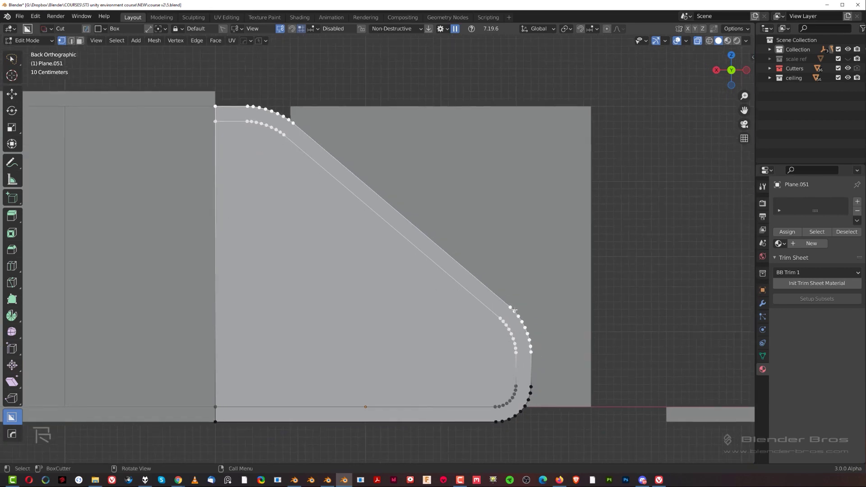
scroll(515, 347, down, 1)
key(g)
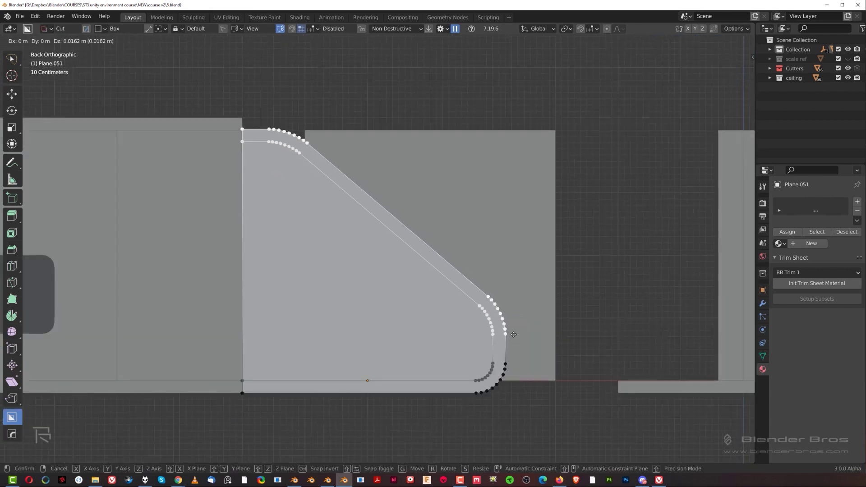
key(z)
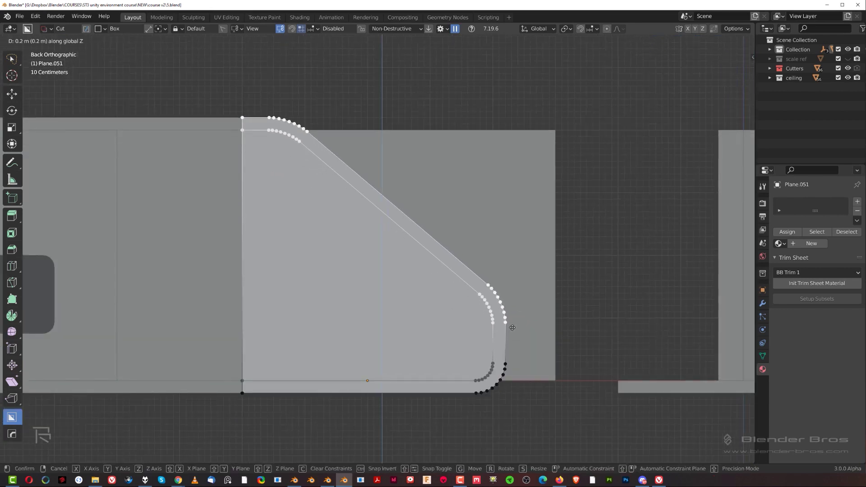
click(511, 328)
Step: Leave edit mode and examine how the raised wall sections meet the ceiling edge and the neighbouring walls
scroll(502, 319, down, 2)
middle_drag(502, 319, 356, 228)
key(KP_5)
scroll(355, 228, up, 3)
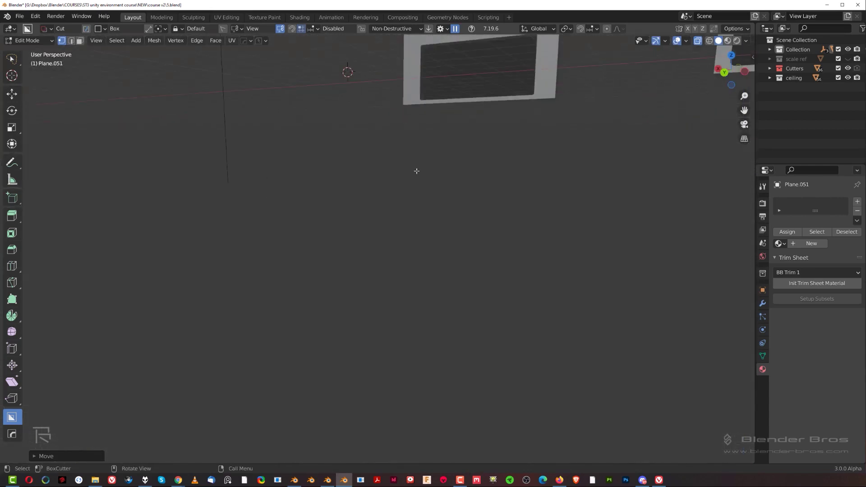
key(Tab)
middle_drag(416, 171, 442, 294)
click(386, 118)
key(KP_Decimal)
scroll(394, 190, down, 6)
scroll(388, 197, down, 3)
scroll(348, 218, up, 7)
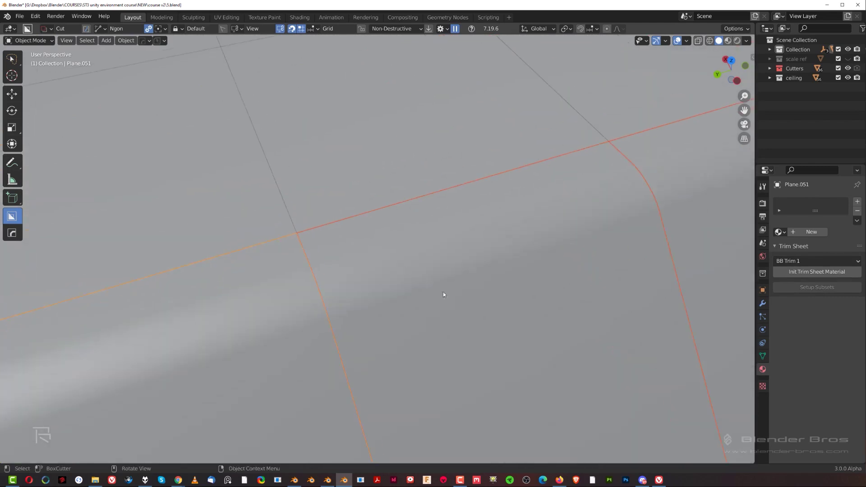
middle_drag(402, 266, 490, 236)
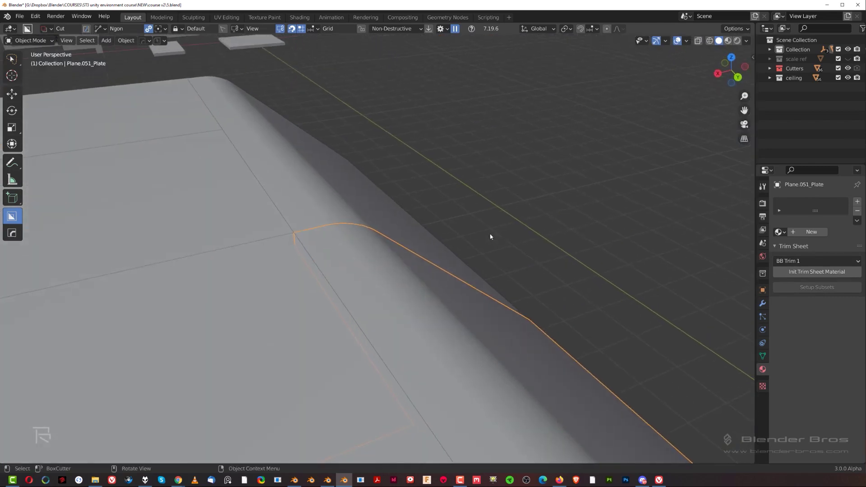
scroll(477, 248, down, 3)
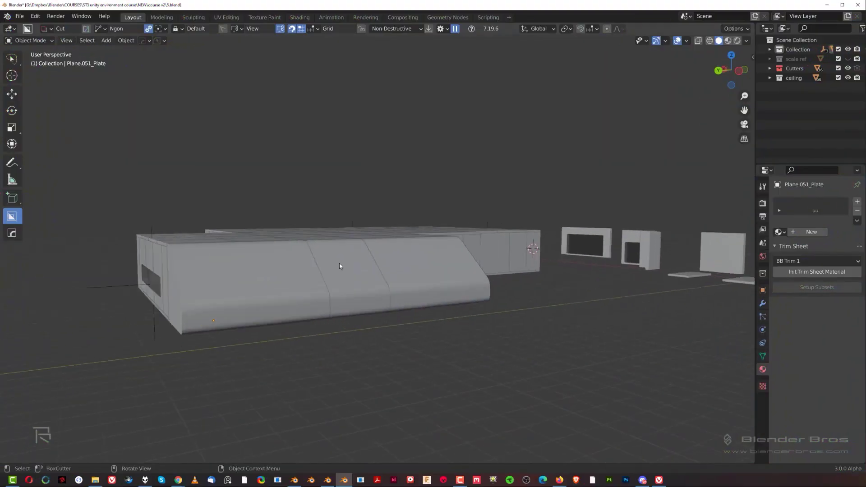
middle_drag(339, 263, 400, 247)
middle_drag(234, 249, 247, 288)
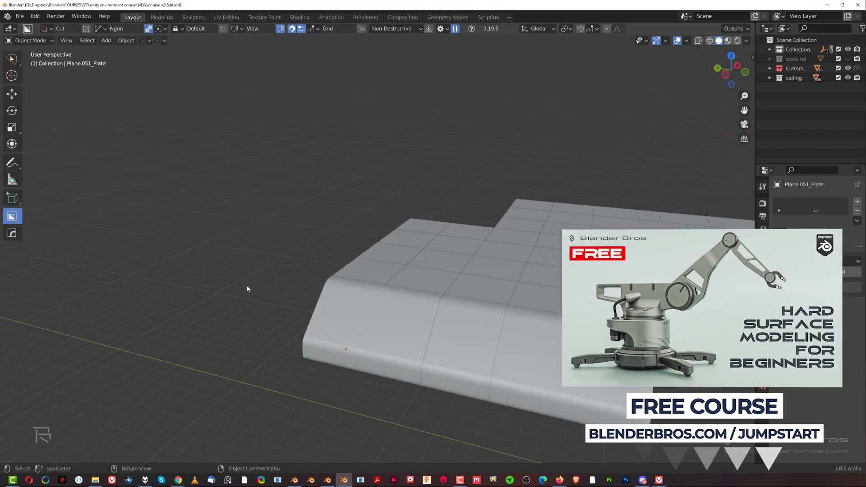
middle_drag(356, 374, 320, 363)
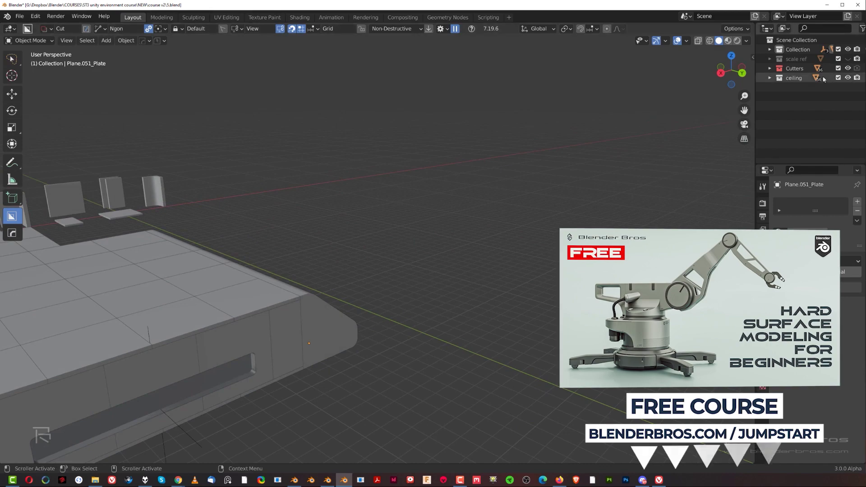
Step: Hide the ceiling collection and save the file
click(848, 78)
middle_drag(185, 311, 373, 128)
key(ctrl+s)
scroll(243, 280, up, 3)
scroll(335, 251, down, 6)
Step: From the top orthographic view, select the wall section at the room's far corner and set BoxCutter's shape to Box
key(KP_1)
key(KP_7)
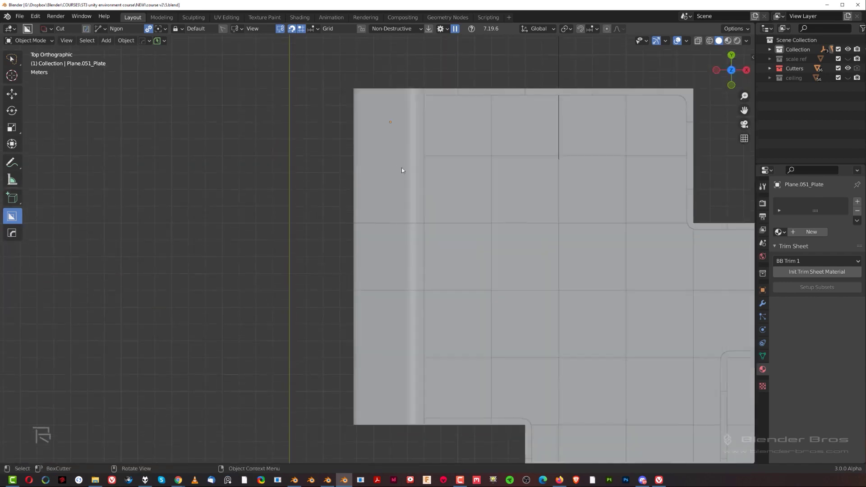
scroll(397, 225, up, 2)
scroll(374, 251, down, 2)
click(375, 250)
scroll(374, 259, up, 3)
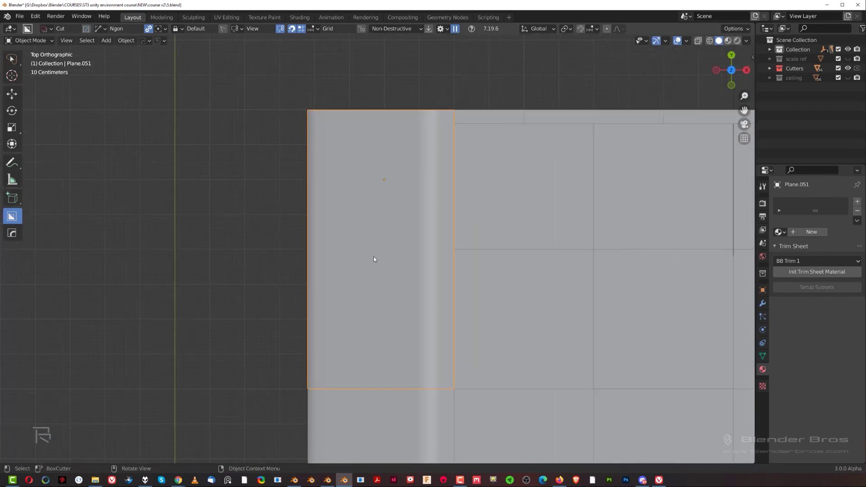
key(d)
click(370, 243)
scroll(302, 167, down, 1)
drag(304, 151, 391, 338)
key(Escape)
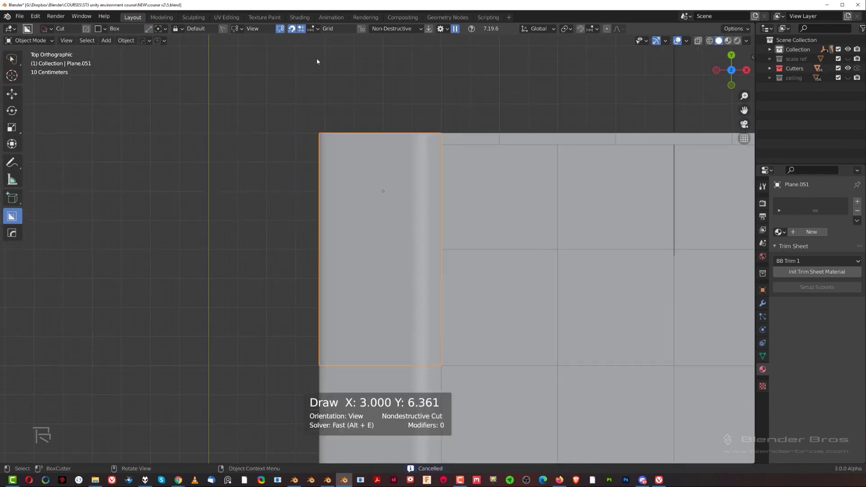
Step: Cut a box opening through the selected far-corner wall section with BoxCutter's snap grid, keeping the cutter object active
key(ctrl)
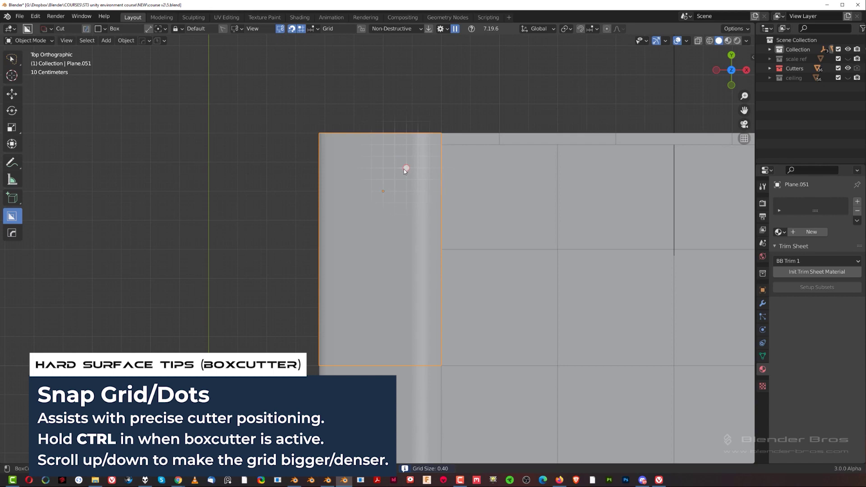
mouse_move(406, 168)
mouse_down()
mouse_move(345, 356)
mouse_move(301, 354)
mouse_up()
middle_drag(301, 353, 338, 272)
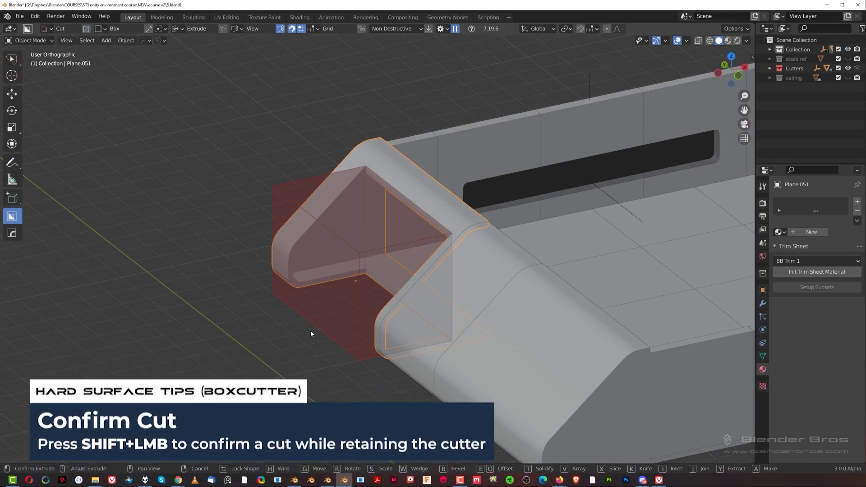
shift+click(310, 332)
Step: In edge edit mode, move the cutter's lower inner edge about -2.1 m along X towards the wall's outer side
middle_drag(399, 296, 295, 291)
key(Tab)
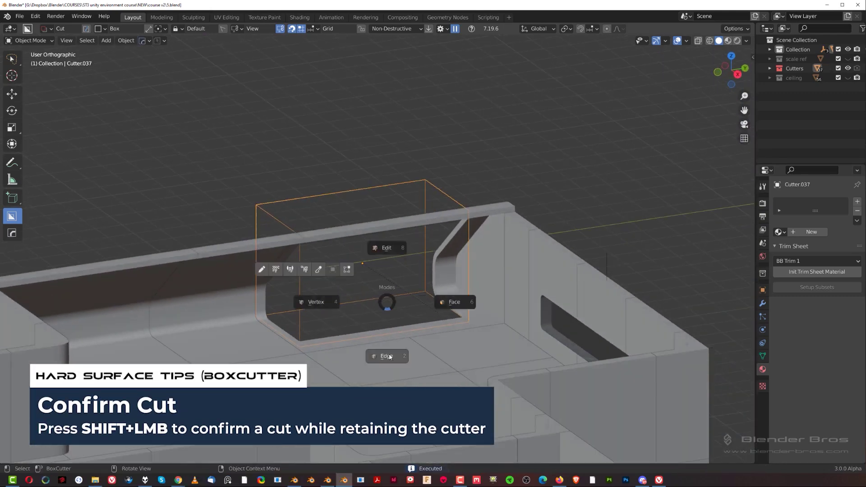
click(387, 355)
click(375, 333)
middle_drag(374, 333, 426, 350)
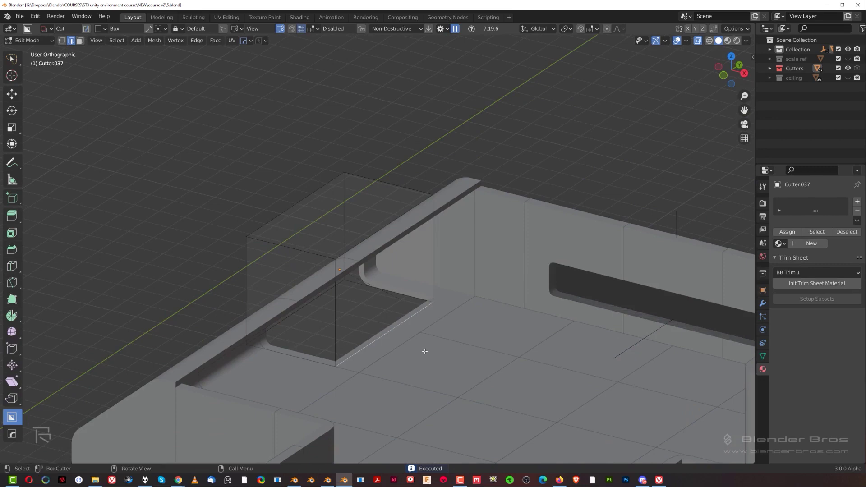
key(g)
key(x)
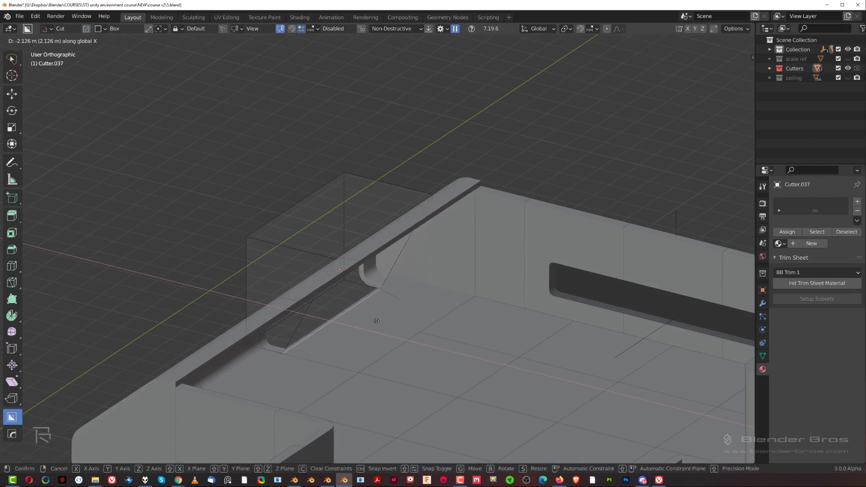
click(378, 322)
Step: Add a centred horizontal loop cut around the cutter and move its room-side edge 3 m along X
scroll(377, 322, up, 6)
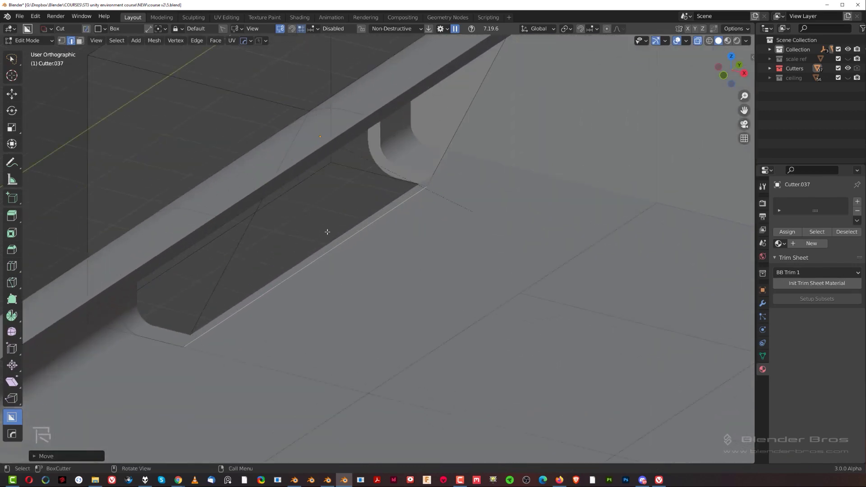
middle_drag(95, 333, 172, 318)
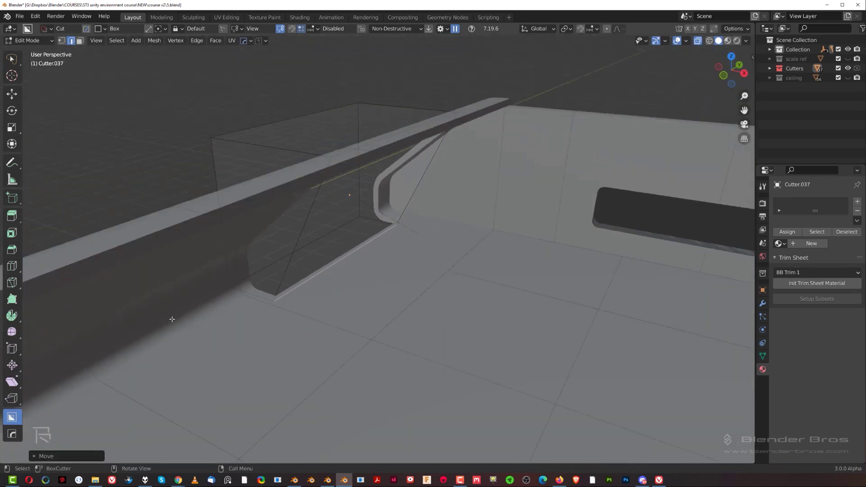
middle_drag(257, 238, 306, 187)
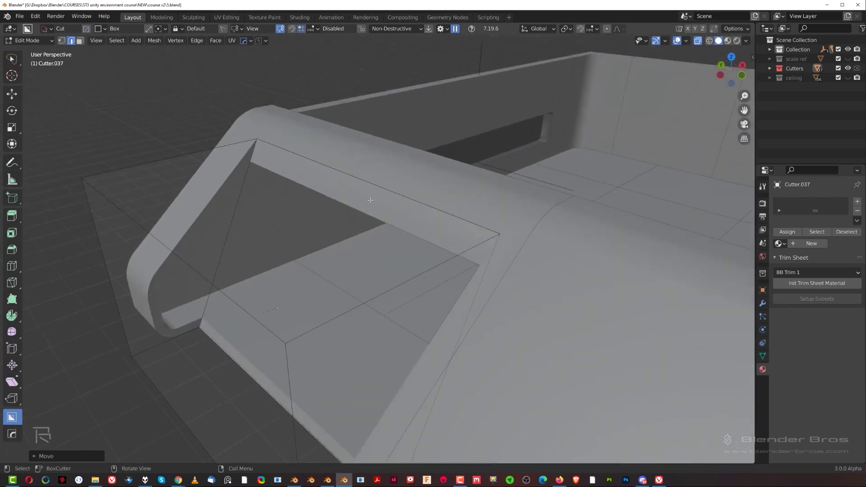
middle_drag(370, 200, 275, 273)
key(ctrl+r)
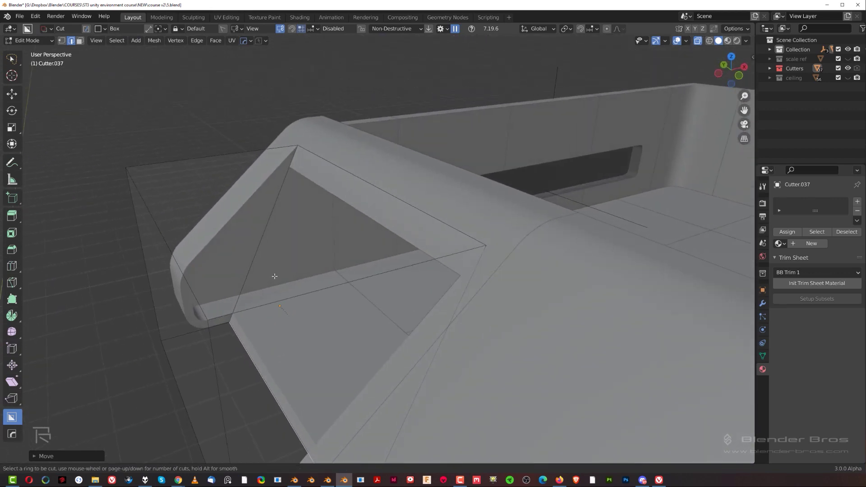
click(257, 247)
right_click(256, 247)
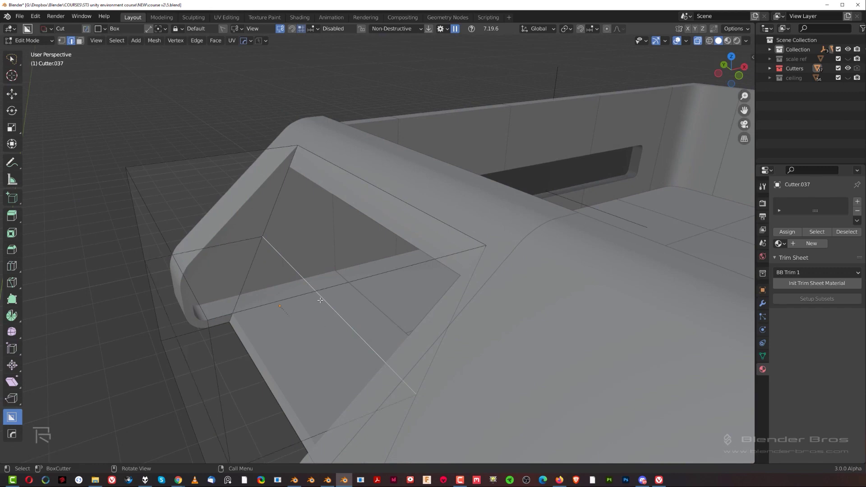
key(g)
key(x)
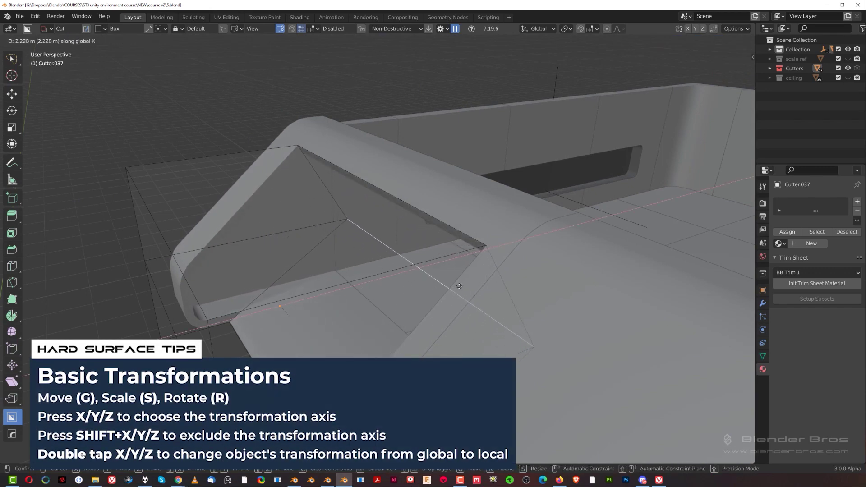
key(ctrl)
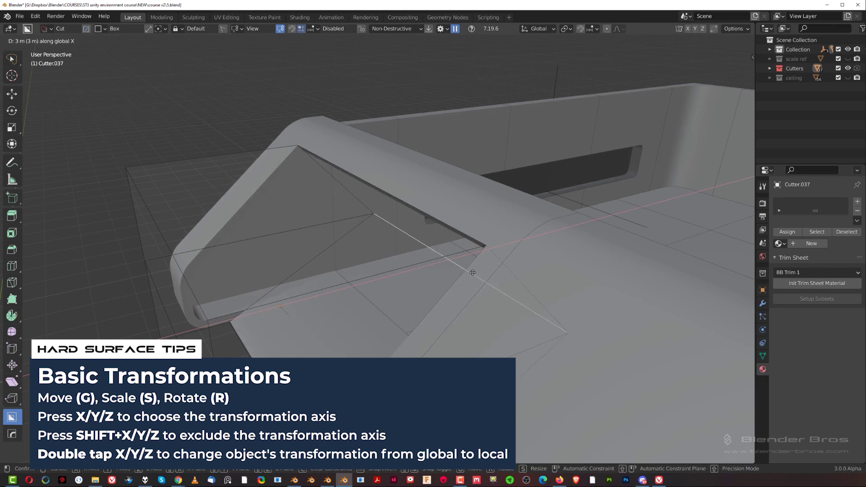
click(469, 274)
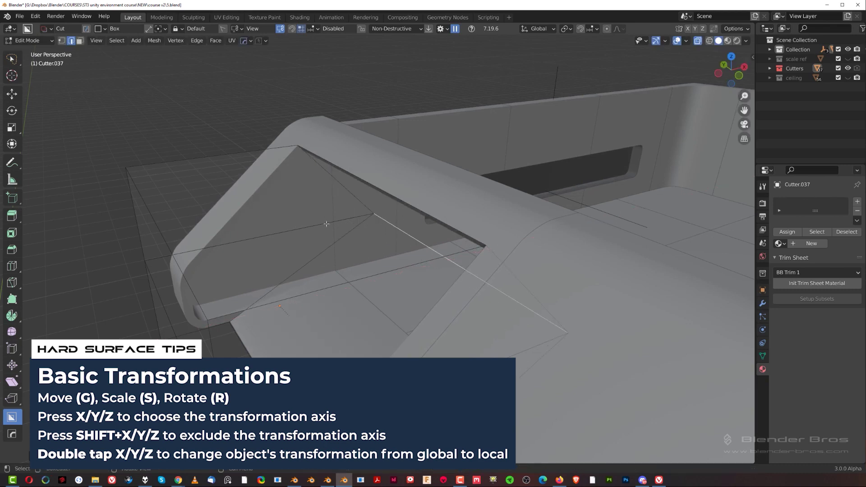
Step: Add another horizontal loop cut around the cutter's lower part and slide it down close to the cutter's base
middle_drag(342, 203, 574, 159)
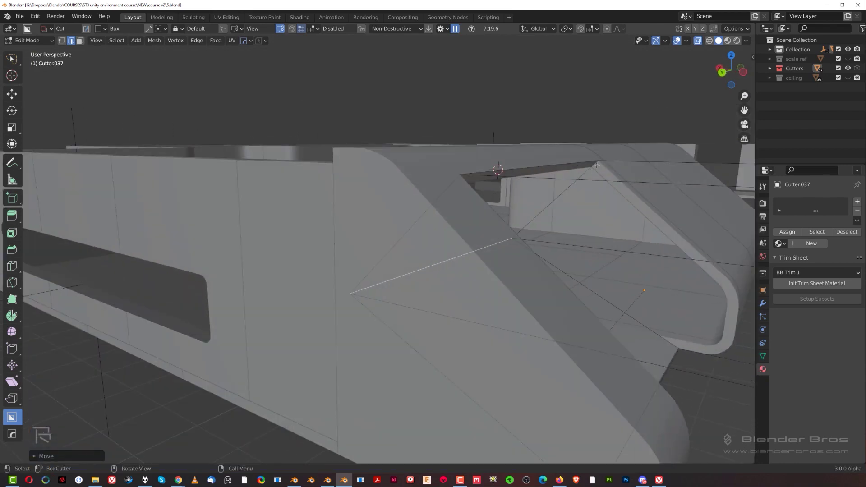
shift+middle_drag(681, 349, 429, 262)
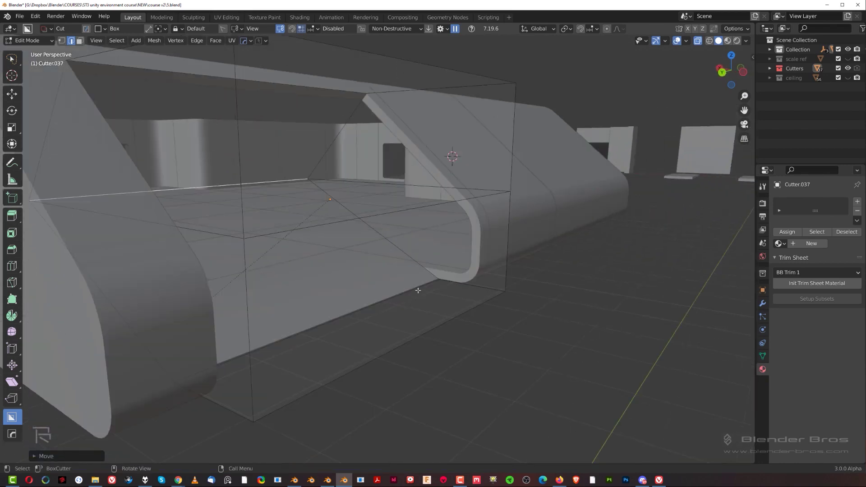
shift+click(374, 309)
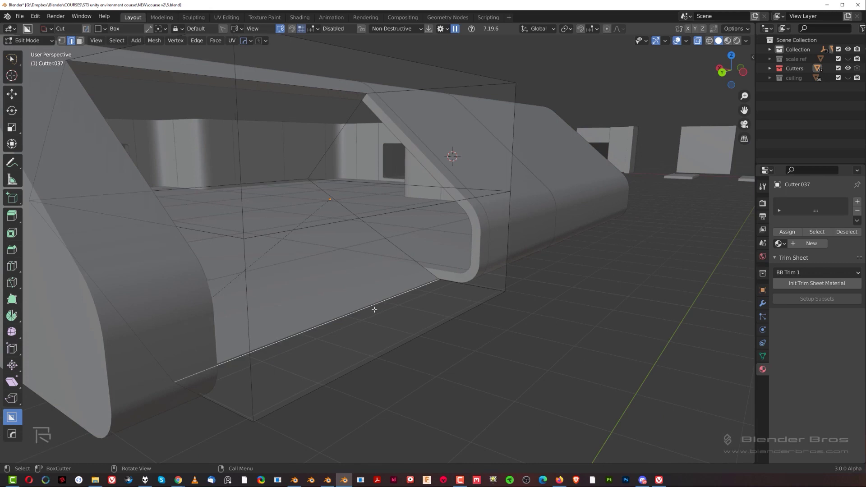
key(ctrl+r)
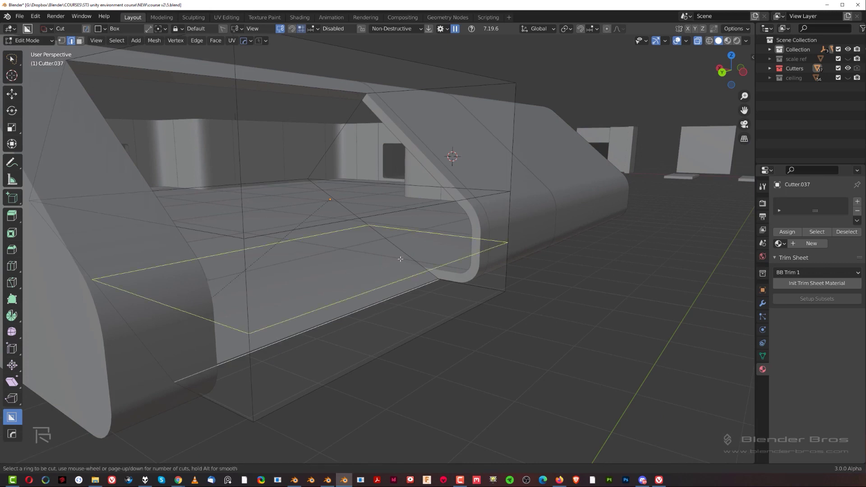
click(379, 261)
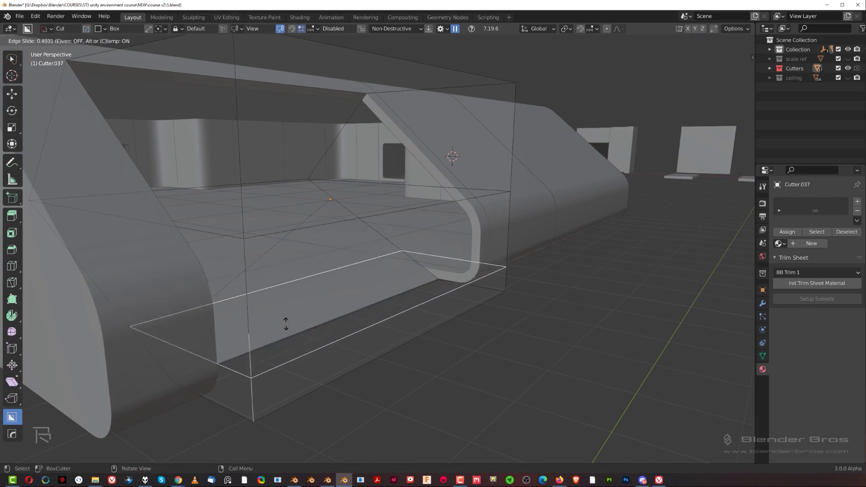
click(305, 348)
Step: Move the cutter's bottom room-side edge about 0.52 m along X below the floor edge
click(374, 310)
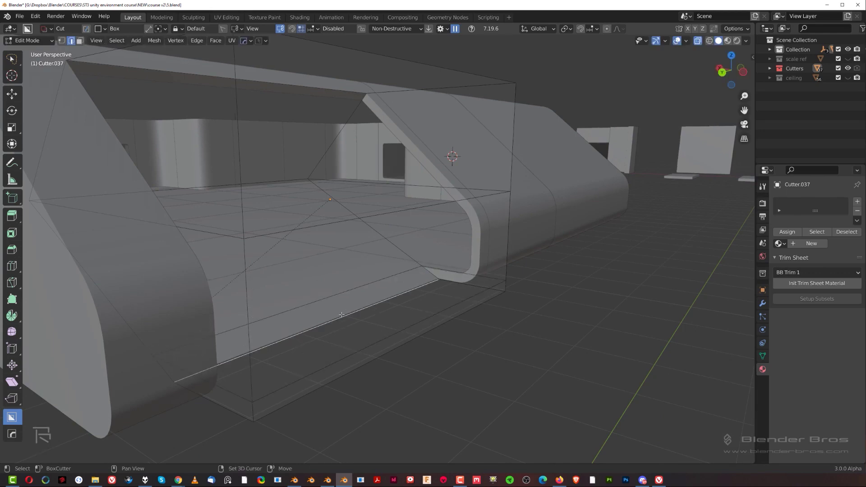
scroll(387, 303, up, 3)
key(g)
key(x)
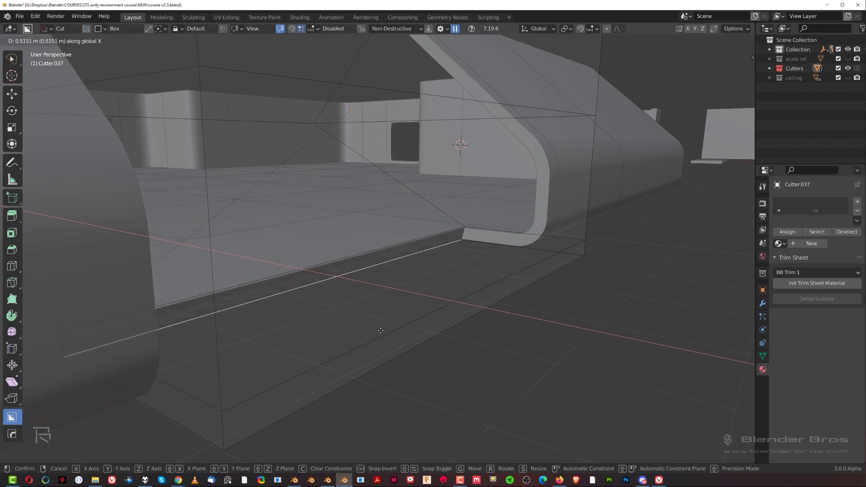
click(380, 330)
Step: Isolate the cutter and align its four lower room-side vertices vertically with MACHIN3 Align
scroll(381, 335, down, 4)
key(KP_Divide)
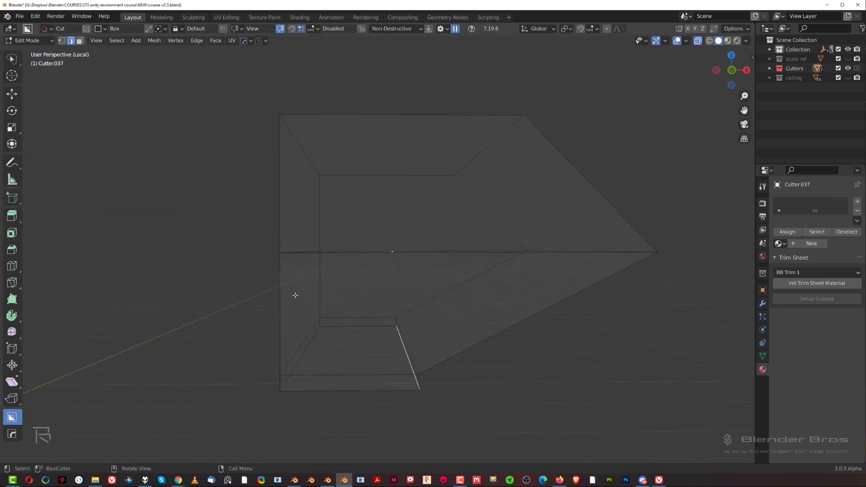
key(KP_1)
scroll(377, 236, up, 3)
key(Tab)
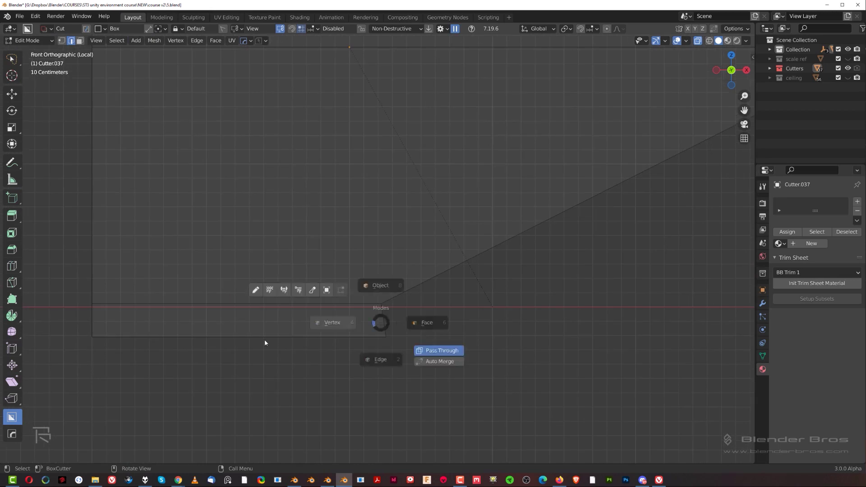
click(264, 343)
middle_drag(385, 336, 400, 321)
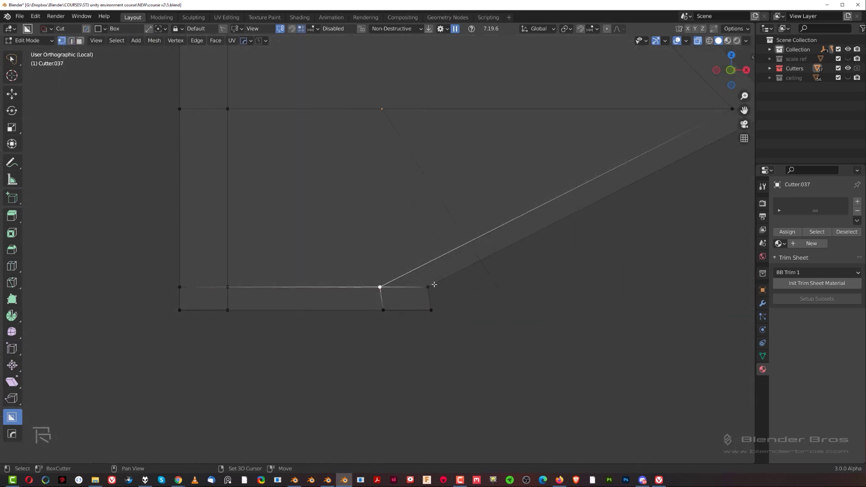
mouse_move(411, 335)
middle_down()
mouse_move(406, 320)
mouse_move(399, 332)
middle_up()
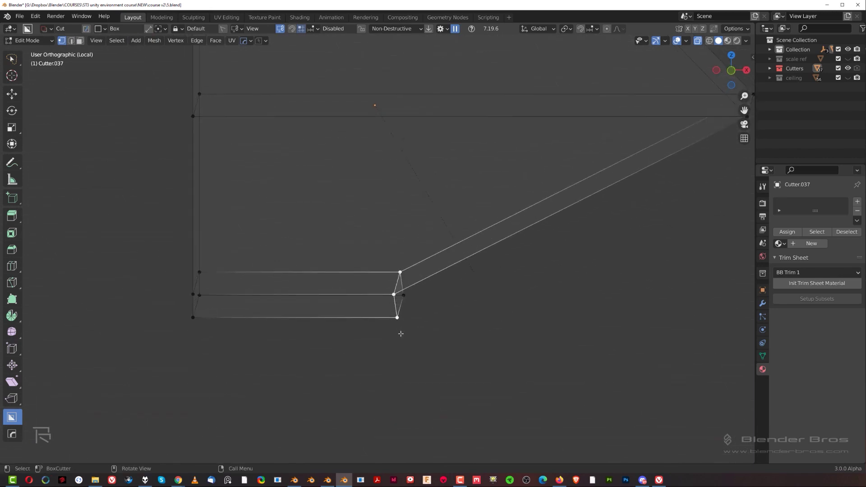
click(398, 330)
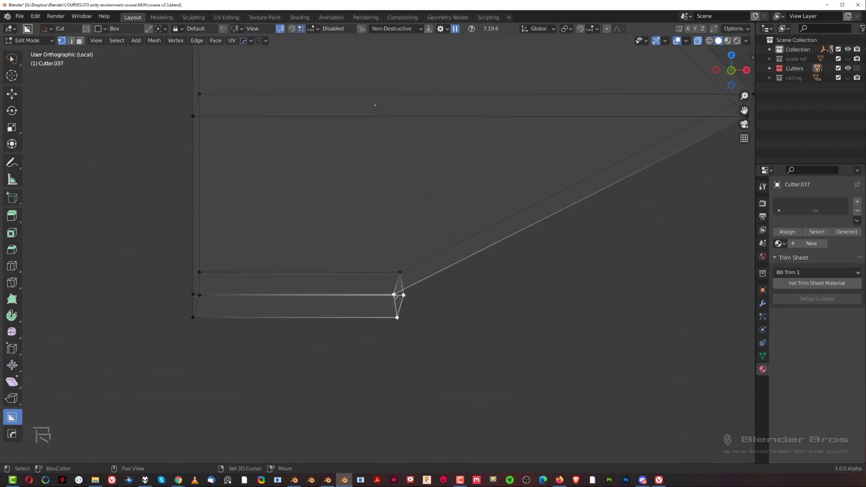
key(alt+a)
click(389, 333)
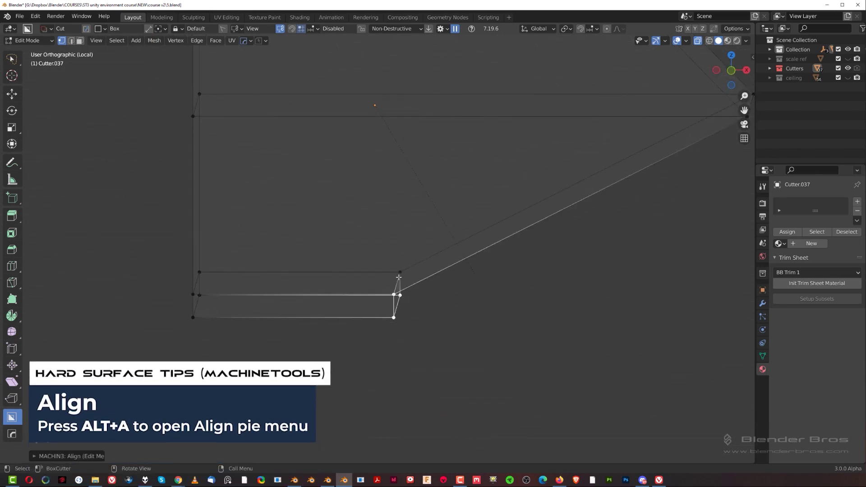
Step: Return to object mode with the whole room shown and examine the opening's floor edge, upper edge and sides
key(Tab)
middle_drag(397, 283, 513, 279)
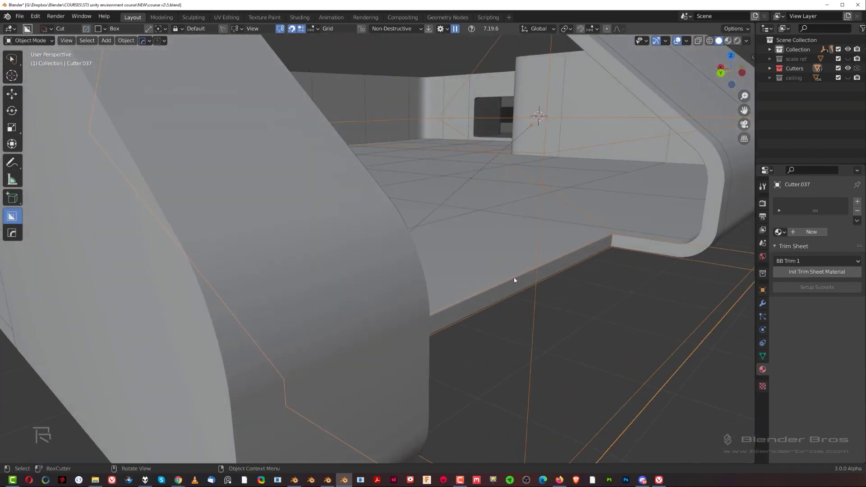
scroll(559, 272, down, 6)
shift+middle_drag(424, 198, 458, 286)
scroll(478, 252, up, 5)
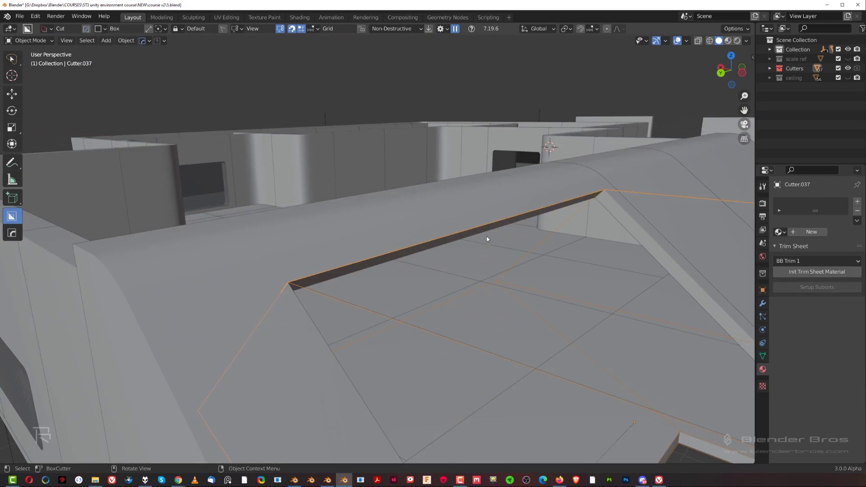
scroll(505, 270, down, 6)
scroll(514, 285, down, 1)
middle_drag(520, 295, 487, 308)
scroll(487, 308, up, 2)
scroll(491, 298, up, 1)
middle_drag(511, 277, 499, 258)
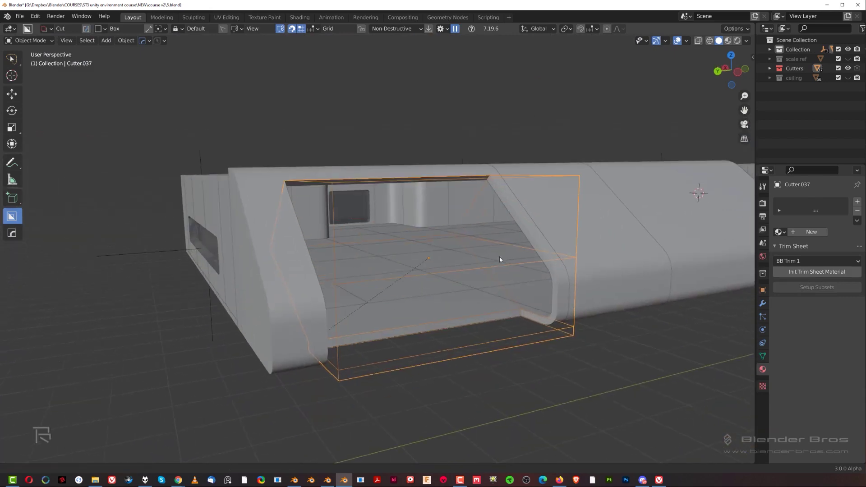
Step: Shift the cutter's boolean to a slice with HardOps Shift Bool and select the separated wall panel in the opening
key(q)
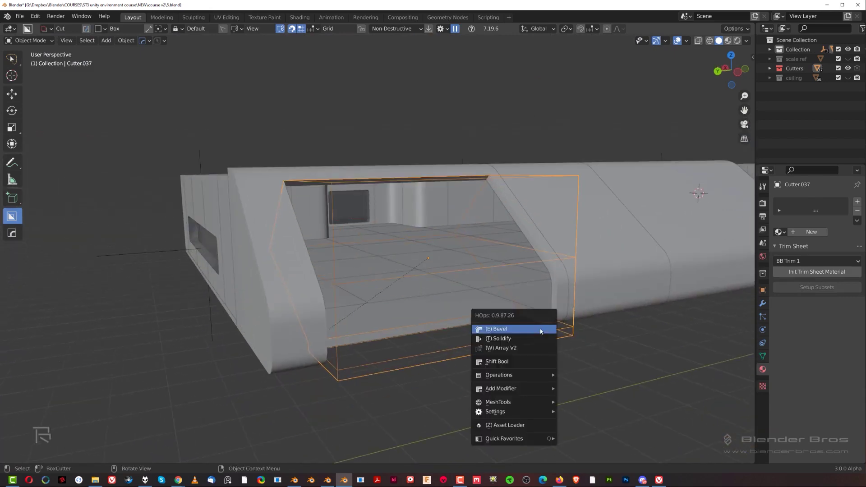
click(536, 360)
click(477, 304)
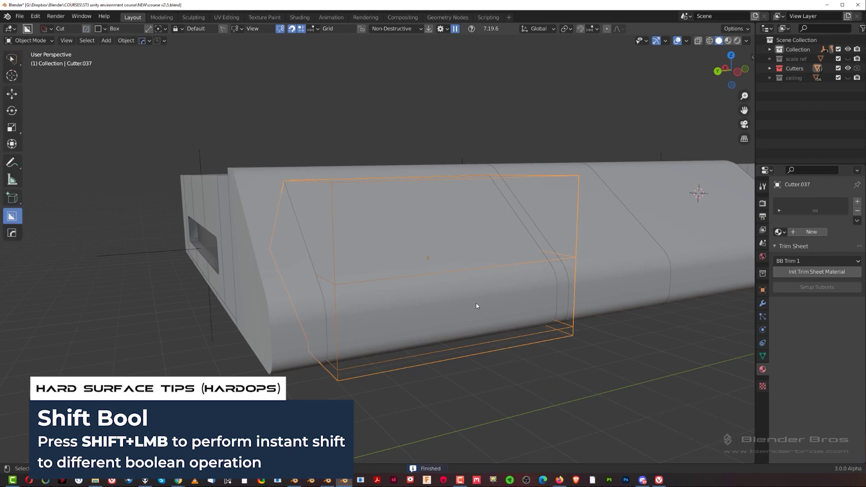
Step: Copy the Glass.001 material from the neighbouring wall's window pane to the sliced panel
middle_drag(461, 303, 268, 301)
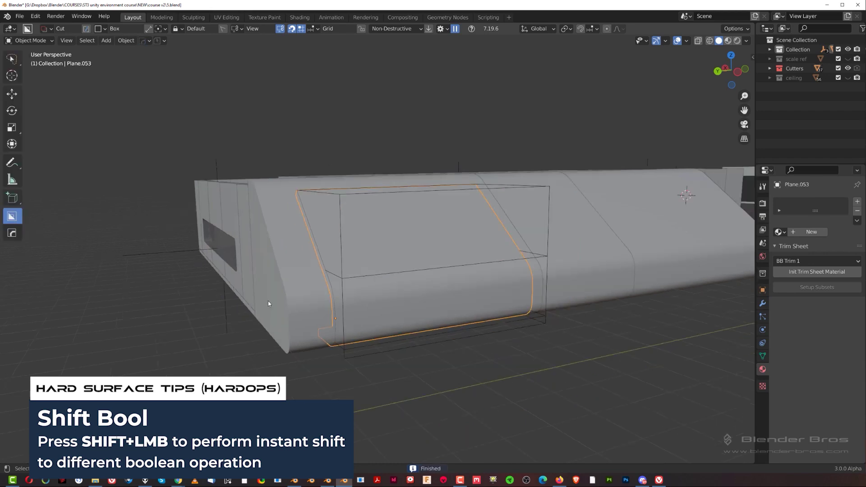
shift+click(229, 246)
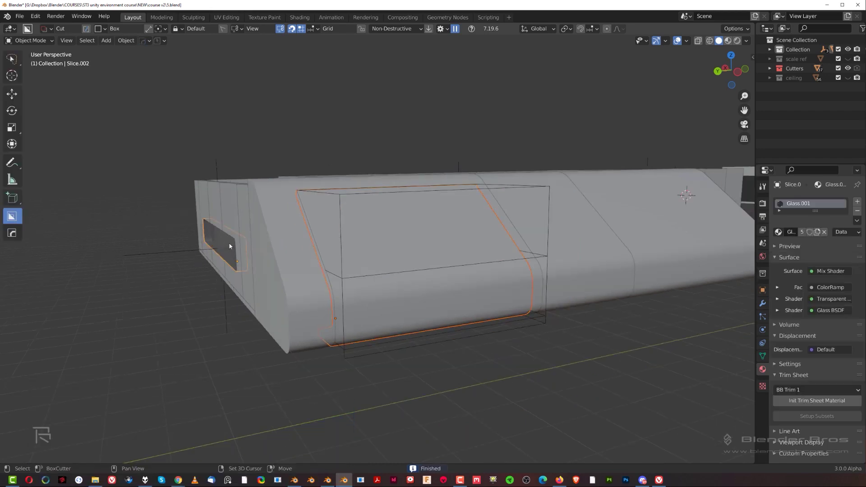
click(856, 220)
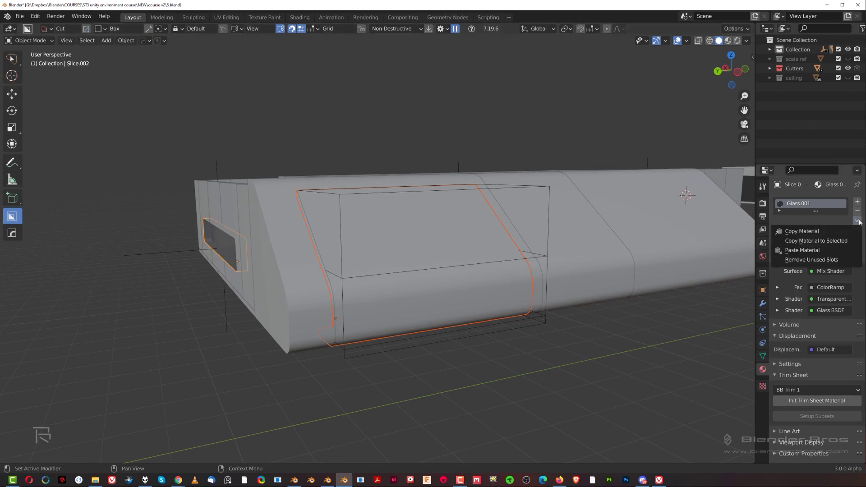
click(815, 240)
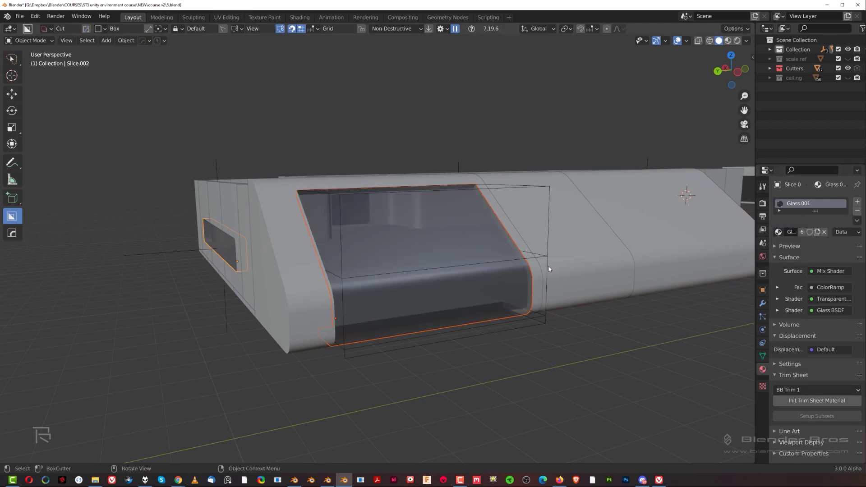
Step: In top view, move the first window's cutter 0.3 m along Y and scale it to 0.9 along Y
click(550, 244)
middle_drag(518, 286, 494, 315)
key(grave)
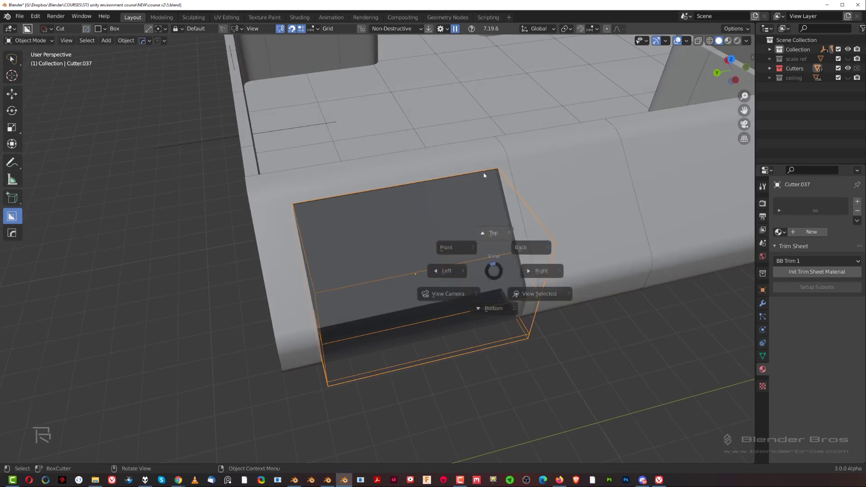
click(499, 229)
scroll(427, 290, down, 4)
scroll(435, 302, up, 7)
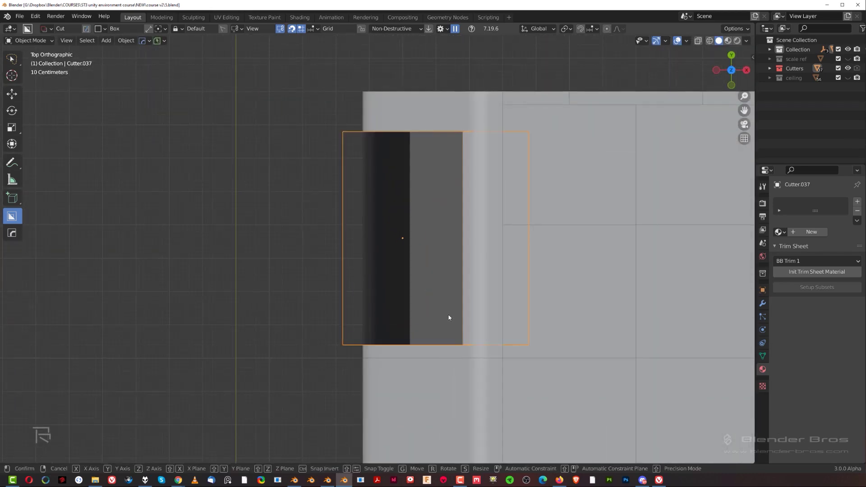
key(g)
key(y)
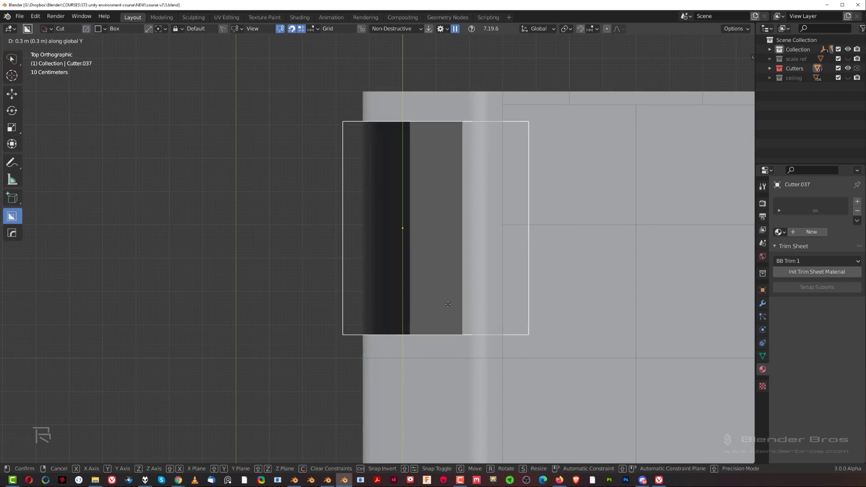
click(448, 305)
key(s)
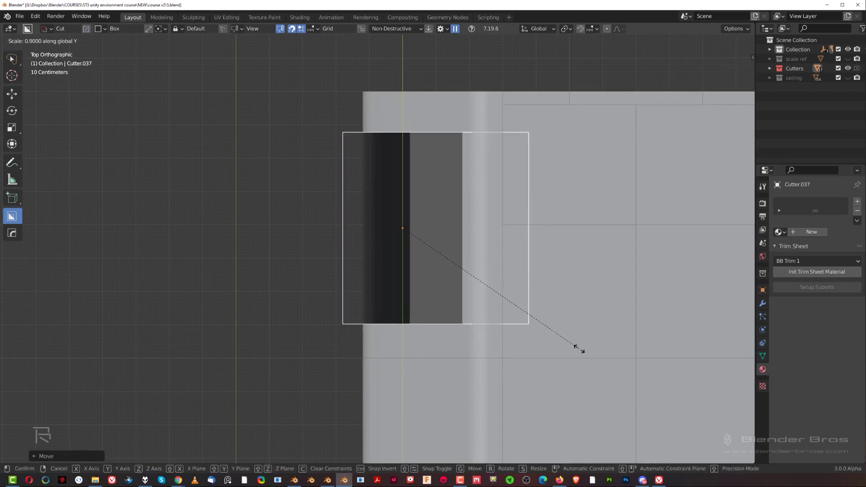
click(515, 326)
Step: In edit mode, box-select all vertices along the cutter's end nearest the wall's corner
scroll(439, 300, up, 1)
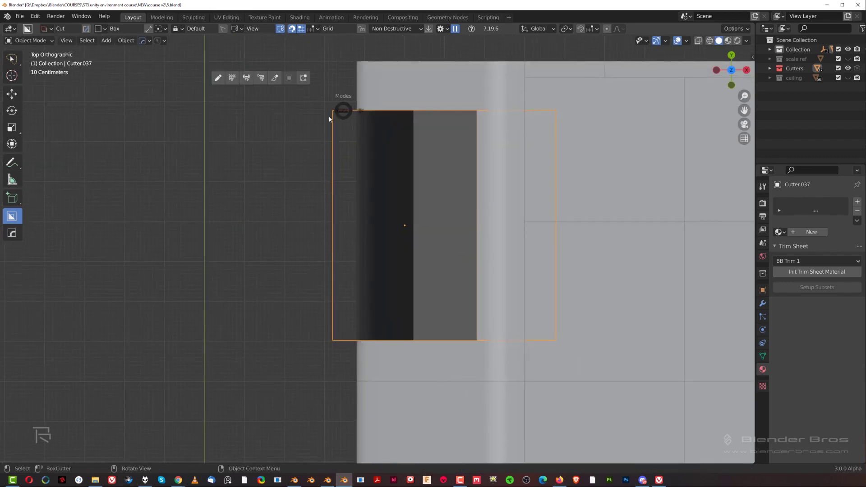
key(Tab)
shift+middle_drag(428, 162, 382, 186)
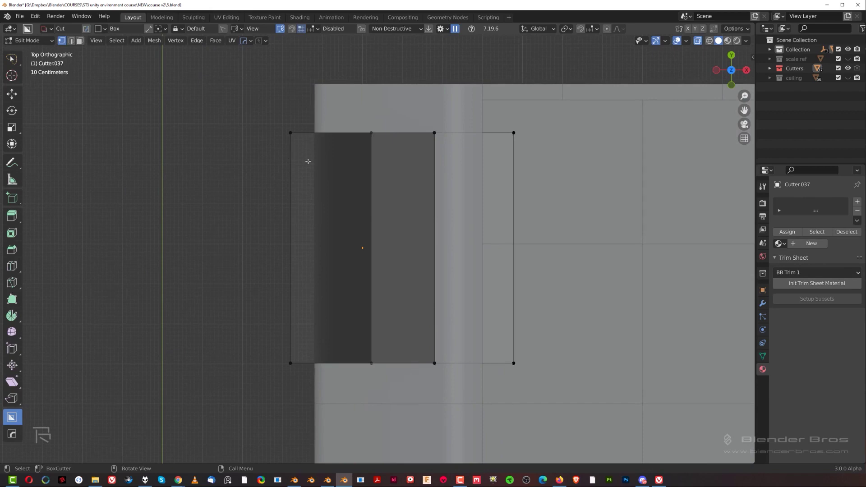
key(Tab)
click(263, 188)
key(b)
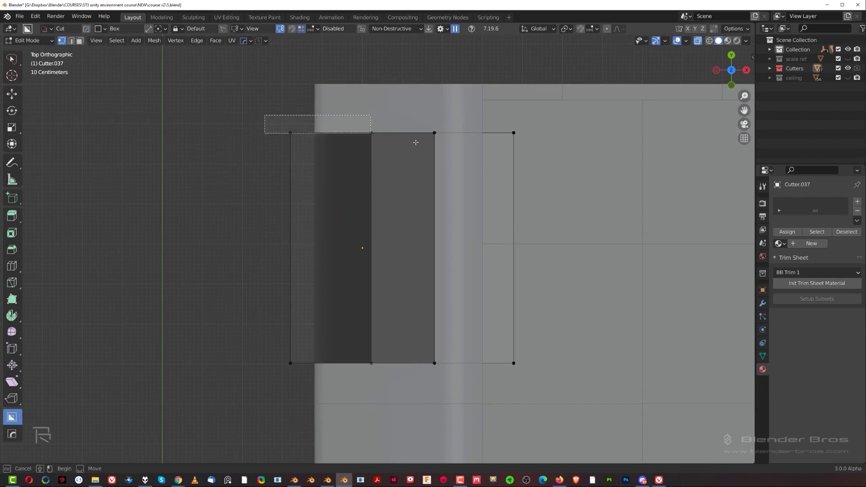
drag(415, 142, 592, 187)
shift+middle_drag(342, 195, 346, 286)
scroll(346, 286, up, 4)
key(g)
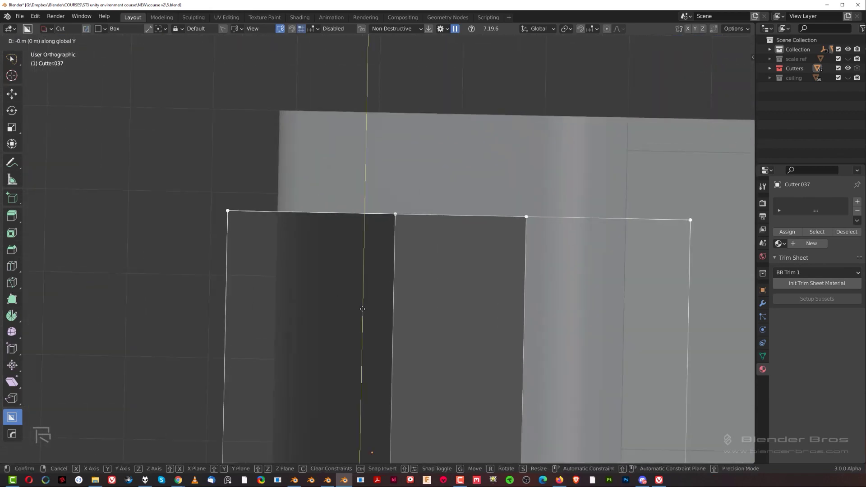
right_click(361, 267)
key(KP_7)
scroll(326, 302, down, 2)
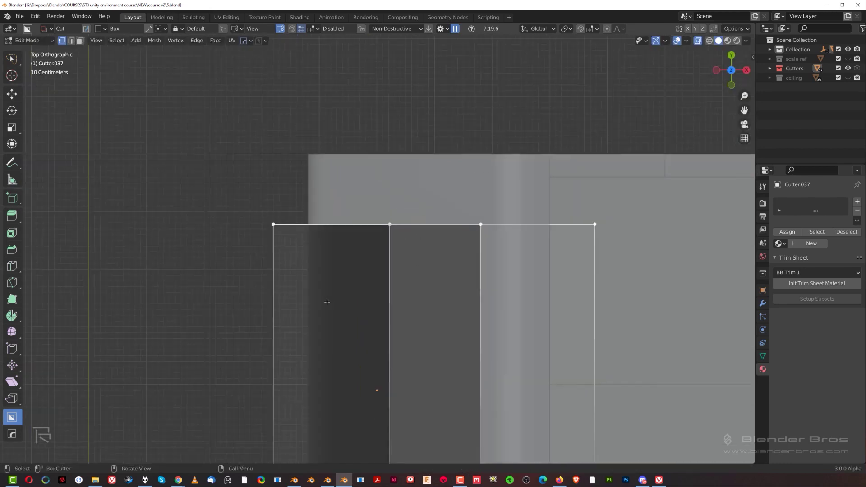
Step: Move the cutter's selected end vertices 0.2 m along Y toward the wall's end, plus a further 0.02 m
scroll(321, 288, up, 3)
key(g)
key(y)
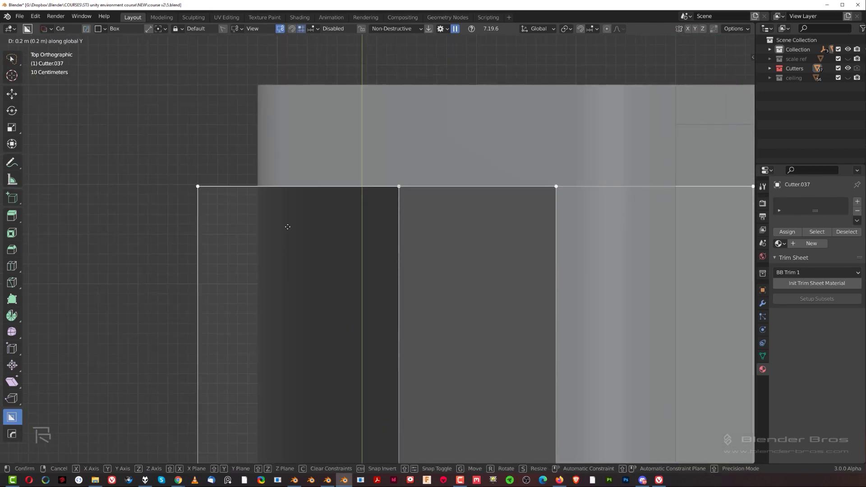
click(284, 223)
scroll(274, 212, up, 4)
key(g)
key(y)
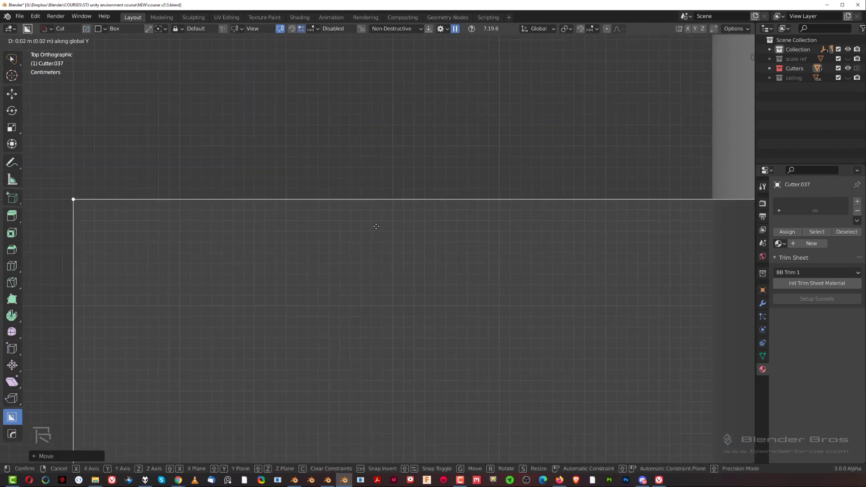
ctrl+click(376, 225)
Step: Return to object mode and examine the window opening's margins and side edges from inside the room
scroll(379, 231, down, 15)
scroll(392, 257, down, 3)
shift+middle_drag(396, 271, 407, 83)
key(Tab)
key(KP_5)
scroll(428, 198, down, 3)
middle_drag(434, 230, 423, 275)
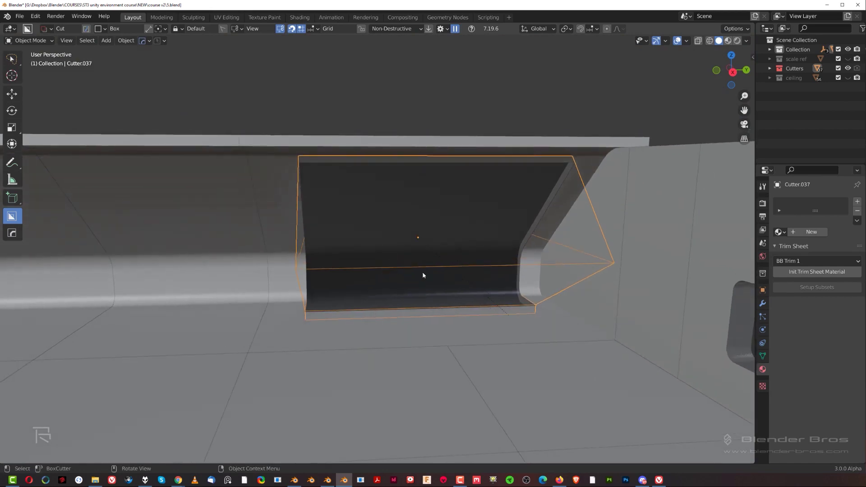
middle_drag(517, 203, 540, 251)
Step: In edit mode from the top view, move the cutter's end vertices -0.9 m along Y to shorten the window opening
key(KP_7)
shift+middle_drag(405, 222, 467, 344)
scroll(387, 316, up, 3)
key(Tab)
key(alt+z)
shift+middle_drag(302, 292, 371, 214)
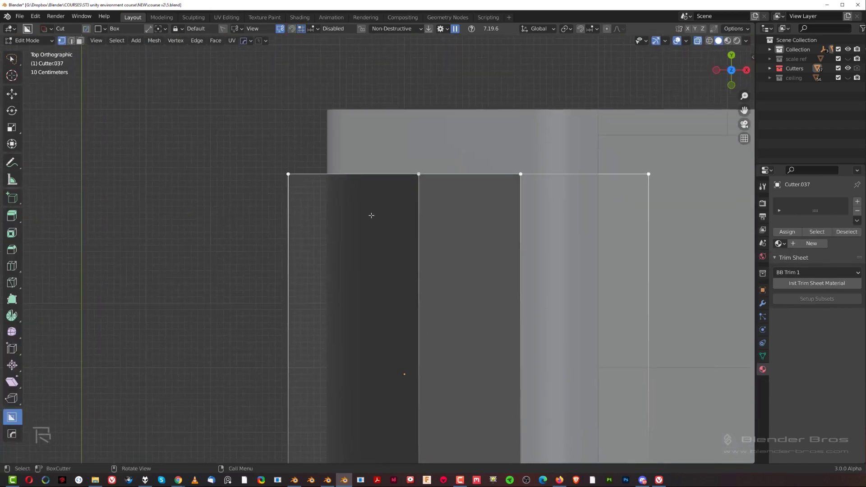
scroll(377, 238, up, 1)
key(g)
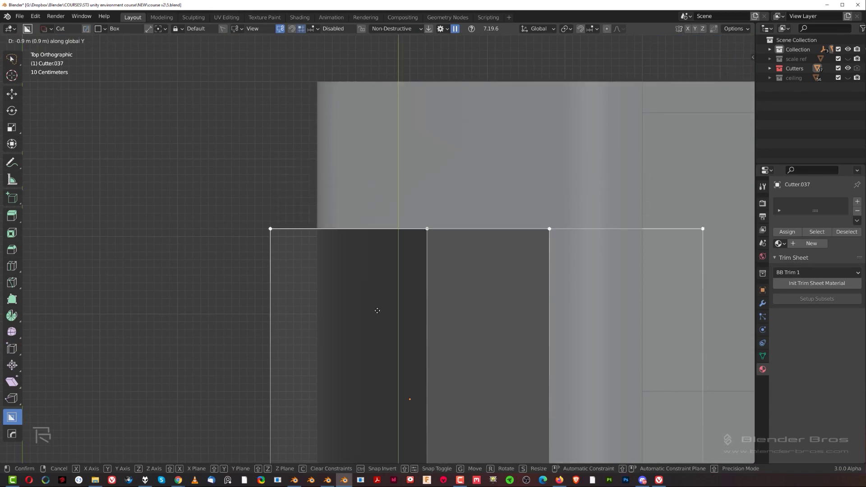
click(378, 313)
scroll(379, 311, down, 4)
key(Tab)
Step: Duplicate the window cutter and place the copy -11 m along Y at the wall's other end
middle_drag(429, 295, 469, 223)
scroll(431, 203, up, 3)
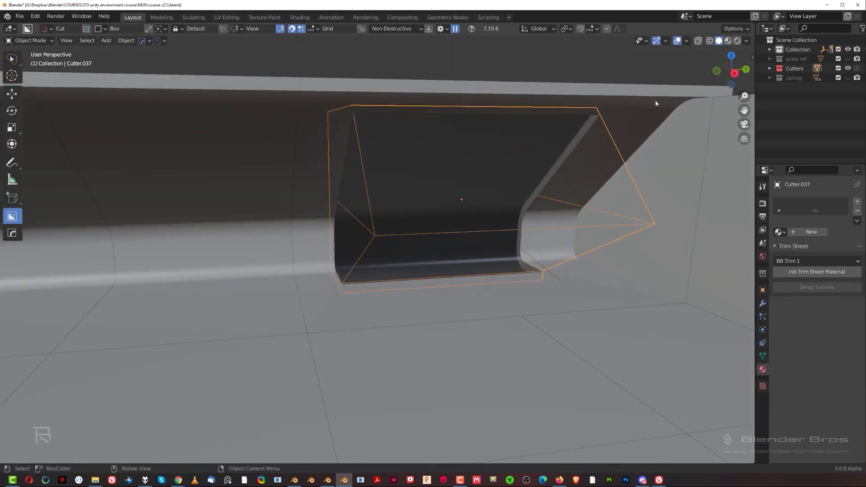
middle_drag(568, 179, 419, 257)
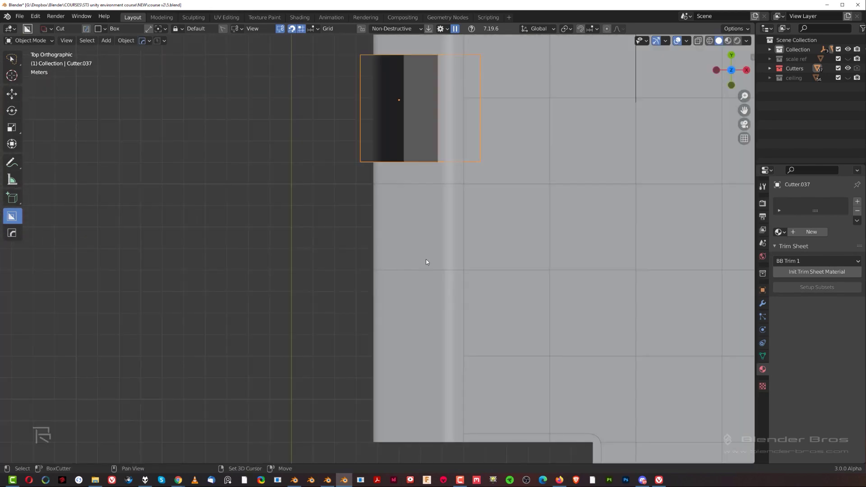
key(shift+d)
key(y)
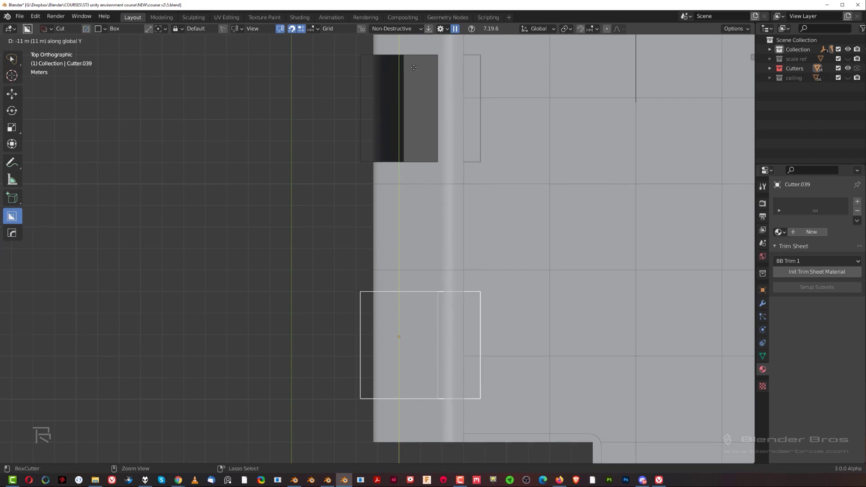
click(413, 67)
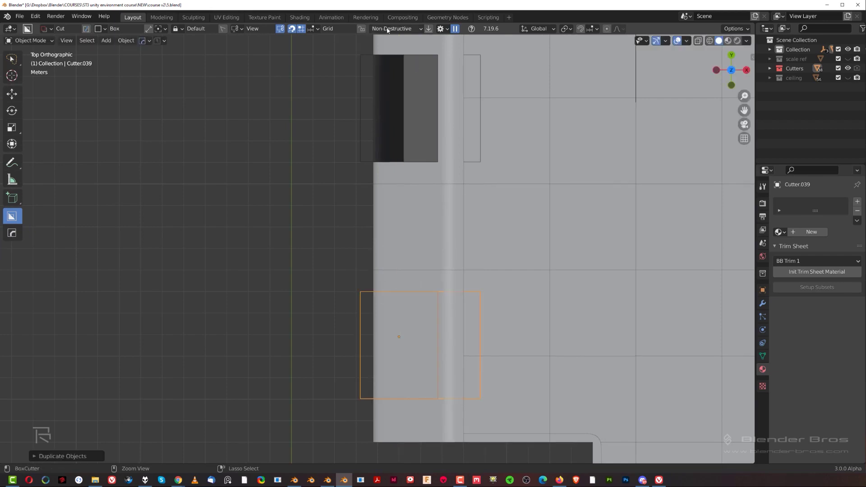
Step: Cut the slanted wall with the duplicated cutter using a HardOps Difference boolean and switch it to a slice with Shift Bool
shift+click(410, 279)
key(q)
click(411, 280)
middle_drag(415, 285, 438, 272)
key(q)
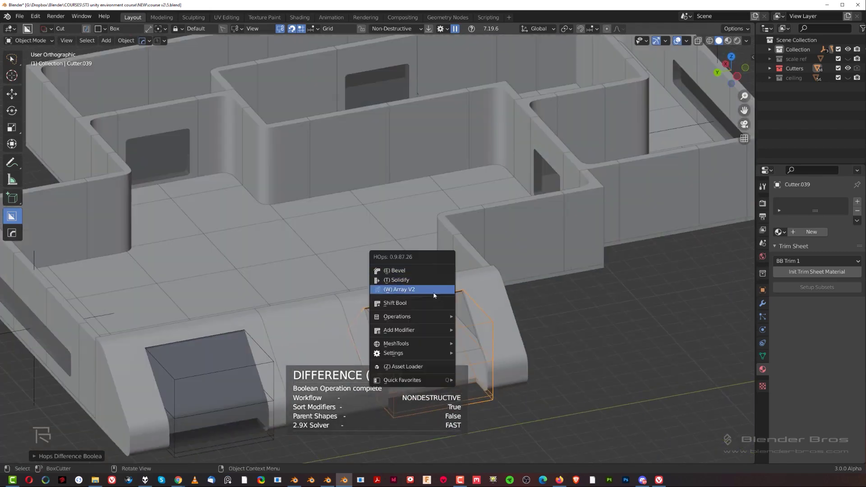
click(427, 305)
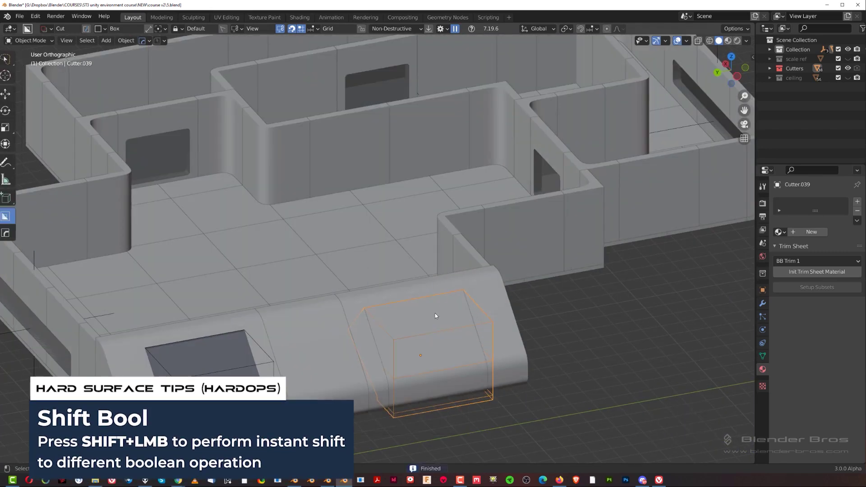
Step: Copy the Glass.001 material from the first window's panel to the newly sliced panel
click(428, 313)
shift+click(201, 366)
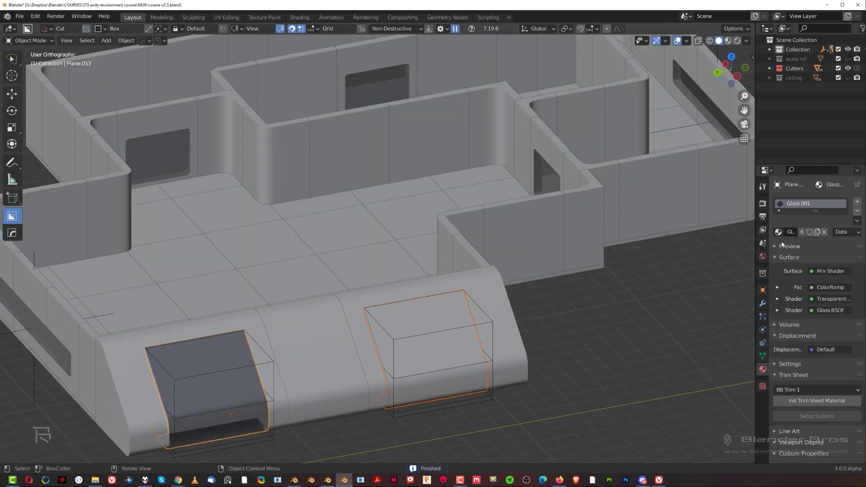
click(837, 242)
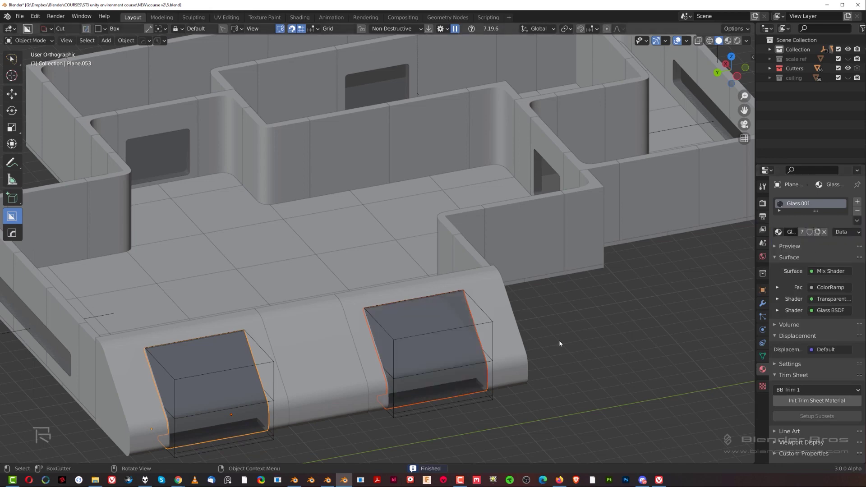
Step: Select both window cutters and move them to the Cutters collection
scroll(529, 344, down, 6)
middle_drag(547, 299, 510, 214)
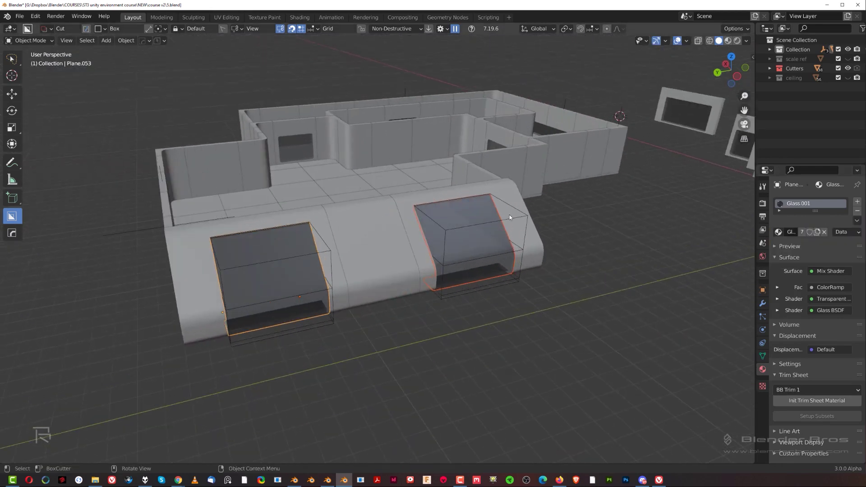
click(513, 222)
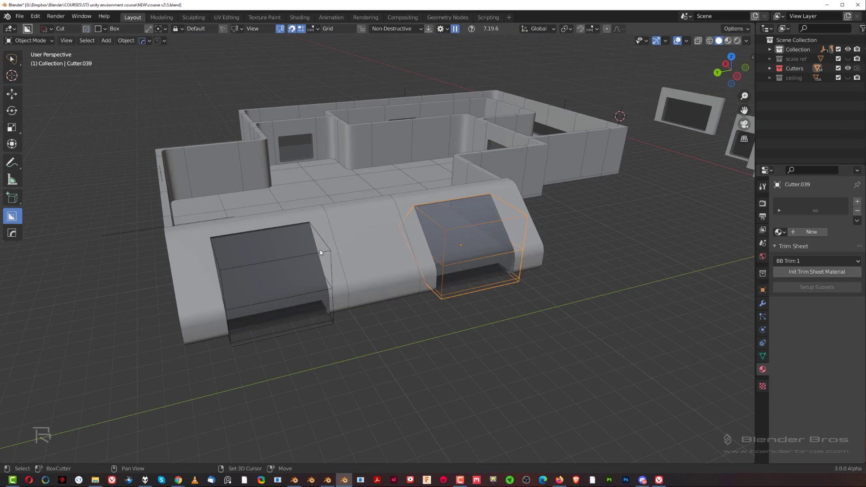
key(m)
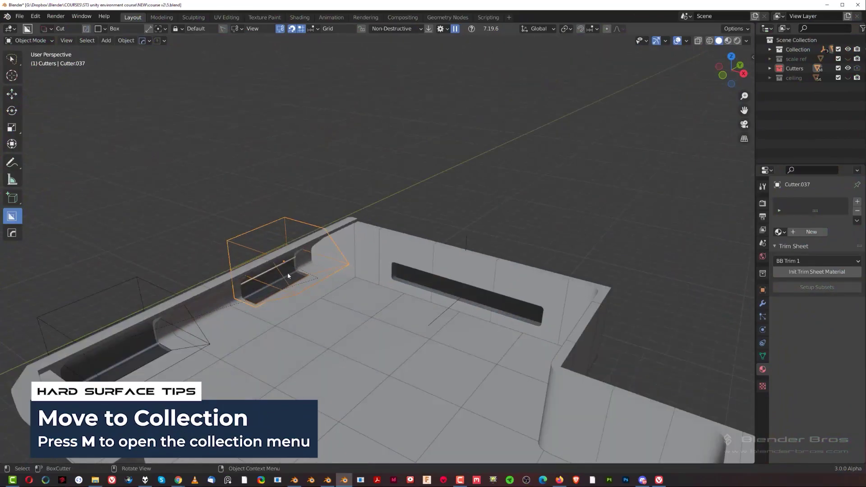
Step: Examine both window openings from inside the room and select their two cutters together
middle_drag(352, 259, 381, 190)
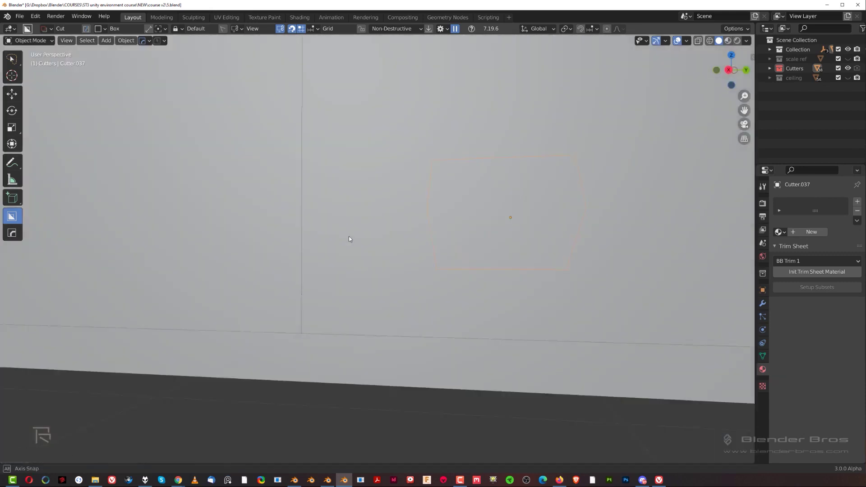
middle_drag(348, 236, 482, 246)
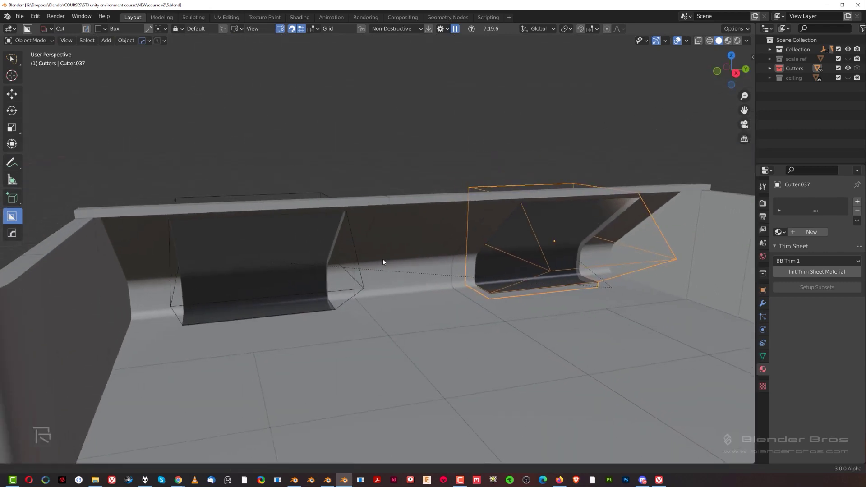
middle_drag(383, 262, 350, 193)
scroll(354, 227, up, 4)
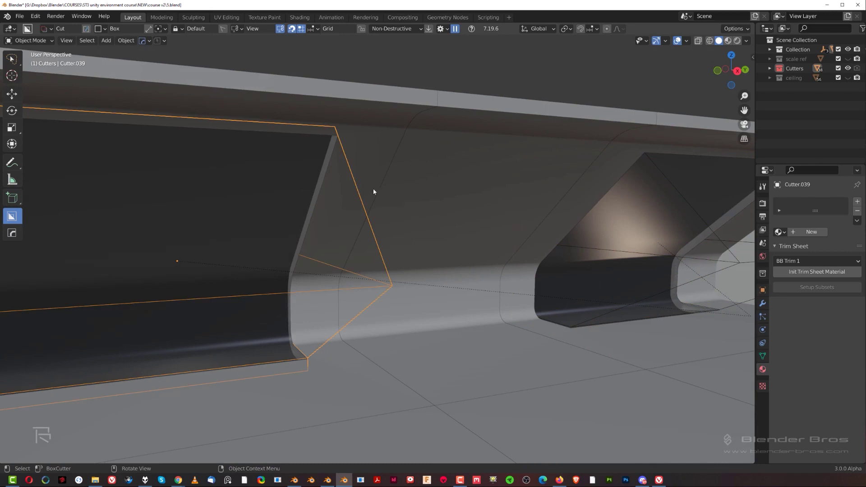
shift+middle_drag(589, 196, 385, 234)
scroll(369, 236, down, 3)
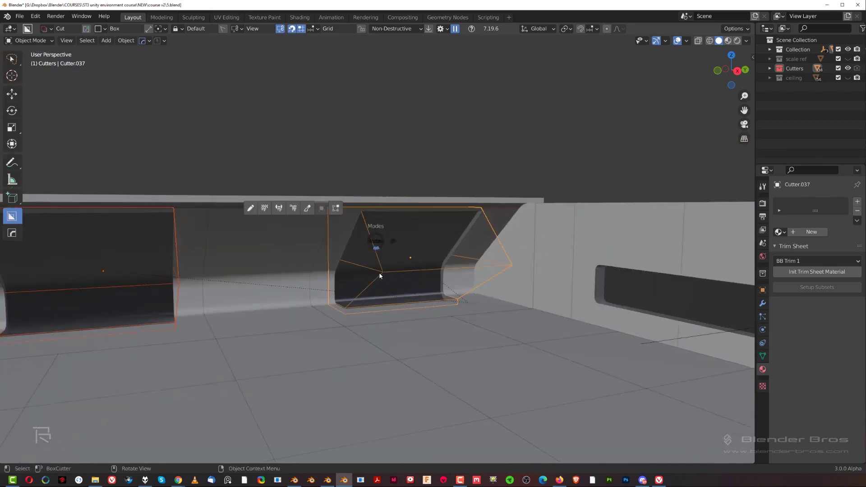
Step: Edit both window cutters together and select the edges around their upper corners, keeping the viewport in solid shading
key(Tab)
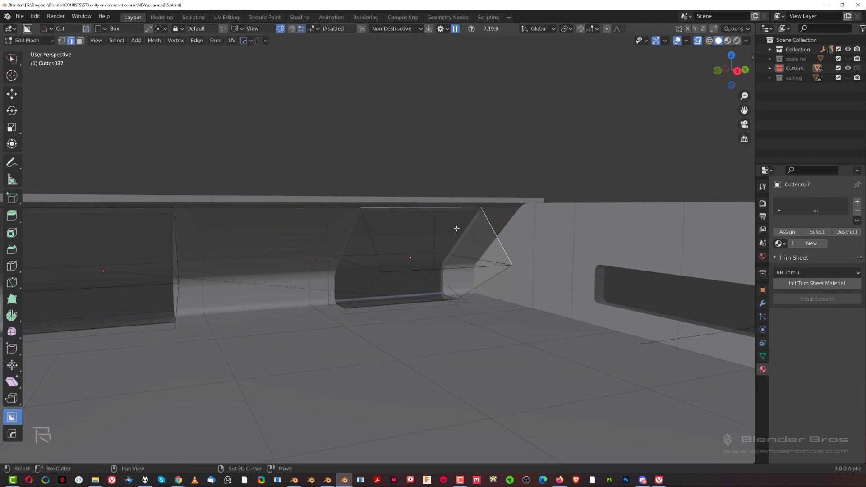
scroll(456, 229, up, 2)
middle_drag(463, 231, 474, 234)
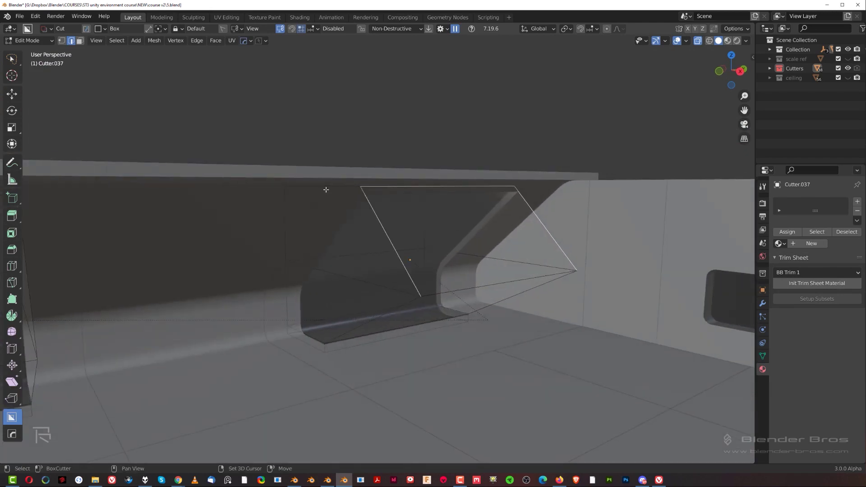
scroll(317, 265, down, 2)
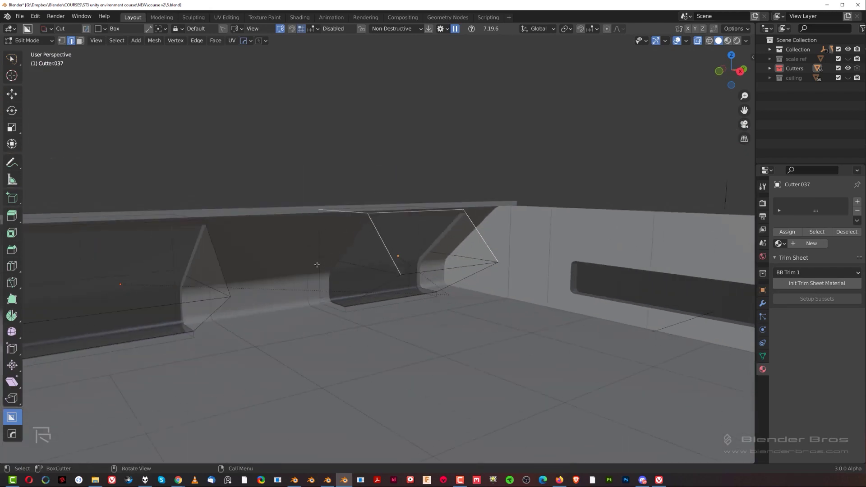
click(198, 219)
right_click(202, 215)
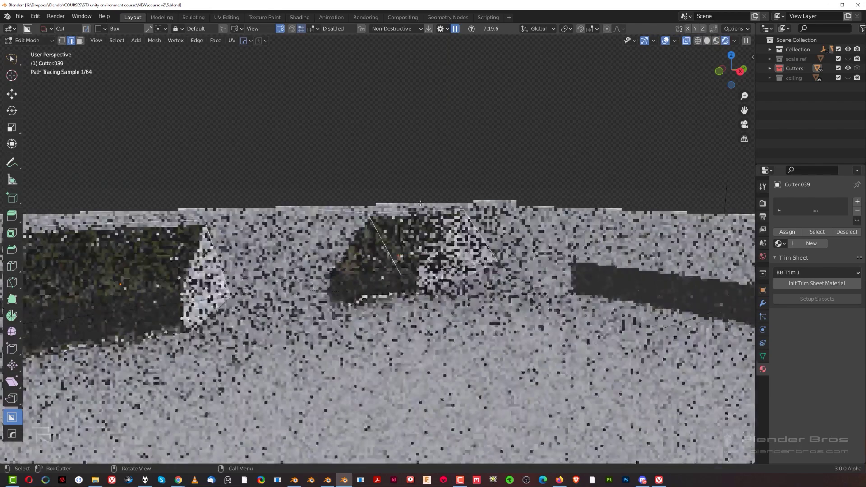
click(706, 41)
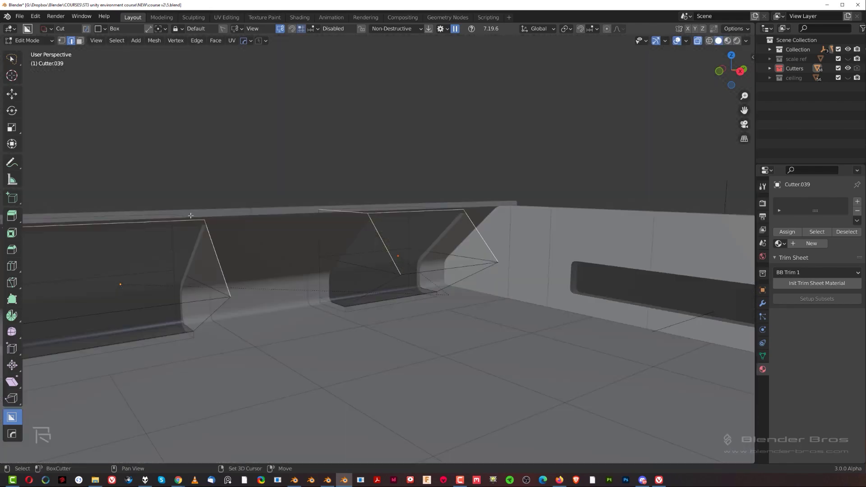
scroll(192, 230, down, 3)
shift+middle_drag(209, 247, 270, 271)
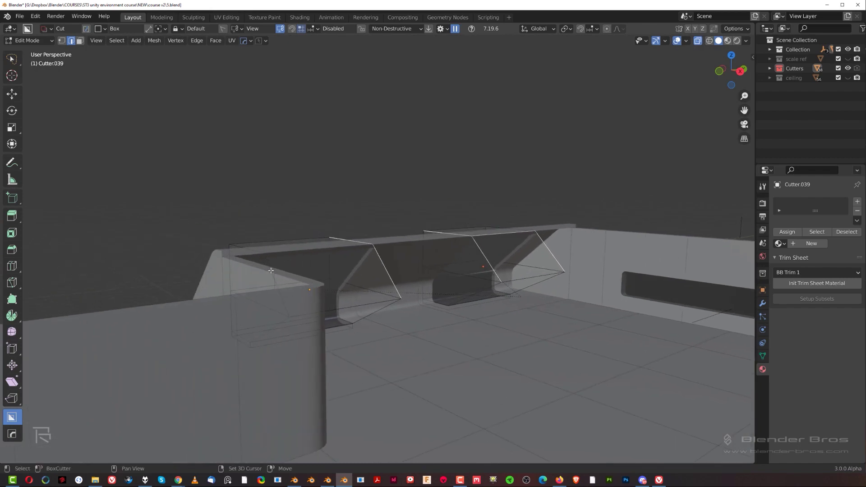
shift+click(247, 248)
Step: Undo the bevel on the cutters' selected corner edges and try beveling them again
scroll(311, 244, up, 6)
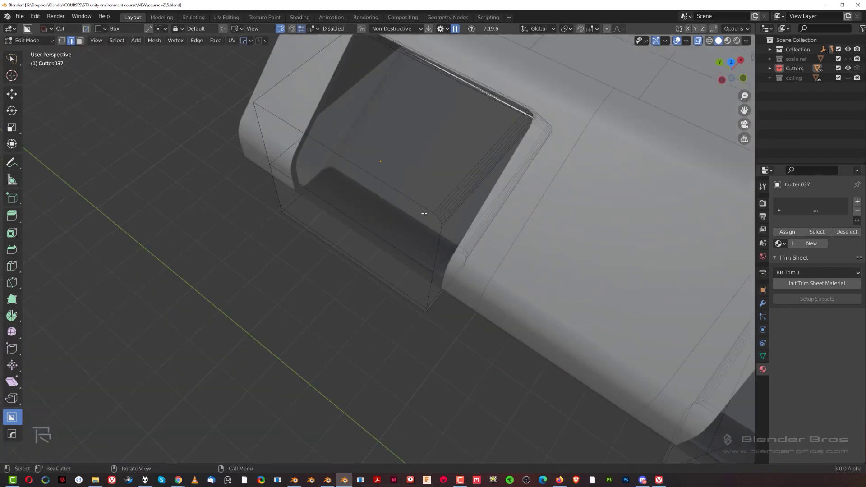
key(ctrl+z)
shift+middle_drag(532, 179, 414, 292)
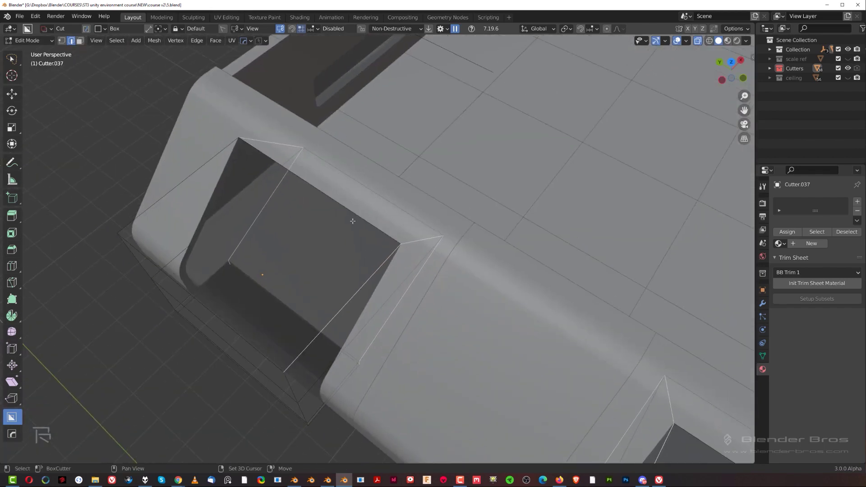
scroll(408, 244, up, 3)
key(ctrl+b)
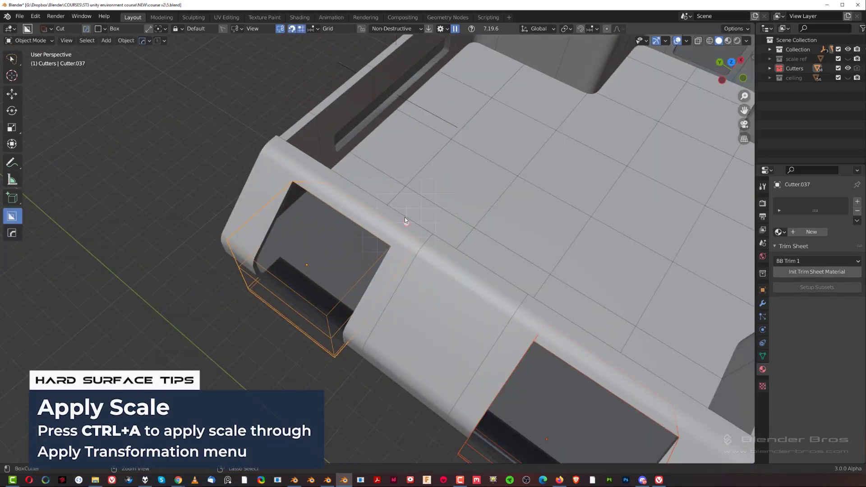
Step: Apply the scale of both window cutters, then round their selected corner edges with a multi-segment bevel and return to Object Mode
key(ctrl+a)
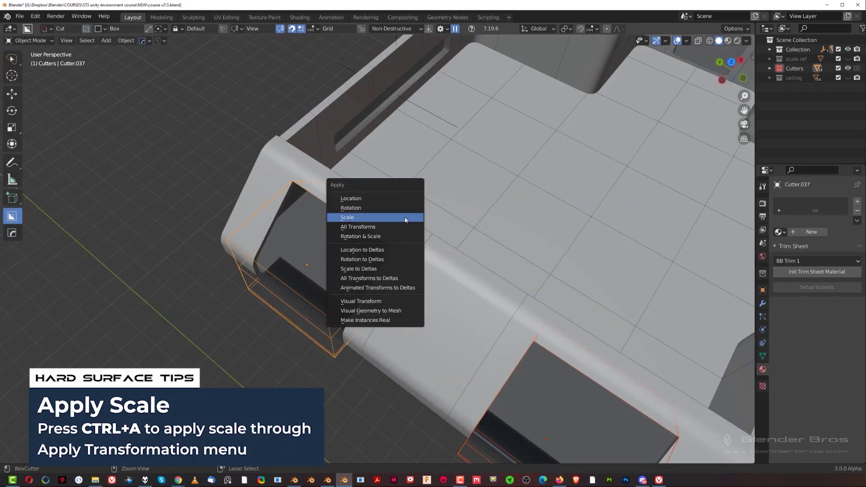
click(406, 218)
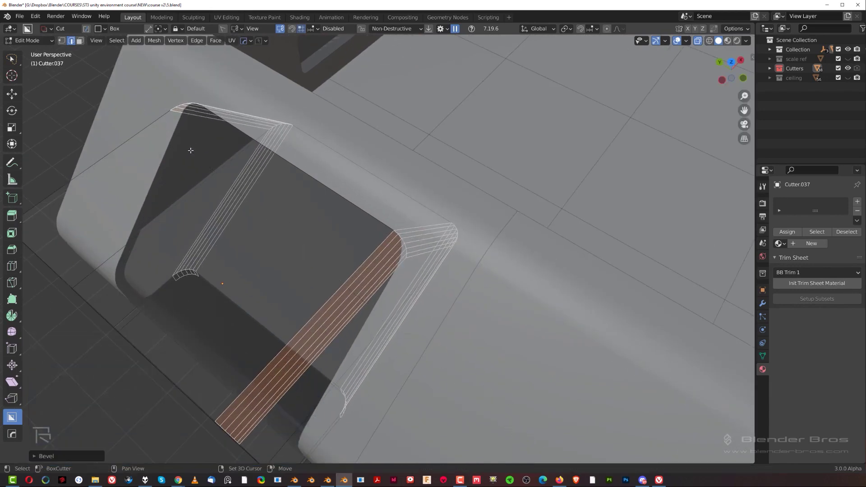
key(Tab)
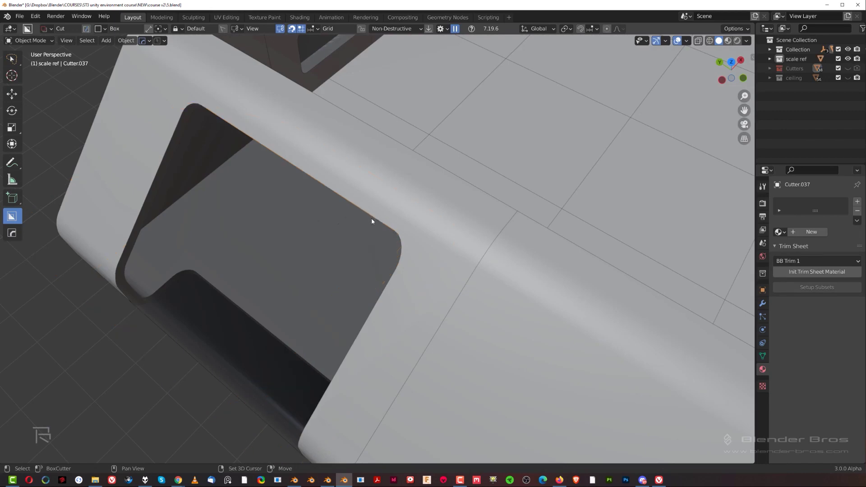
Step: Examine the rounded corners of both slanted windows from inside the room and check the overall layout
scroll(382, 231, down, 7)
middle_drag(382, 238, 577, 216)
scroll(424, 239, up, 7)
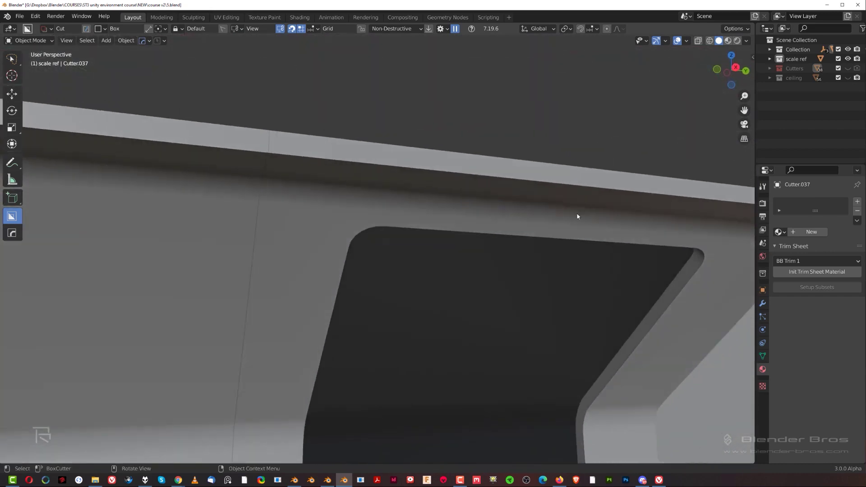
scroll(578, 217, down, 3)
scroll(484, 304, down, 3)
middle_drag(479, 278, 696, 244)
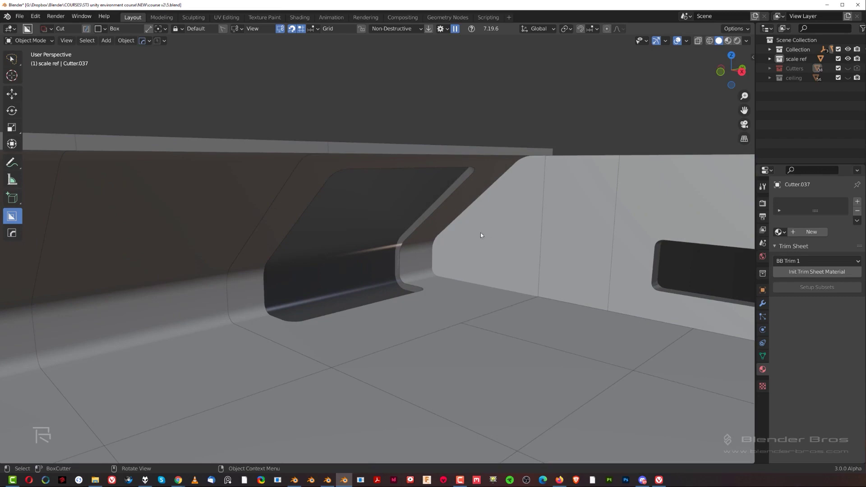
middle_drag(481, 233, 374, 212)
middle_drag(388, 249, 402, 289)
scroll(402, 290, down, 8)
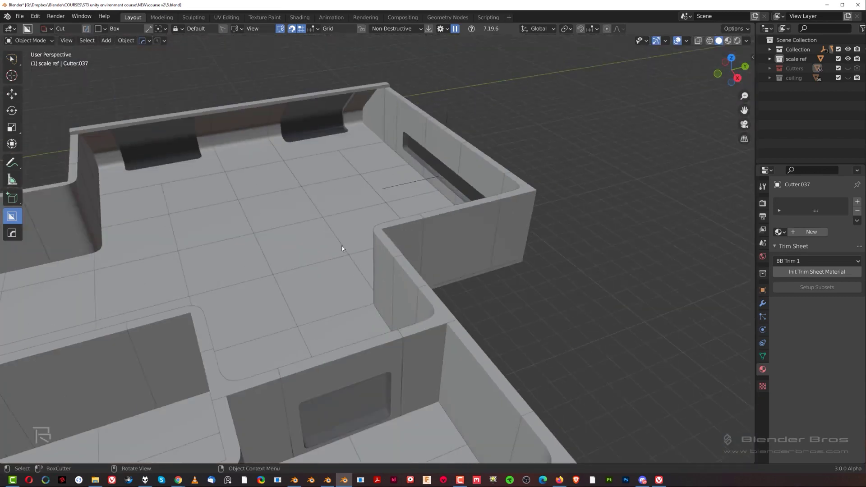
scroll(342, 246, down, 4)
shift+middle_drag(343, 230, 413, 235)
scroll(388, 248, up, 7)
scroll(374, 154, up, 4)
scroll(485, 178, down, 3)
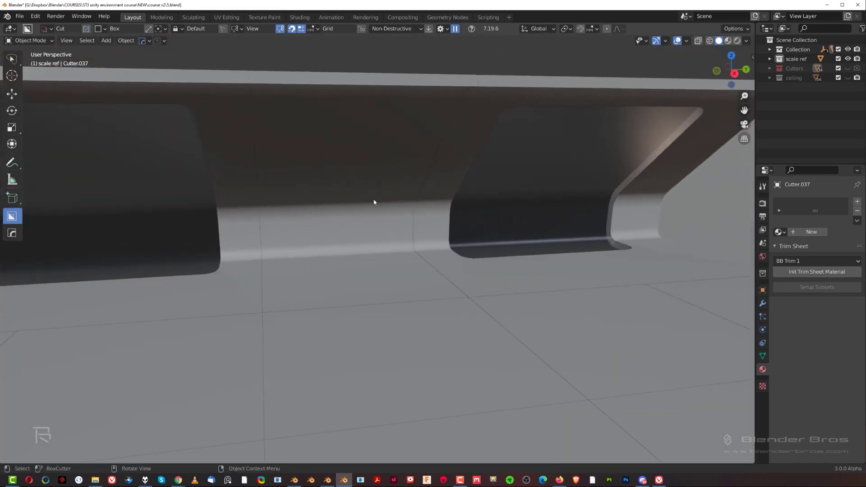
Step: Inspect the wall panel between the two windows and view the slanted wall from inside and outside
click(346, 212)
middle_drag(348, 216, 326, 212)
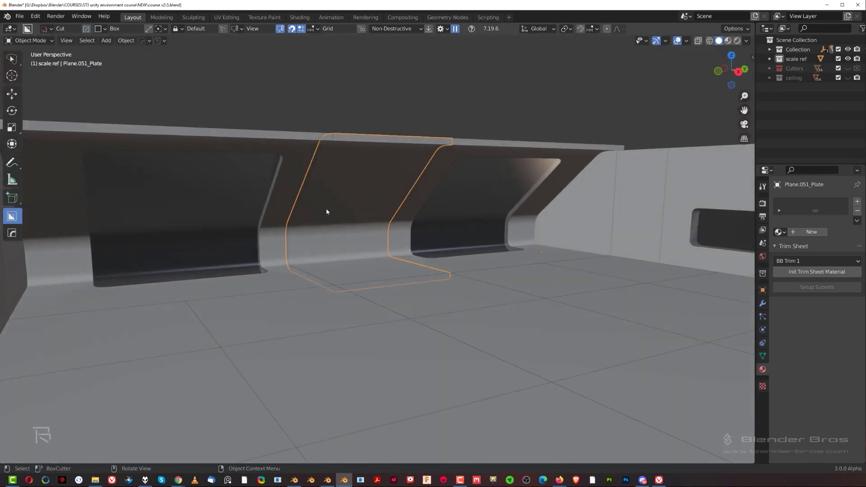
scroll(359, 196, up, 2)
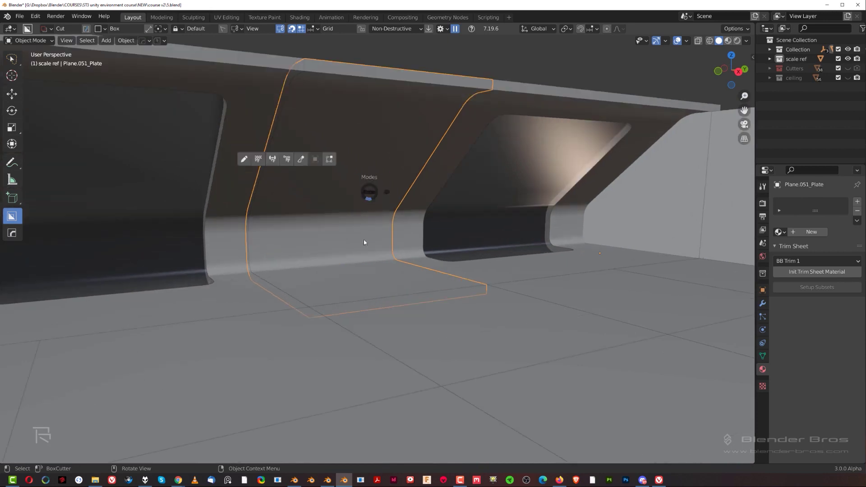
key(Tab)
key(Tab)
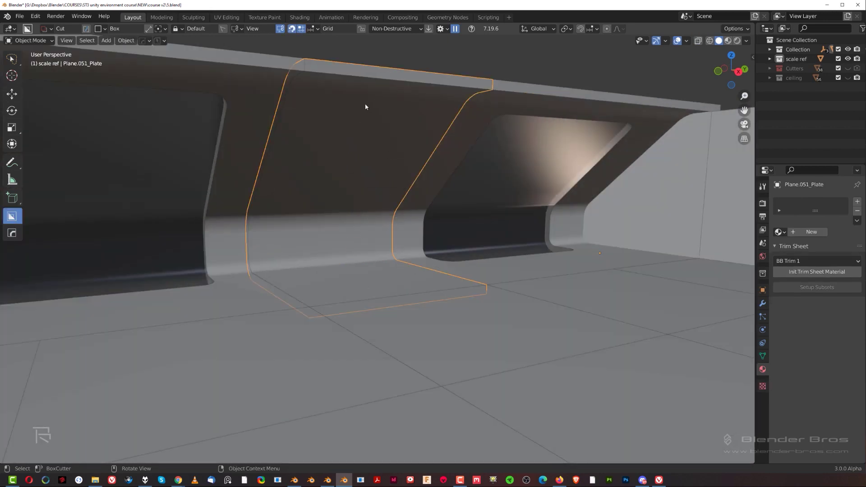
middle_drag(585, 208, 110, 219)
click(220, 391)
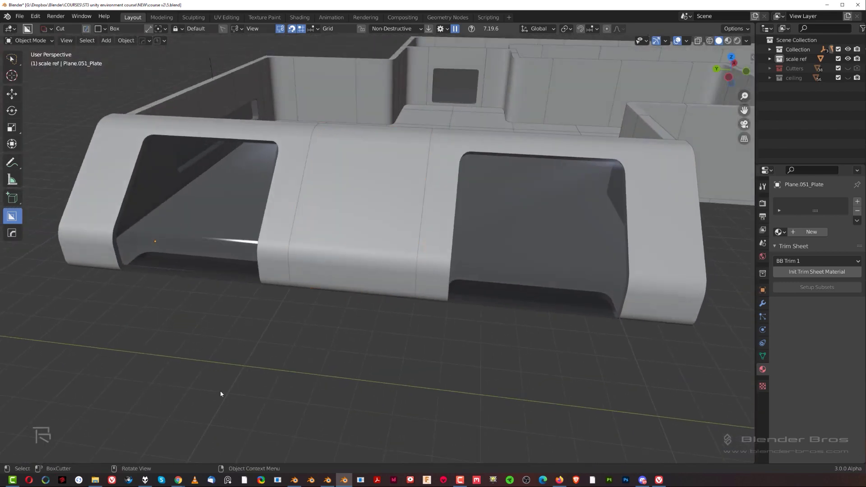
scroll(252, 288, down, 3)
middle_drag(266, 252, 294, 261)
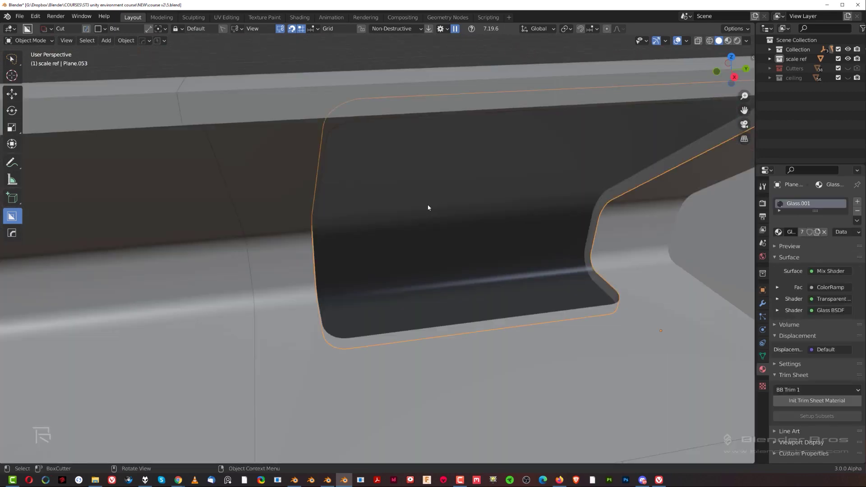
Step: Isolate the window's glass panel in local view, check its mesh and curvature, and return to the full scene
key(slash)
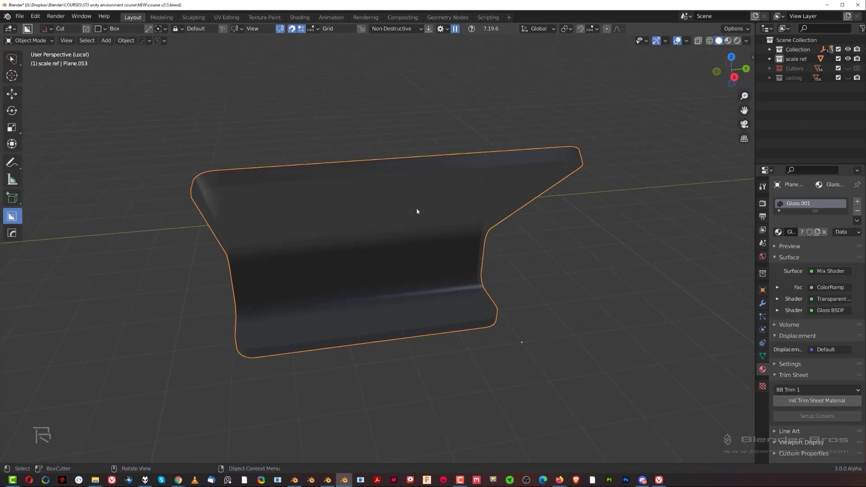
middle_drag(416, 207, 342, 251)
key(Tab)
click(340, 293)
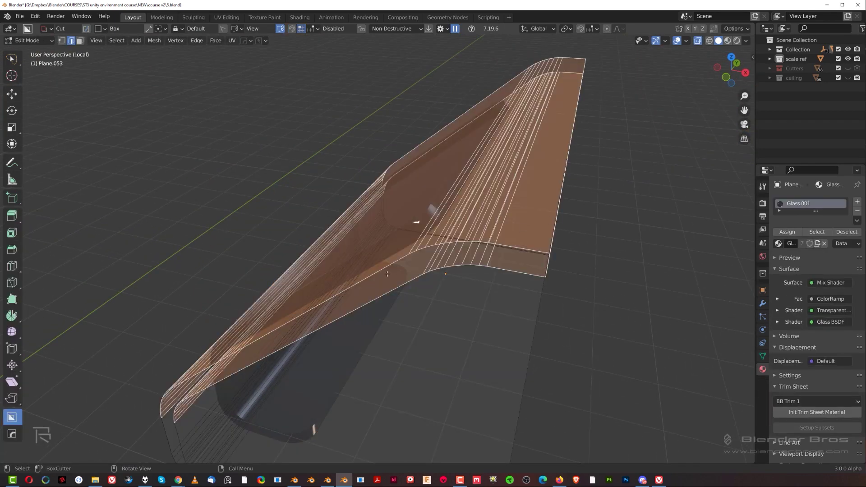
key(Tab)
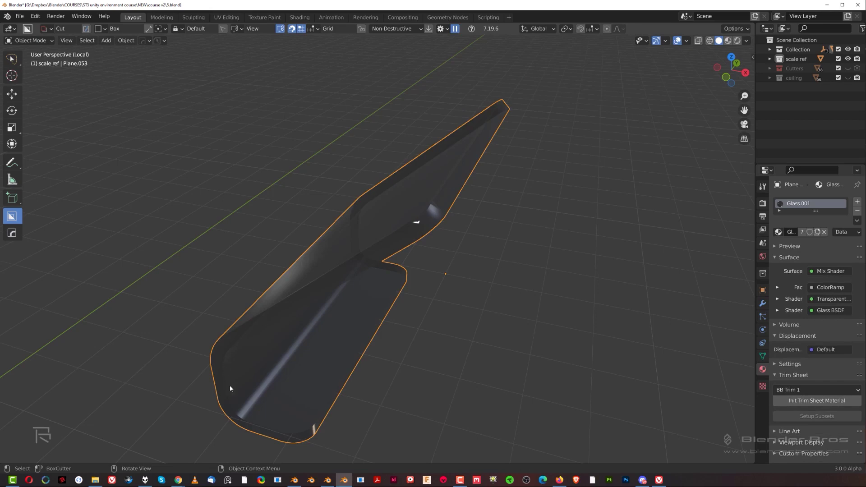
middle_drag(440, 287, 333, 116)
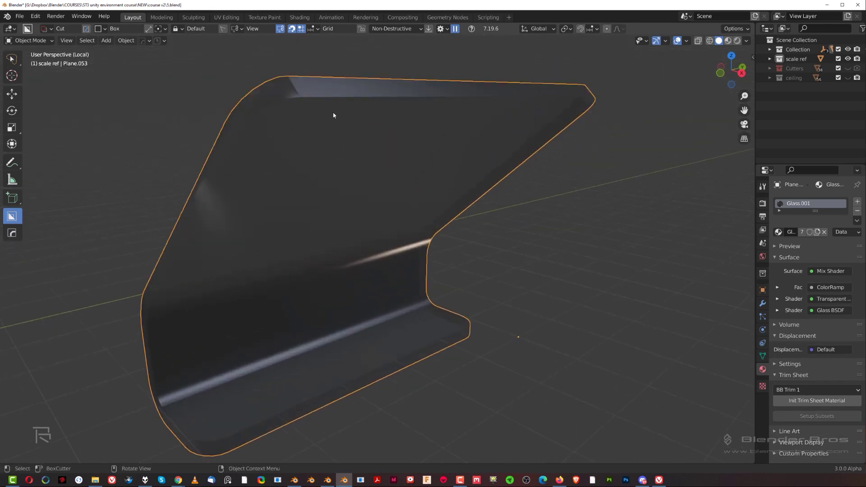
key(KP_Divide)
Step: Temporarily show the ceiling collection to examine the enclosed room and its windows, then hide it again and view the whole layout
middle_drag(284, 199, 391, 198)
scroll(391, 177, up, 3)
scroll(371, 243, down, 8)
click(389, 138)
scroll(381, 154, down, 4)
middle_drag(382, 157, 404, 178)
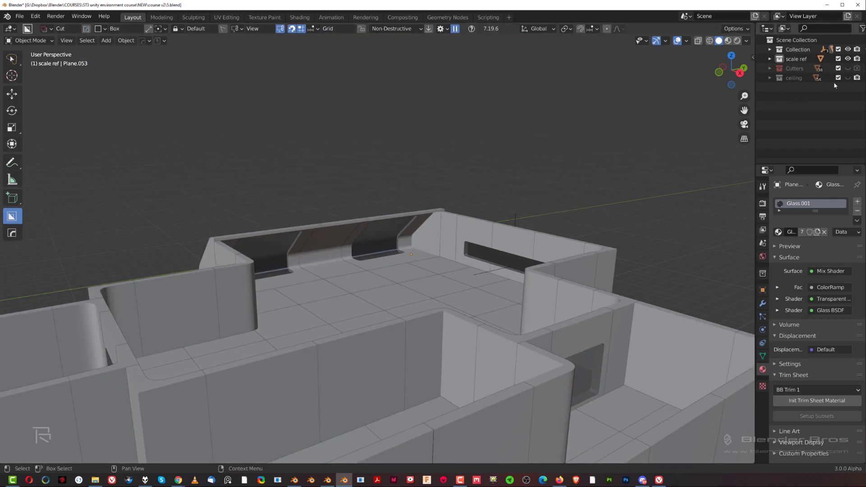
click(847, 79)
scroll(431, 269, up, 5)
middle_drag(436, 194, 481, 231)
scroll(434, 231, up, 2)
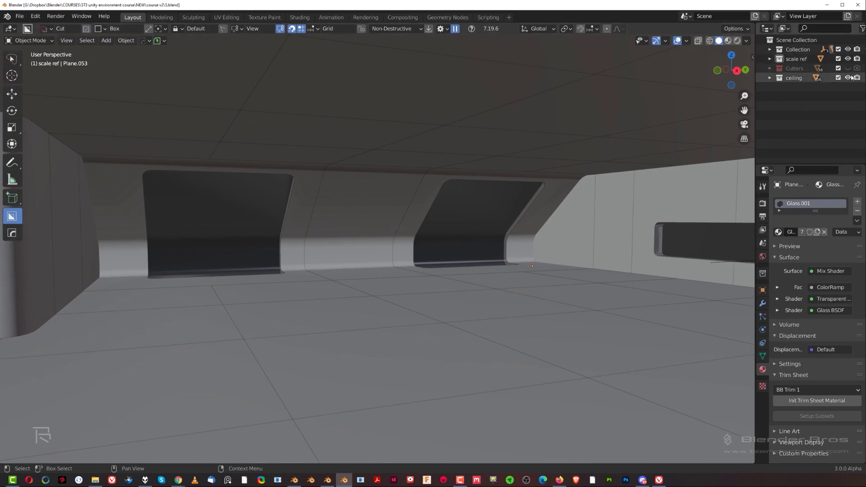
scroll(392, 128, down, 5)
middle_drag(391, 129, 411, 207)
scroll(409, 218, down, 8)
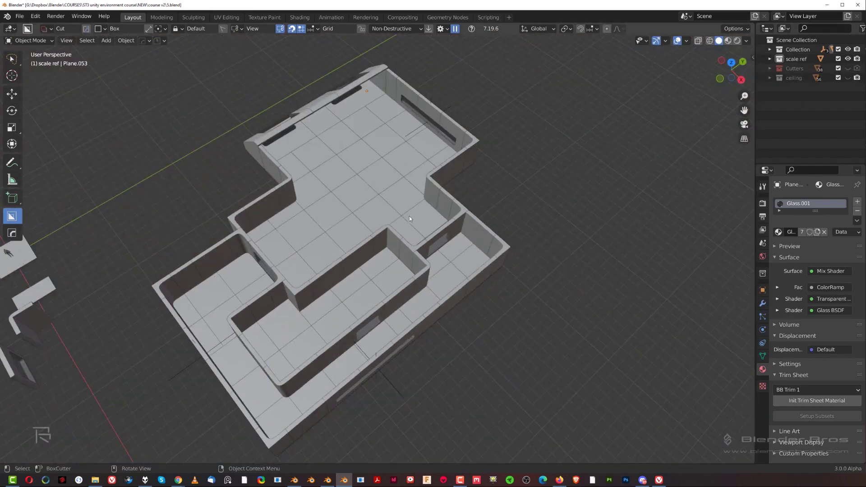
Step: Move the human scale reference from beside the spare modules into the slanted-window room in top view
scroll(158, 278, down, 3)
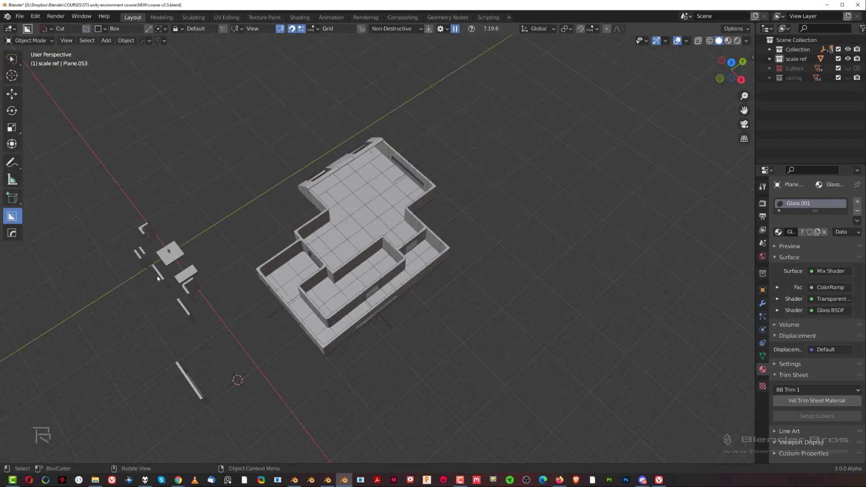
click(168, 255)
key(KP_7)
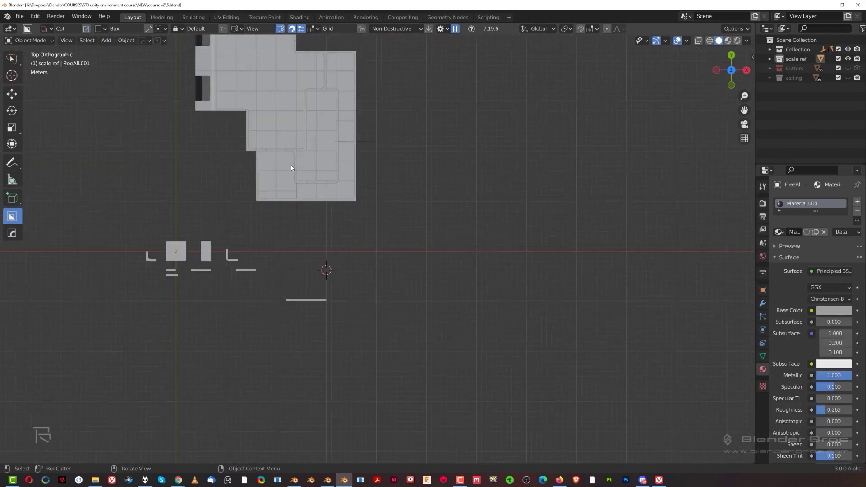
scroll(344, 358, up, 3)
scroll(343, 356, up, 1)
key(g)
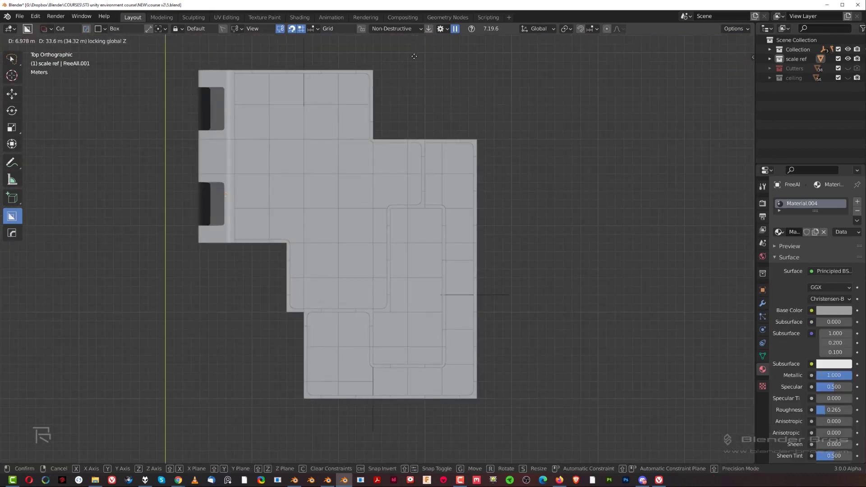
click(429, 46)
Step: View the slanted-window room in perspective from inside and show the ceiling collection
scroll(365, 145, up, 3)
shift+middle_drag(350, 191, 485, 323)
scroll(451, 297, up, 2)
middle_drag(363, 244, 253, 217)
scroll(310, 200, up, 1)
scroll(308, 202, up, 1)
key(KP_5)
middle_drag(276, 243, 315, 240)
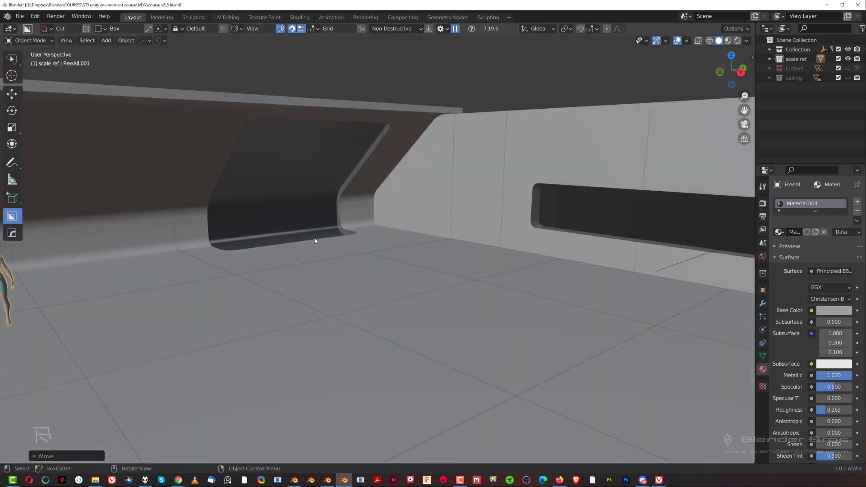
click(847, 78)
Step: Examine the room from inside, comparing the human scale reference with the slanted windows, the ceiling and the opposite walls
shift+middle_drag(275, 241, 439, 216)
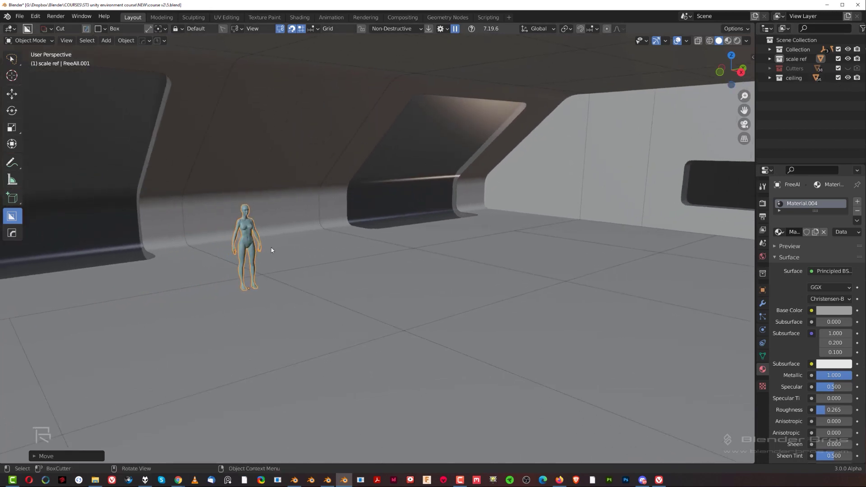
middle_drag(311, 275, 326, 266)
shift+middle_drag(412, 253, 416, 259)
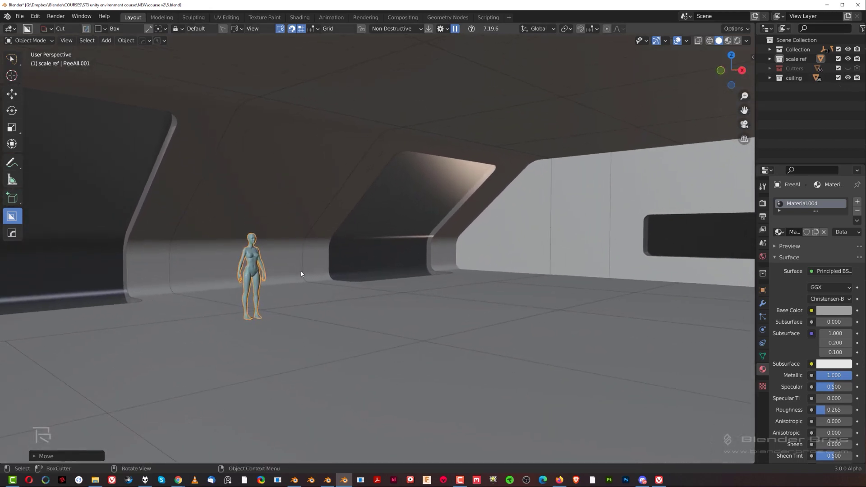
key(g)
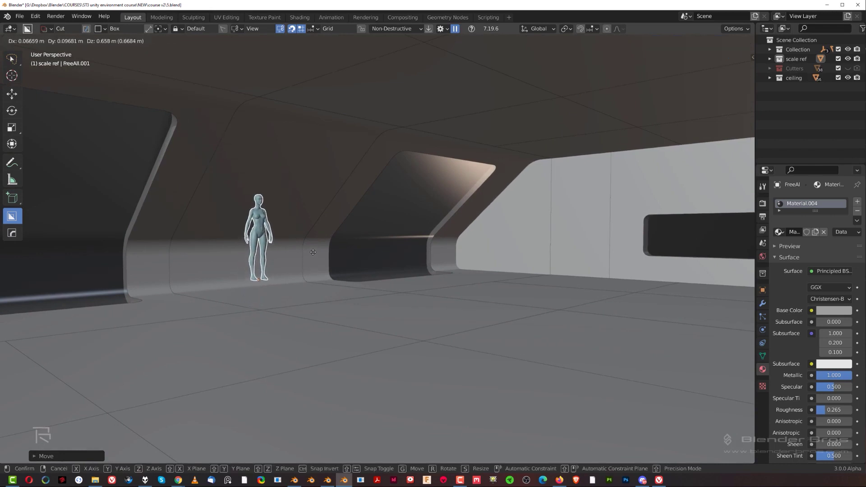
right_click(313, 252)
middle_drag(396, 182, 399, 242)
middle_drag(353, 240, 380, 245)
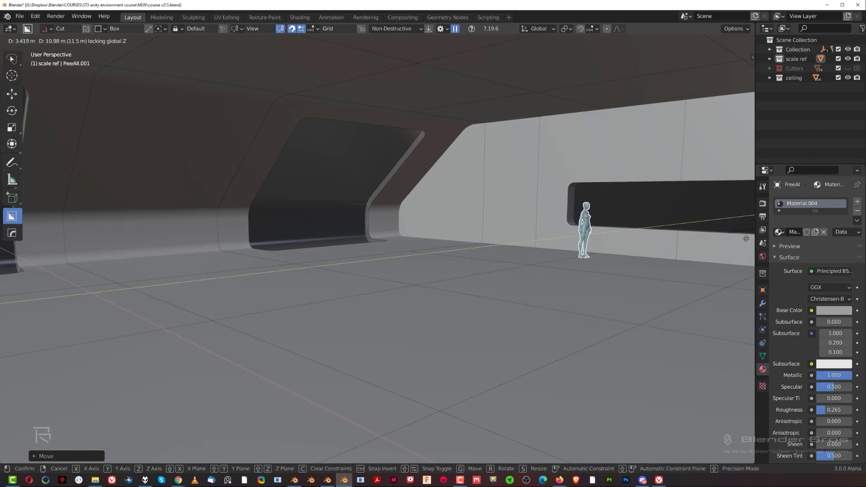
middle_drag(614, 260, 345, 255)
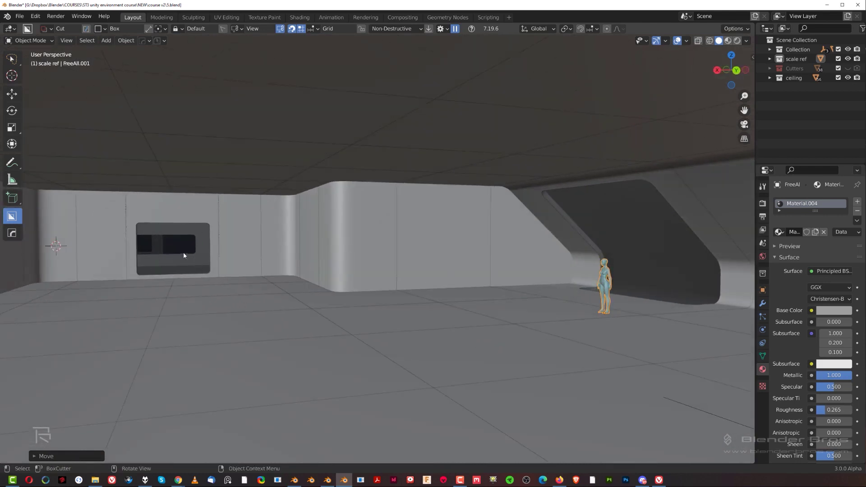
middle_drag(183, 255, 157, 254)
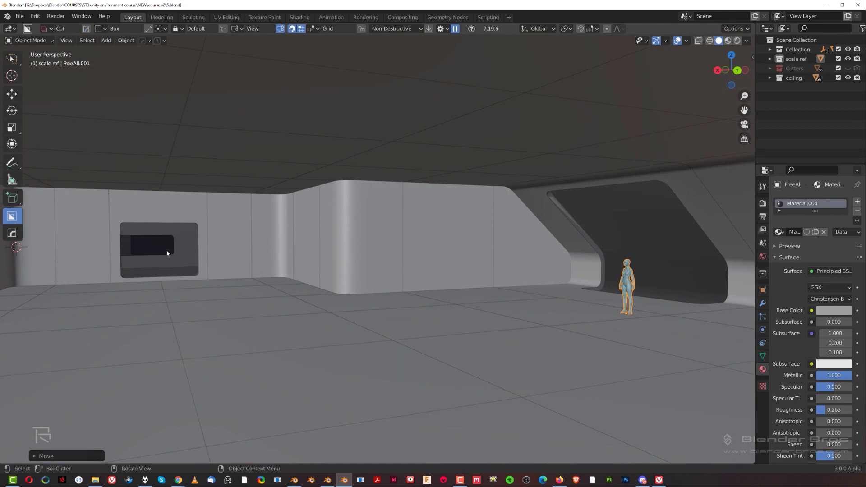
middle_drag(258, 217, 556, 229)
Step: Apply HardOps Sharpen to both slanted window frames and the slanted wall panel between them
click(255, 253)
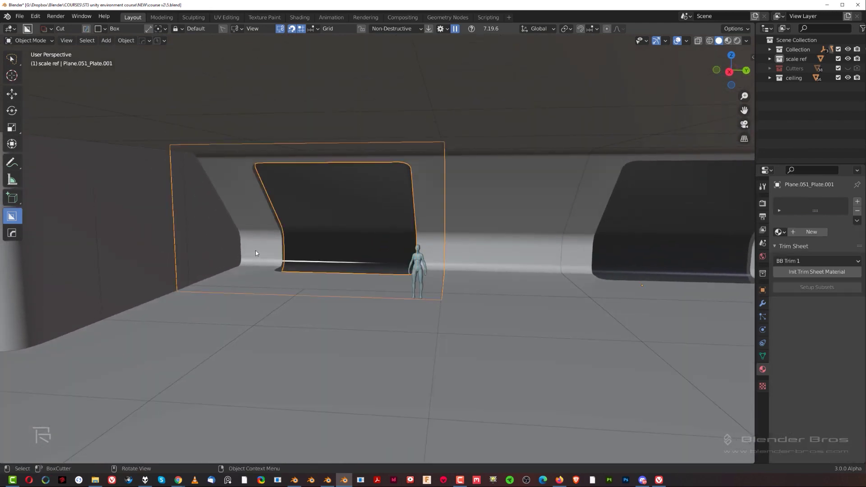
click(263, 251)
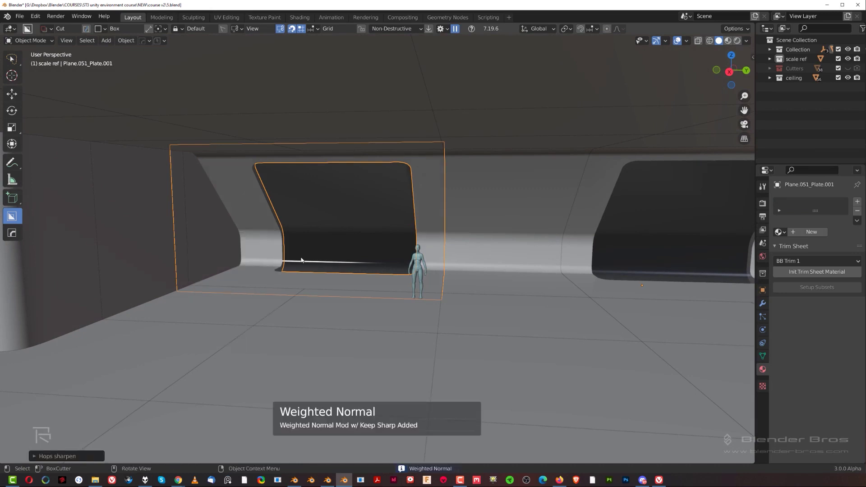
click(553, 234)
key(q)
click(553, 234)
click(598, 232)
key(q)
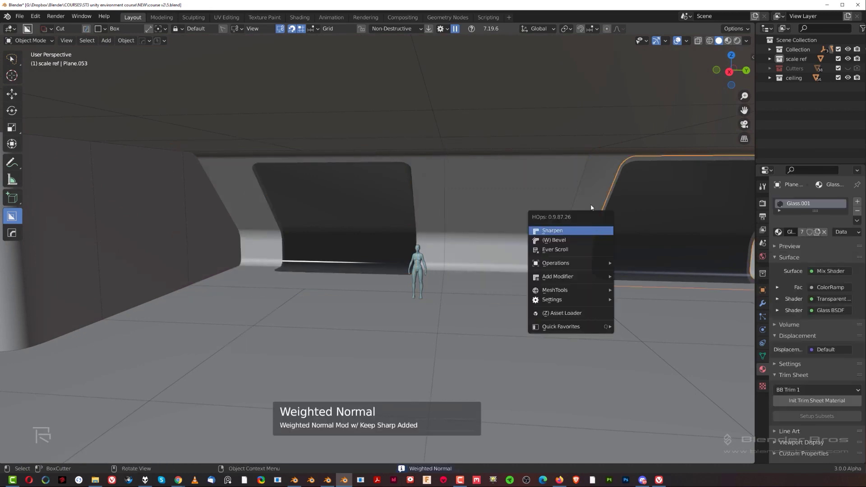
click(599, 183)
key(q)
click(599, 185)
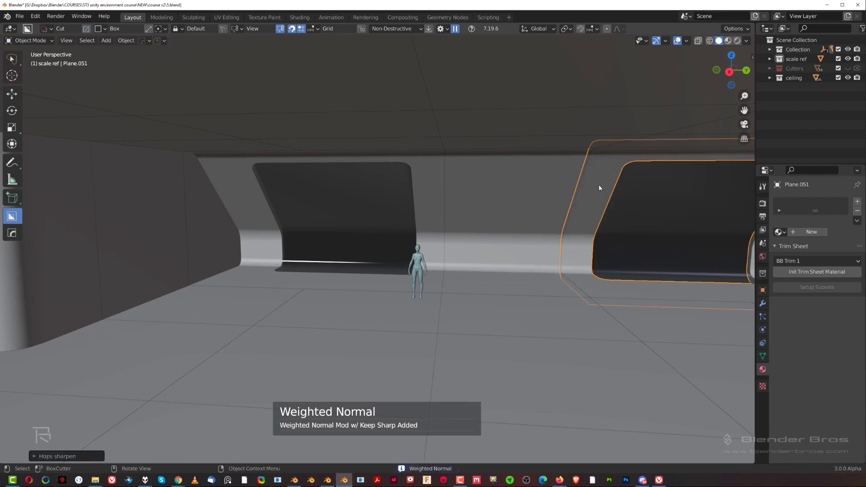
Step: Select the human scale reference, hide the ceiling collection and view the whole layout from outside
middle_drag(598, 185, 295, 276)
click(278, 273)
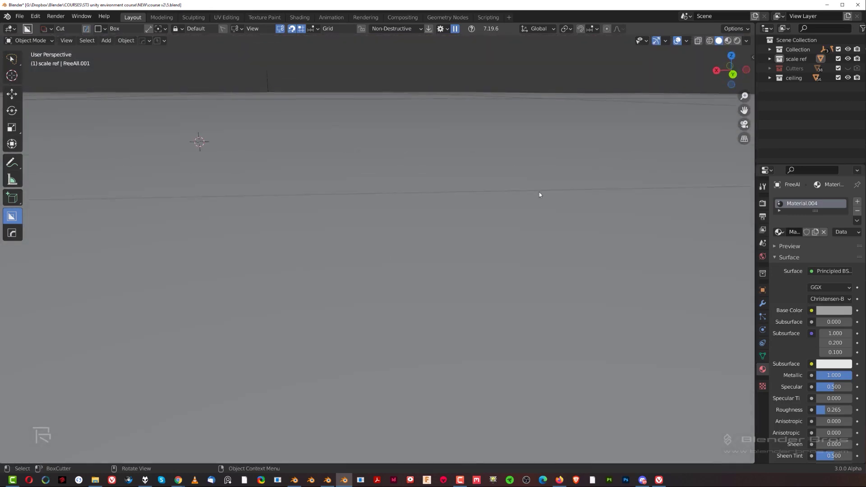
middle_drag(396, 243, 413, 251)
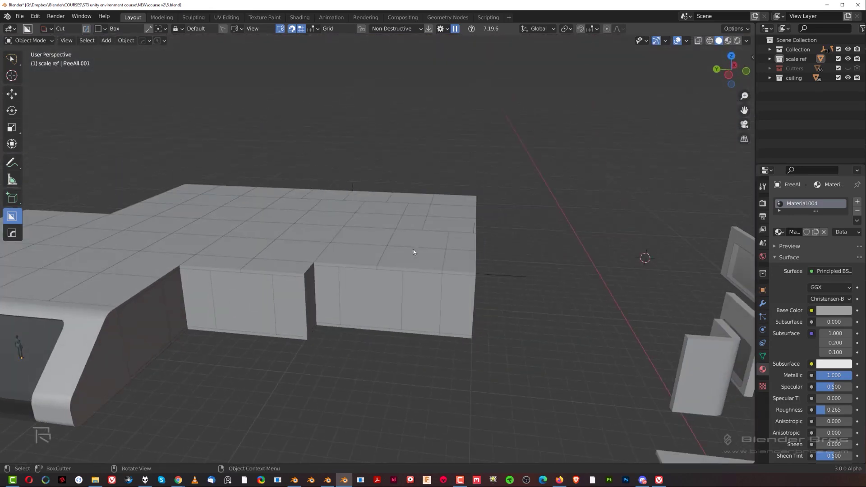
click(847, 78)
middle_drag(465, 208, 471, 242)
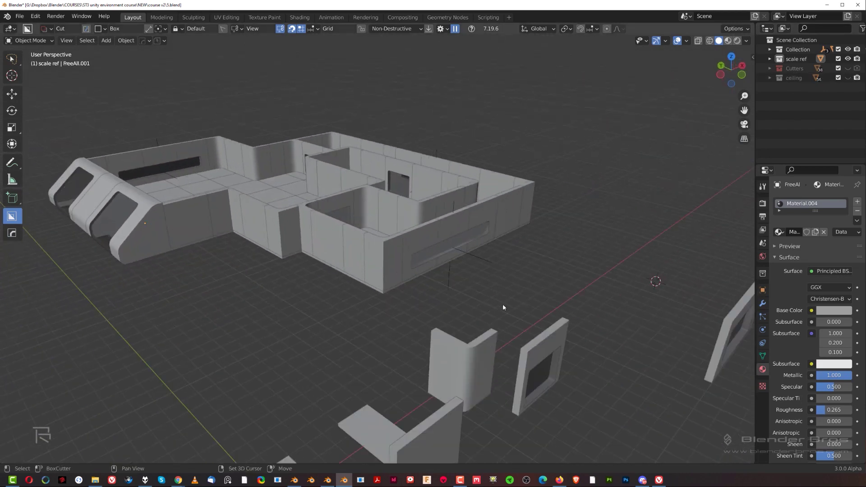
Step: Examine the open layout's walls and long windows from several sides, along with the spare modules beside it
middle_drag(503, 307, 303, 272)
scroll(451, 269, up, 3)
scroll(383, 240, up, 2)
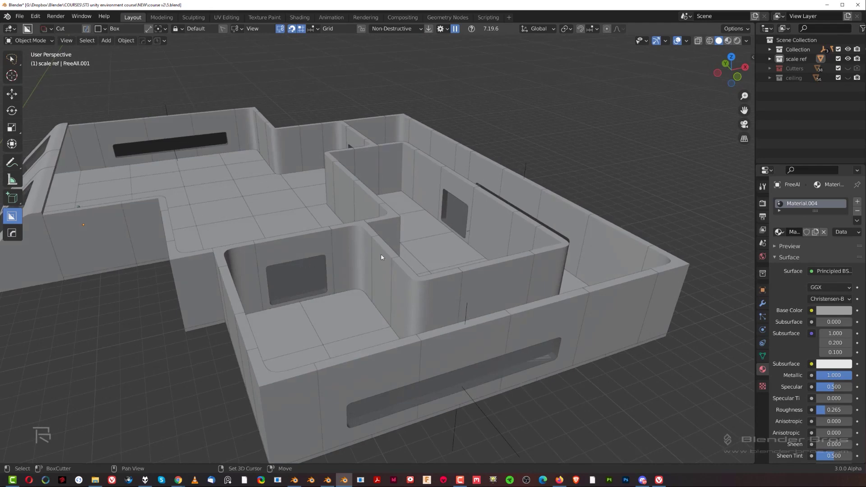
shift+middle_drag(381, 257, 365, 230)
scroll(367, 232, up, 2)
shift+middle_drag(463, 323, 431, 248)
scroll(367, 291, up, 1)
scroll(403, 309, down, 3)
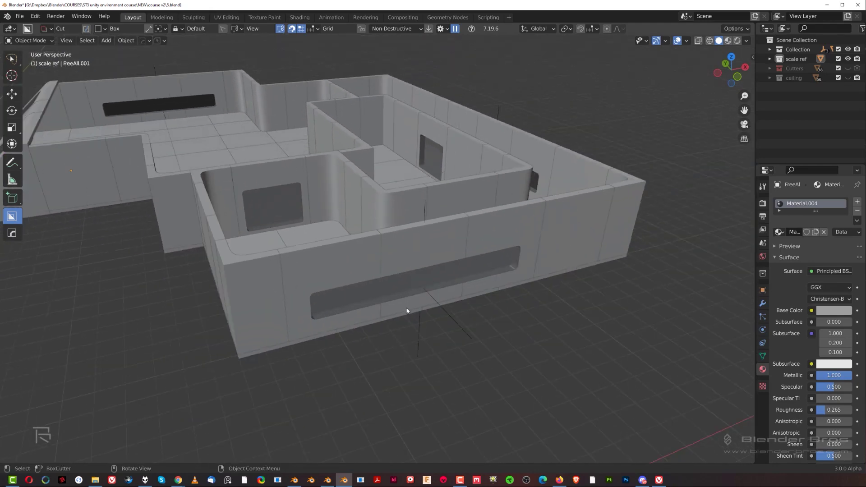
scroll(408, 316, down, 3)
middle_drag(307, 214, 317, 278)
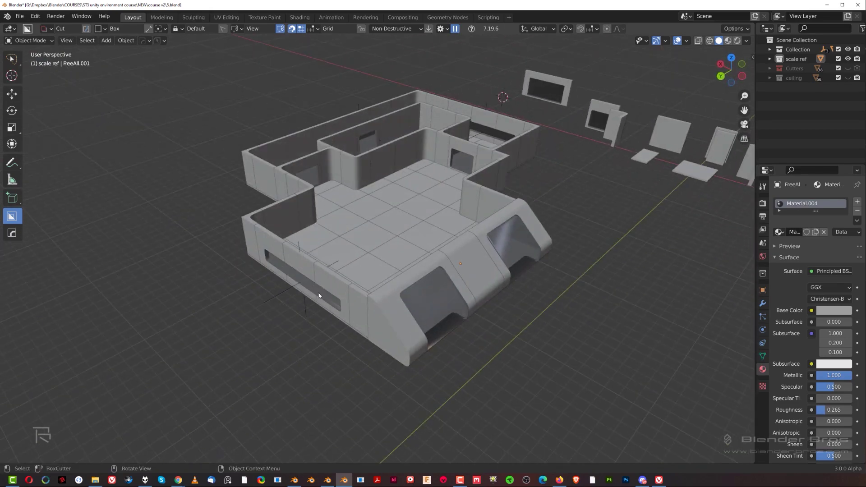
middle_drag(322, 189, 301, 146)
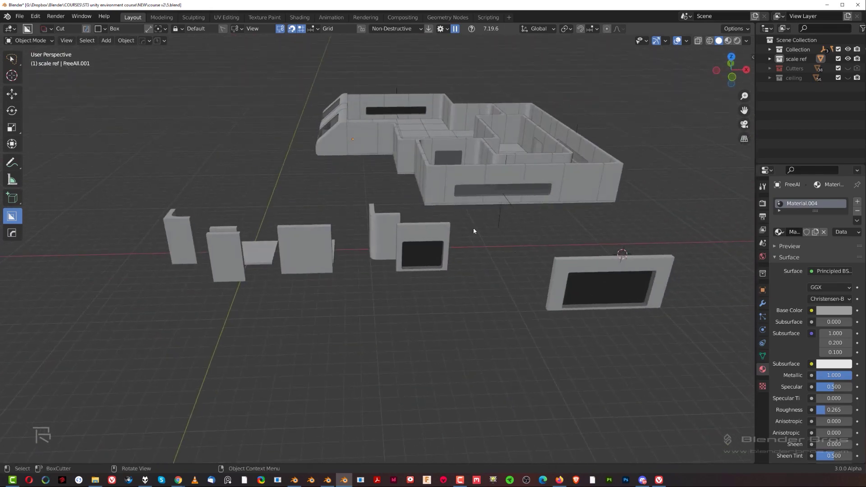
shift+middle_drag(515, 236, 417, 288)
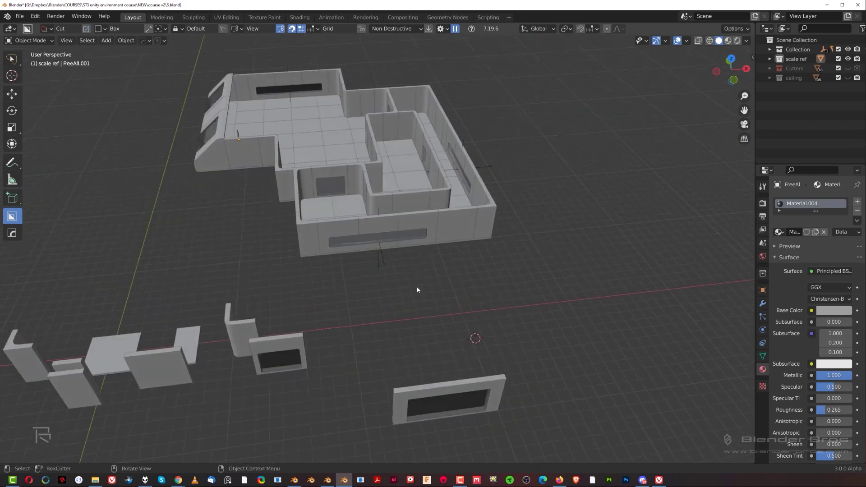
scroll(425, 308, down, 5)
scroll(396, 280, up, 3)
Step: Select the outer wall's long window empty with its grouped child panels, duplicate them in place and isolate the copy in local view
click(383, 255)
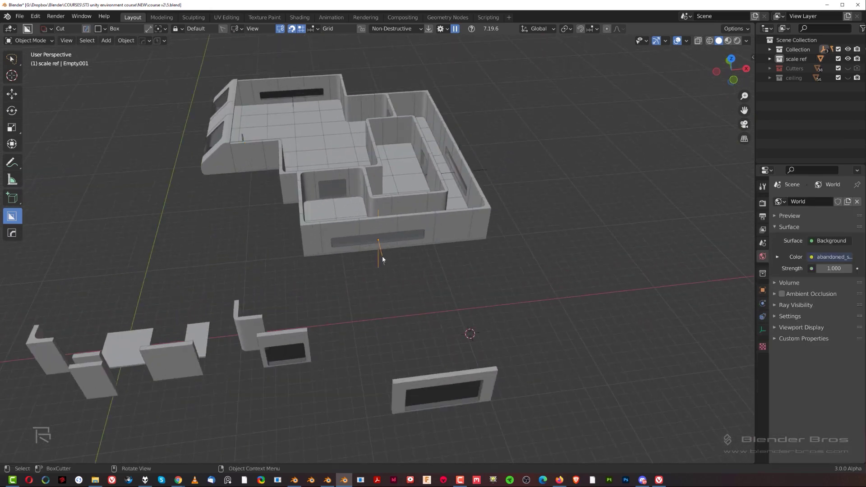
scroll(382, 255, up, 8)
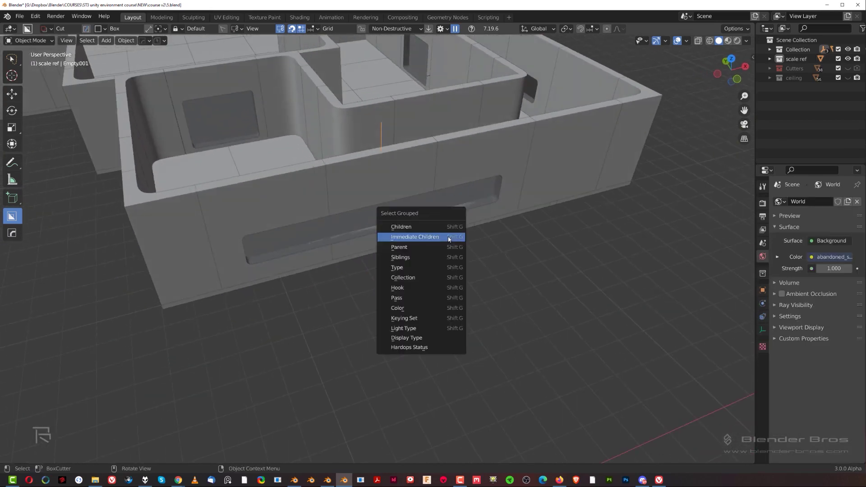
shift+click(404, 256)
scroll(404, 270, down, 3)
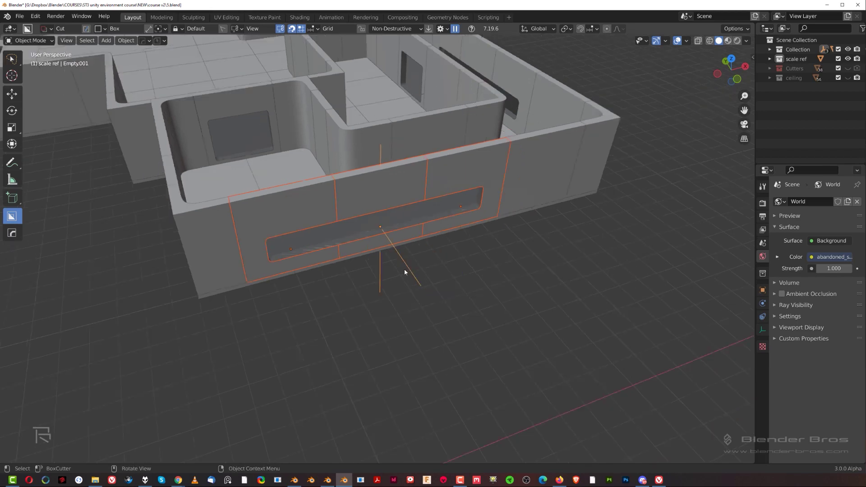
key(shift+d)
key(slash)
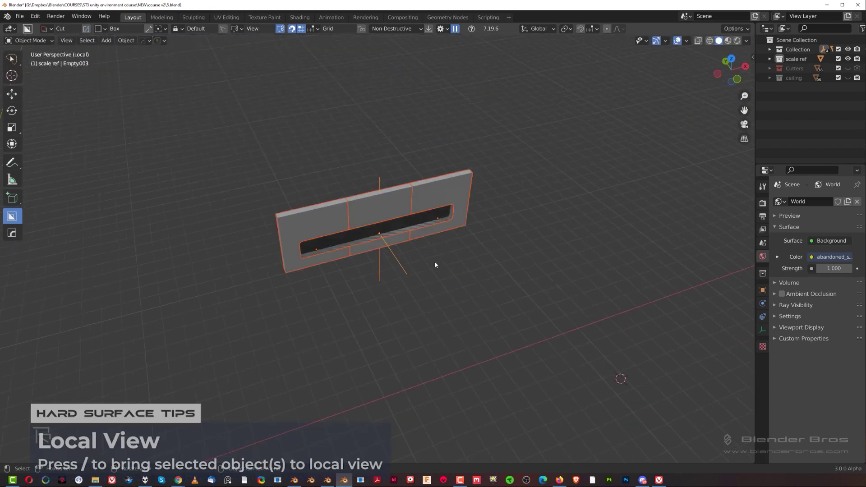
Step: Make the duplicated window panels' boolean cutters unique with HardOps Uniquify and return to the full scene
shift+click(456, 190)
key(q)
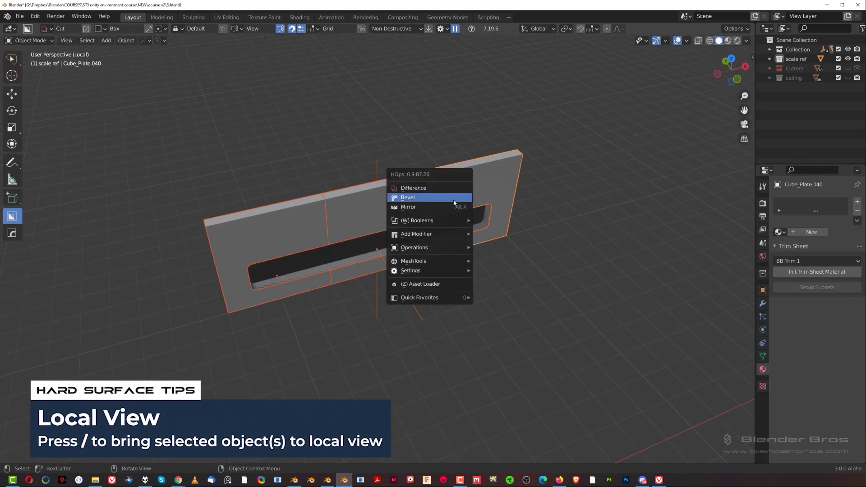
mouse_move(441, 247)
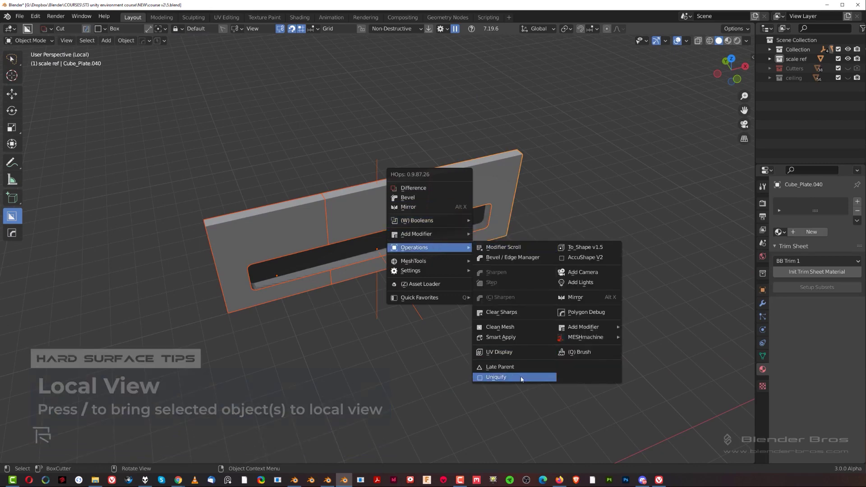
click(501, 377)
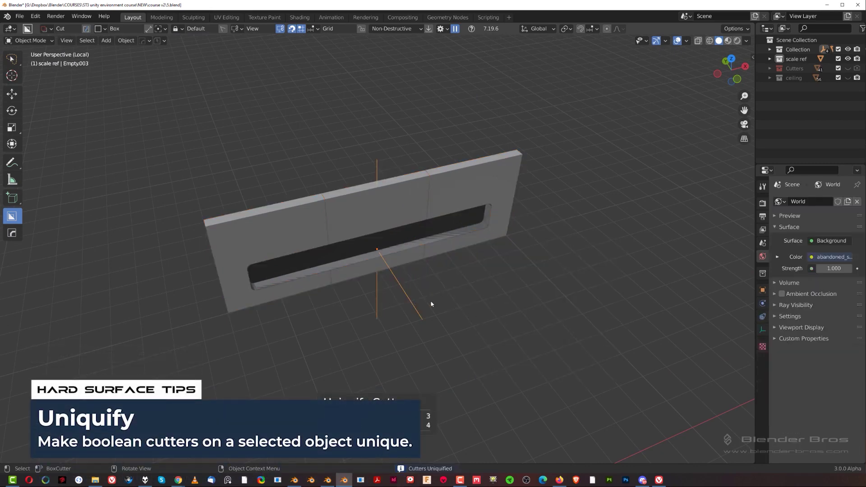
key(slash)
Step: Move the duplicated long window module along Y in top view to the row of spare modules and save the file
alt+middle_drag(440, 310, 430, 173)
scroll(429, 253, down, 3)
scroll(428, 258, up, 2)
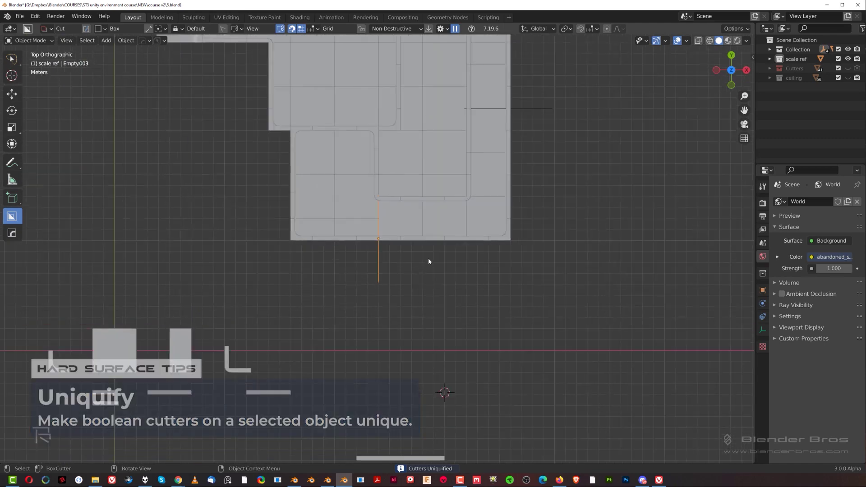
key(g)
key(y)
click(449, 410)
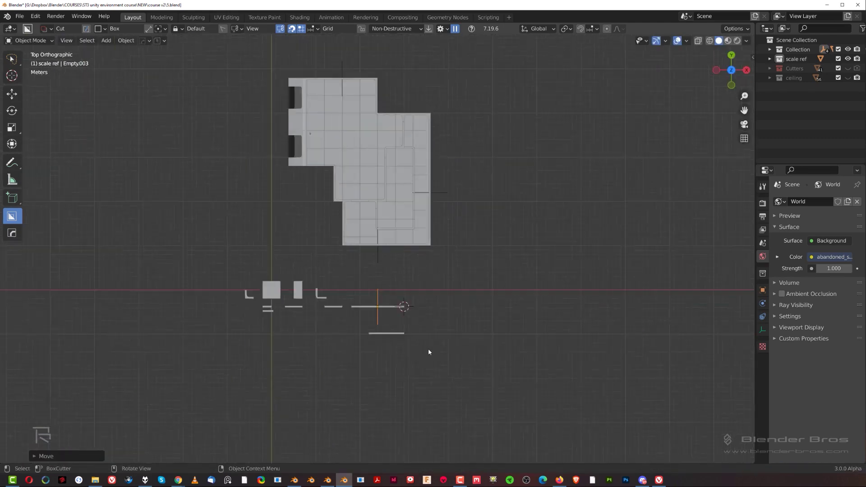
middle_drag(429, 348, 484, 205)
click(468, 274)
key(ctrl+s)
Step: Examine the layout from outside and the interior walls and square windows up close
middle_drag(469, 253, 389, 181)
scroll(433, 217, up, 3)
scroll(366, 198, up, 3)
scroll(387, 181, down, 3)
middle_drag(325, 236, 470, 237)
middle_drag(332, 240, 378, 263)
scroll(264, 229, down, 3)
scroll(378, 262, up, 2)
shift+middle_drag(270, 293, 412, 272)
middle_drag(413, 272, 475, 242)
scroll(469, 247, up, 4)
shift+middle_drag(354, 286, 271, 248)
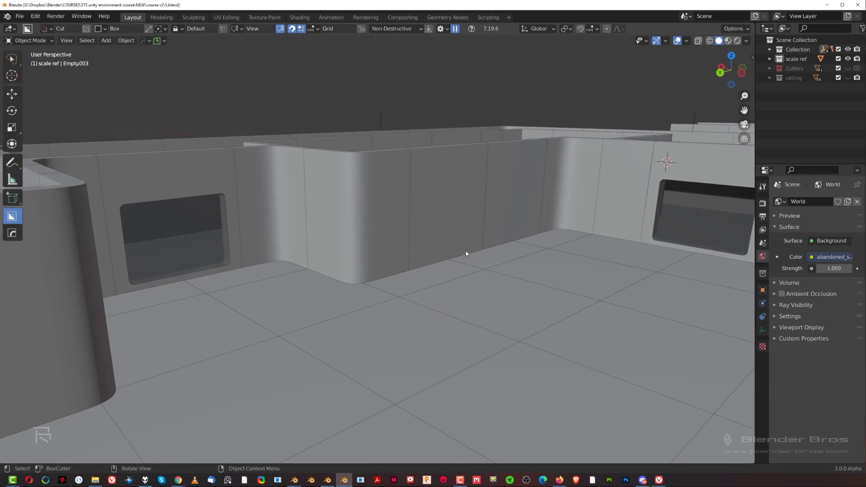
Step: Select the plain wall panel in the inner room's partition and examine it from both sides within the layout
click(447, 226)
scroll(453, 189, down, 2)
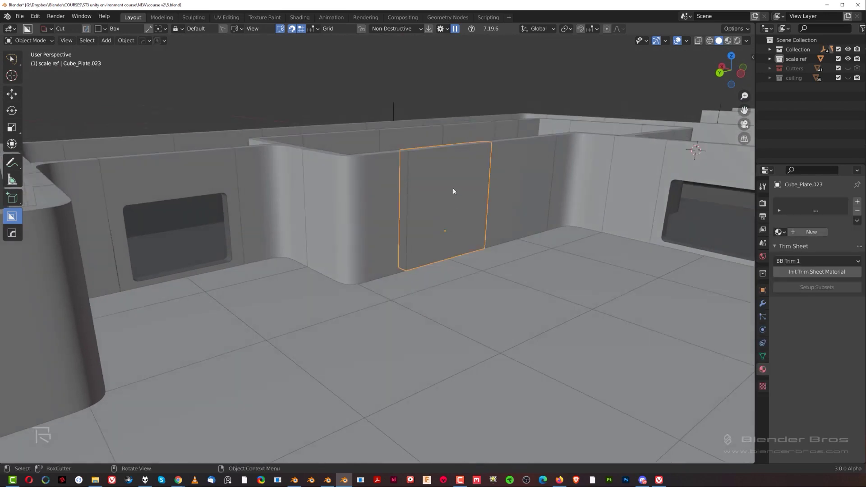
middle_drag(453, 190, 321, 220)
scroll(510, 226, down, 3)
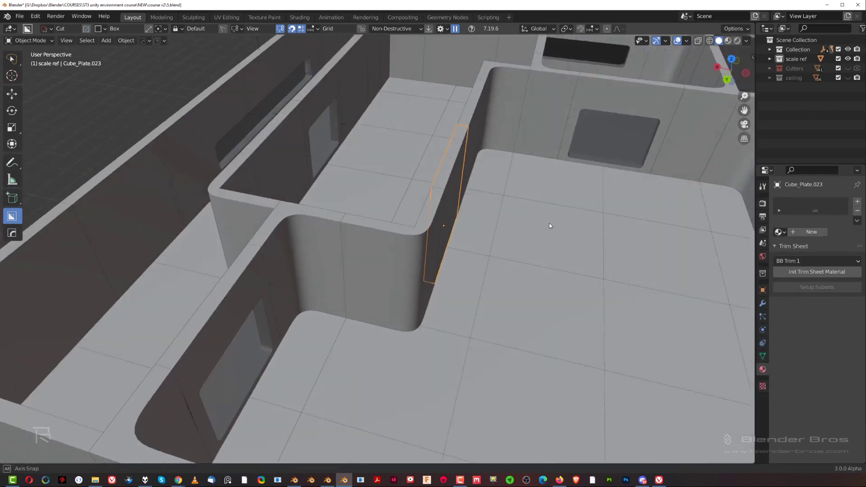
middle_drag(548, 222, 475, 239)
scroll(298, 177, down, 3)
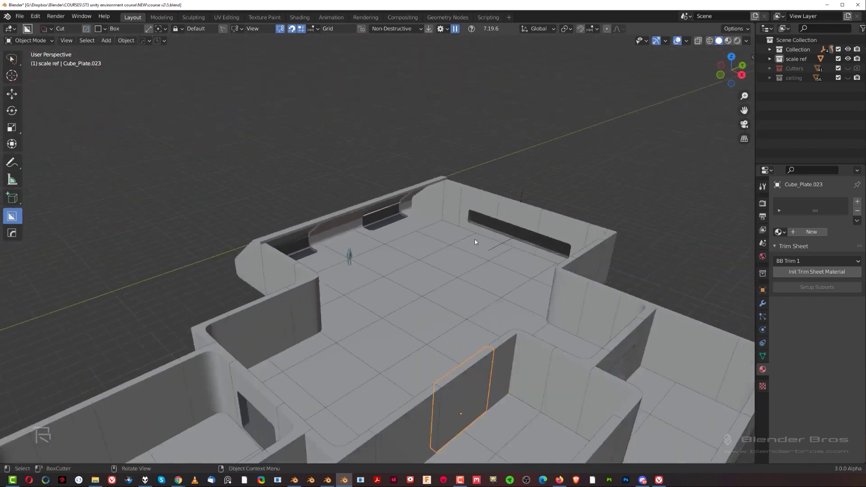
scroll(451, 225, down, 4)
scroll(422, 221, up, 4)
shift+middle_drag(417, 271, 414, 240)
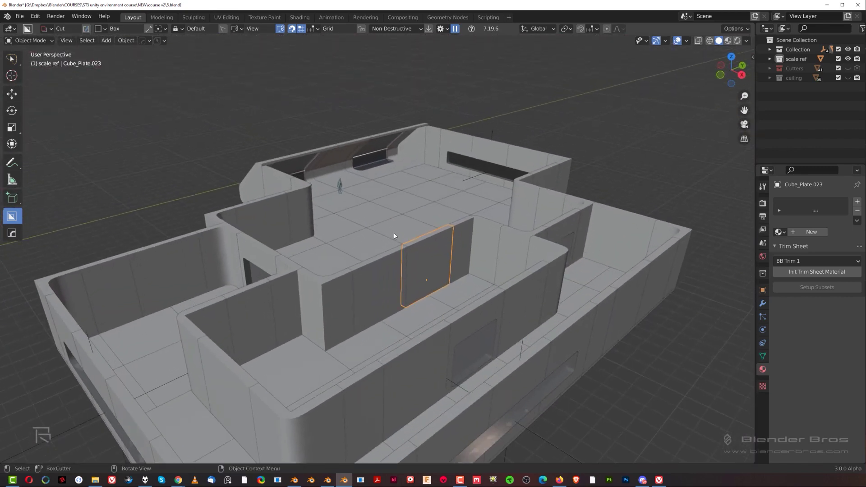
middle_drag(445, 204, 388, 230)
scroll(389, 230, down, 2)
scroll(388, 230, up, 2)
shift+middle_drag(351, 266, 506, 211)
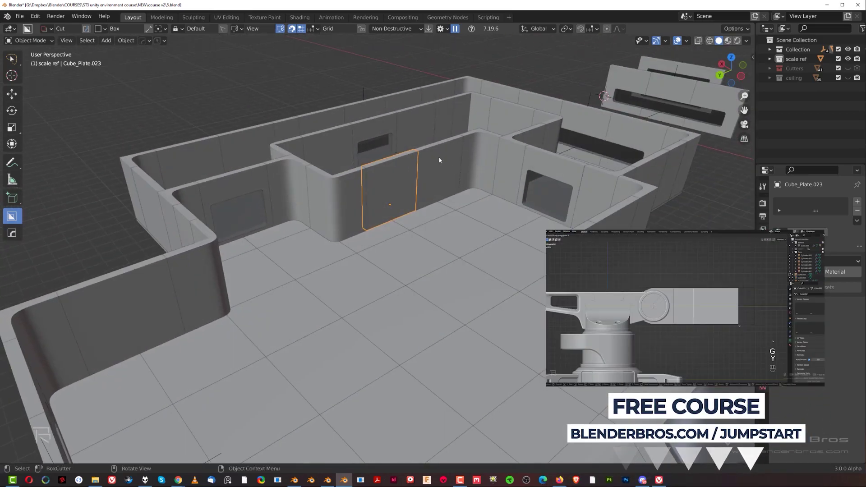
Step: Review the complete layout from several directions and select the interior wall panel containing the square window
middle_drag(461, 225, 406, 220)
scroll(469, 299, down, 3)
shift+middle_drag(454, 309, 406, 272)
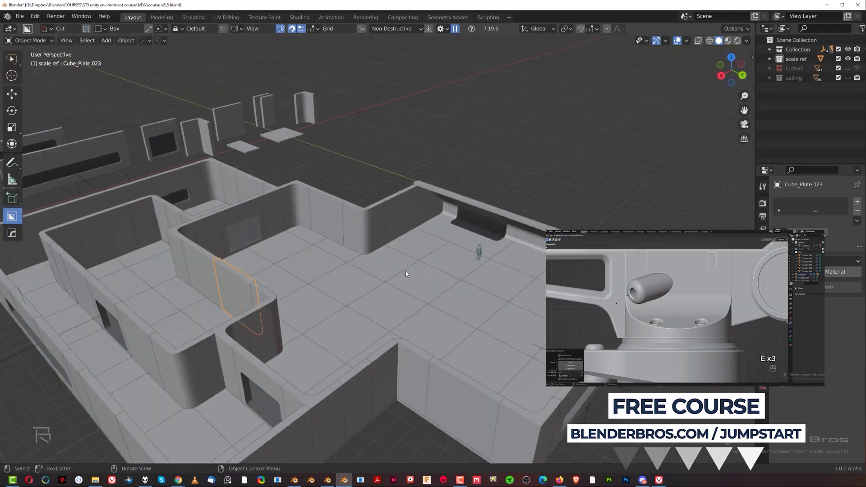
scroll(405, 266, down, 2)
scroll(349, 260, up, 1)
middle_drag(348, 260, 408, 245)
scroll(437, 271, up, 4)
scroll(438, 272, down, 3)
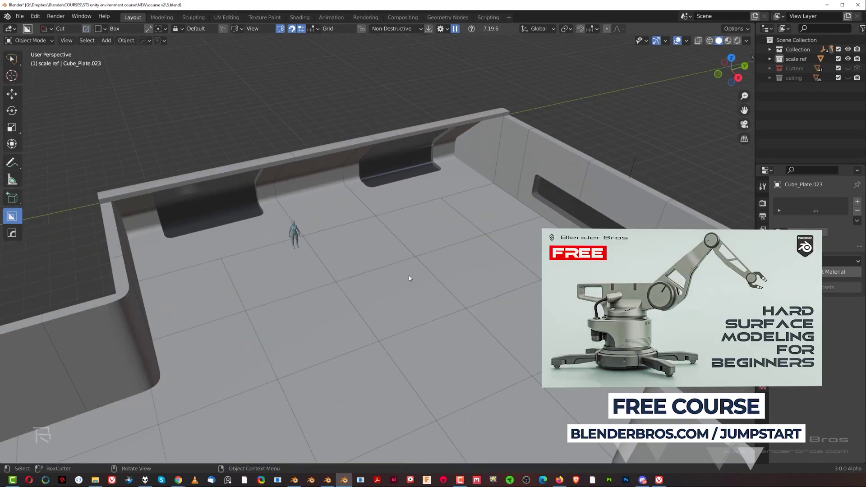
scroll(386, 283, down, 4)
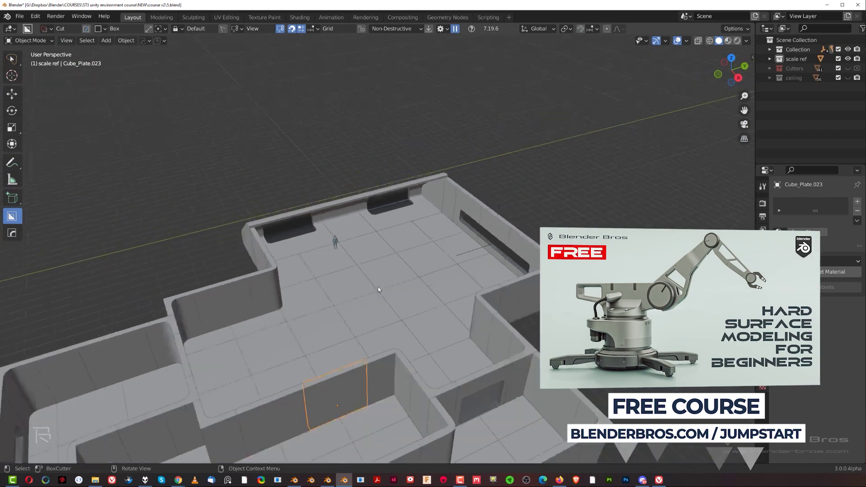
scroll(412, 246, up, 2)
scroll(413, 245, down, 2)
middle_drag(408, 240, 605, 199)
click(366, 229)
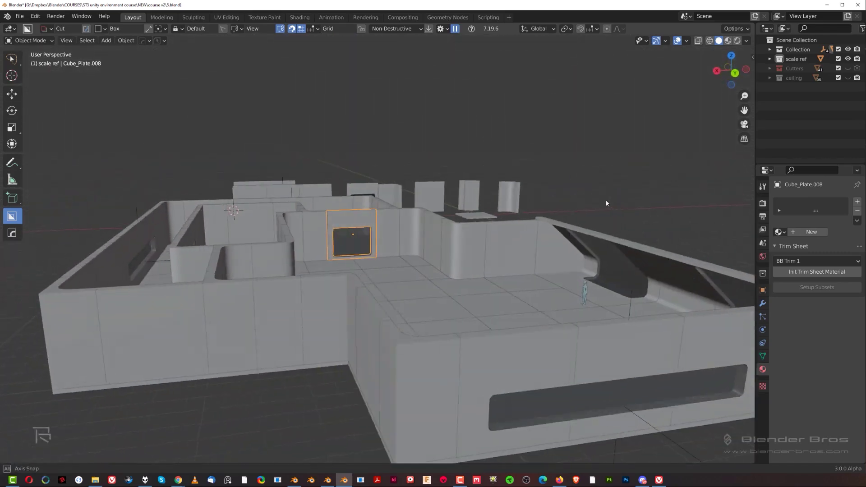